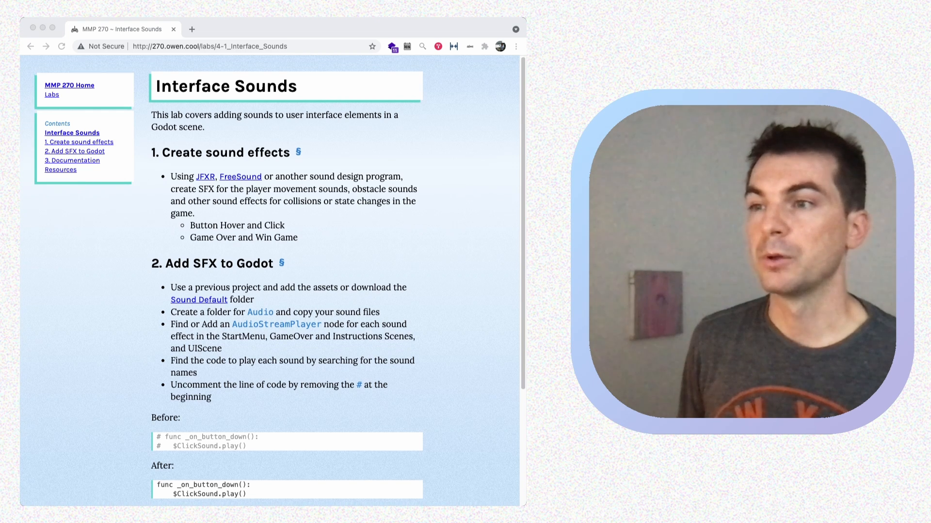
Read through the Interface Sounds lab instructions on creating sound effects and adding them to Godot
scroll(269, 281, "down", 3)
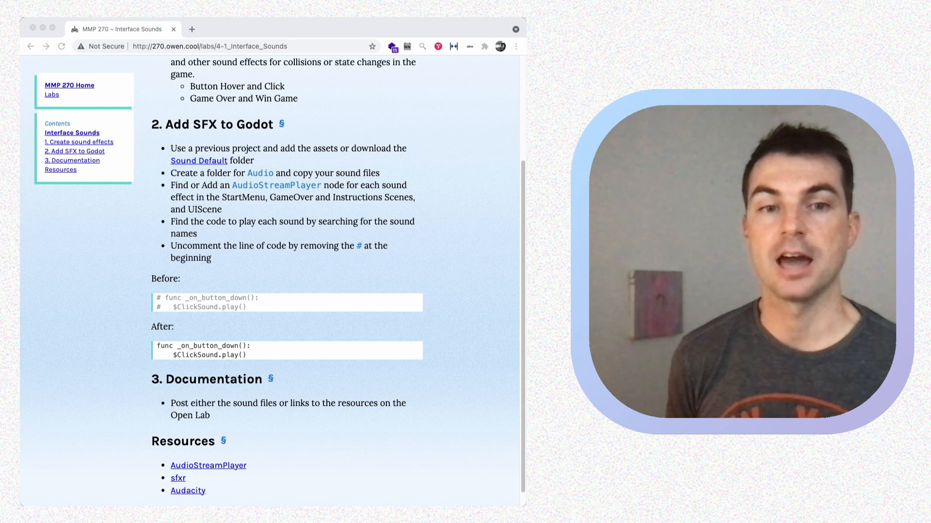
scroll(286, 281, "down", 1)
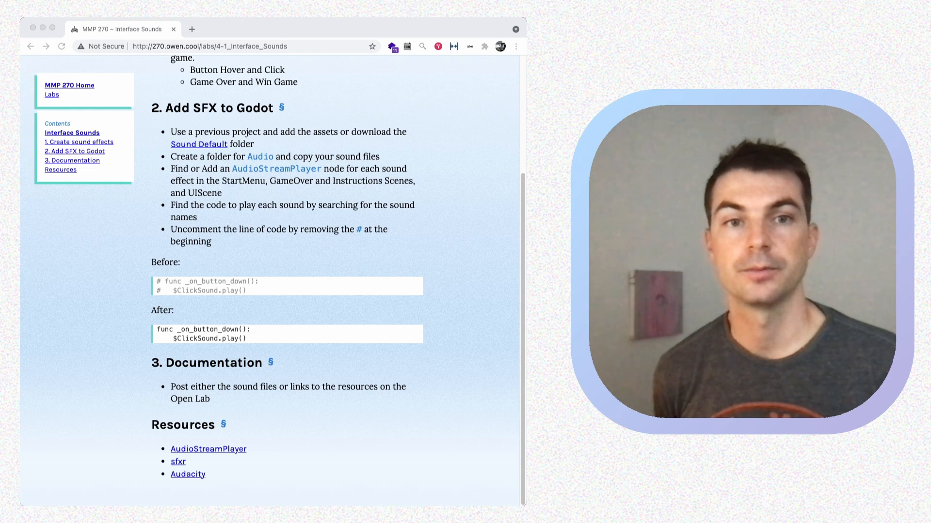
scroll(269, 281, "up", 3)
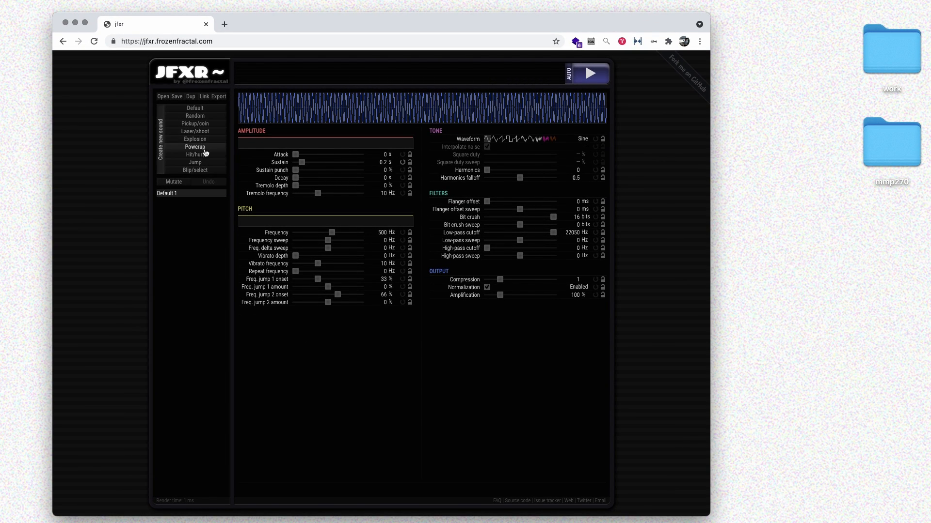
Generate seven random Hit/hurt sounds in JFXR to audition variations
left_click(205, 156)
left_click(206, 158)
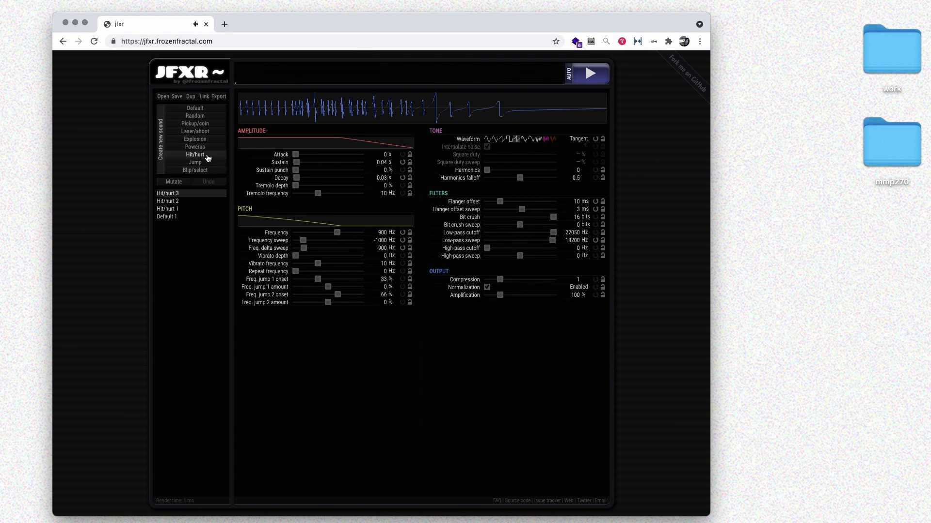
left_click(207, 158)
left_click(207, 157)
left_click(207, 157)
left_click(206, 157)
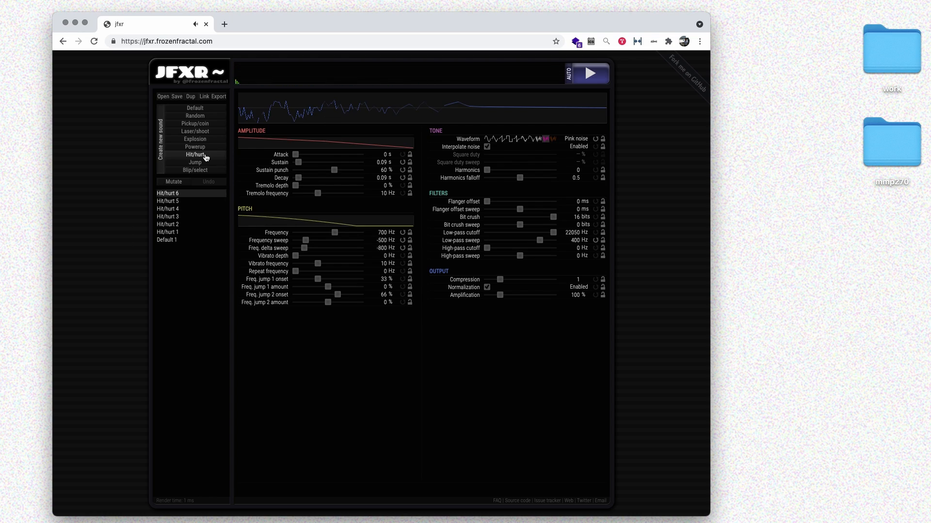
left_click(206, 157)
Generate four Blip/select sounds as candidates for an interface effect
left_click(195, 172)
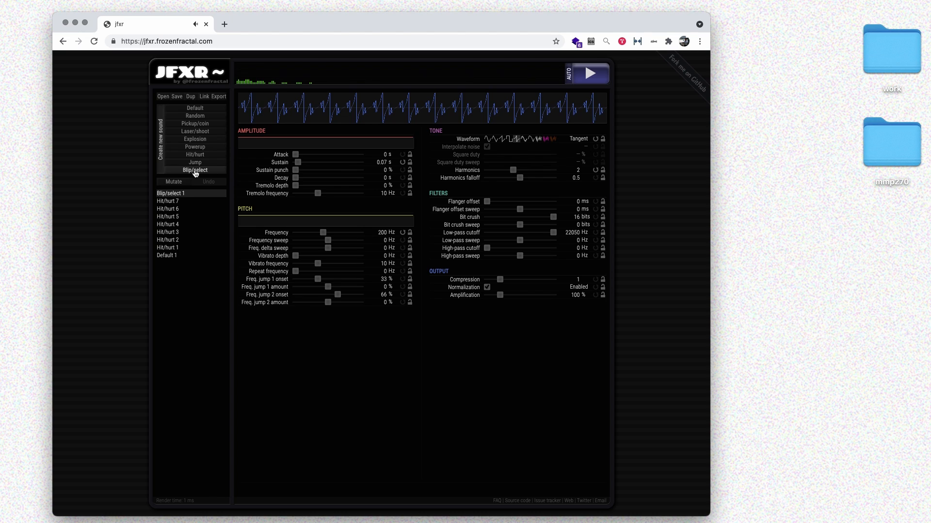
left_click(195, 171)
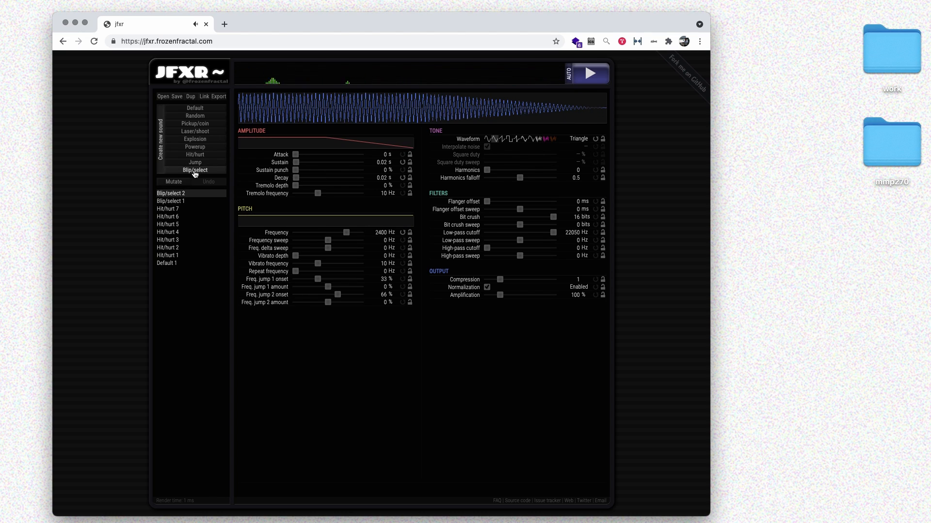
left_click(195, 171)
left_click(195, 171)
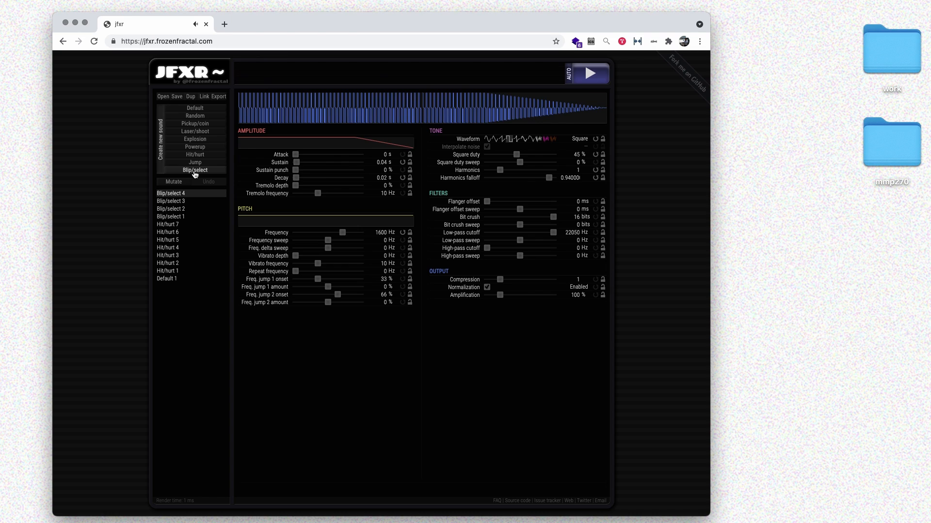
Replay the newest blip sound and try it with the Sine and Sawtooth waveforms
left_click(583, 83)
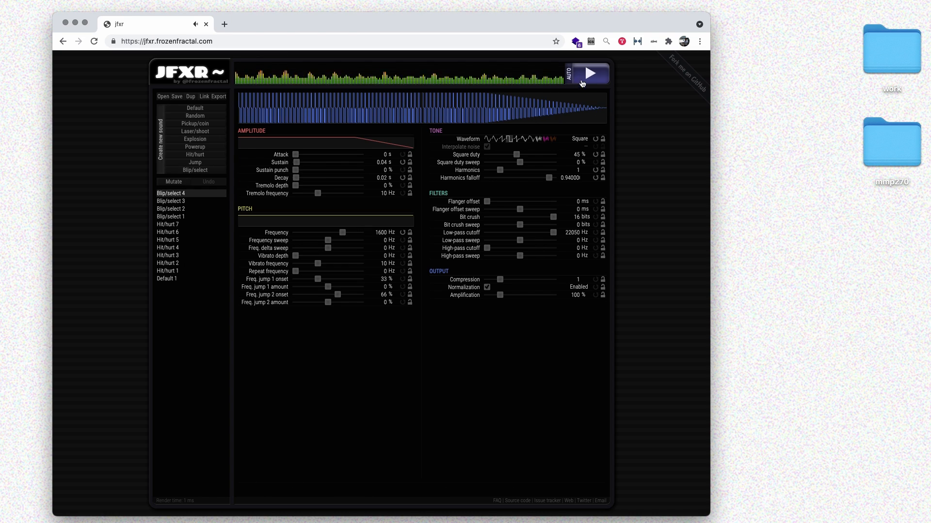
left_click(488, 139)
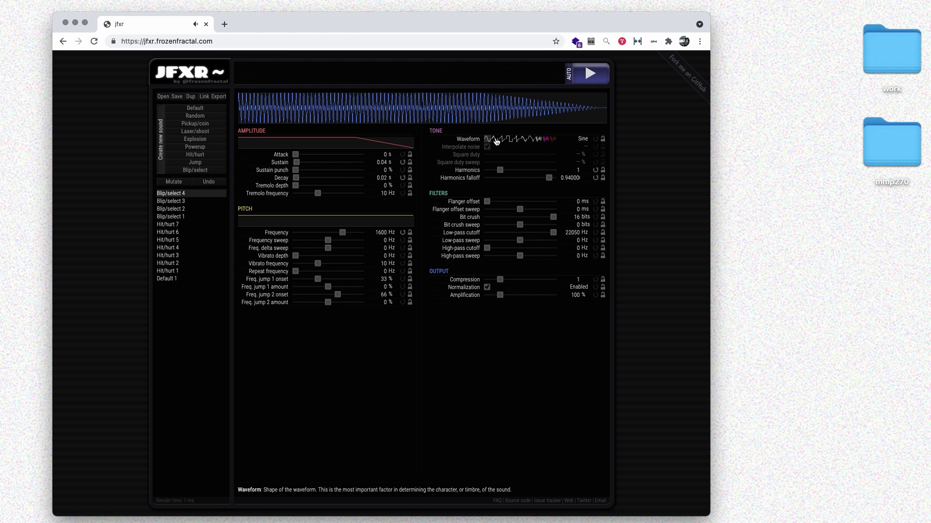
left_click(503, 141)
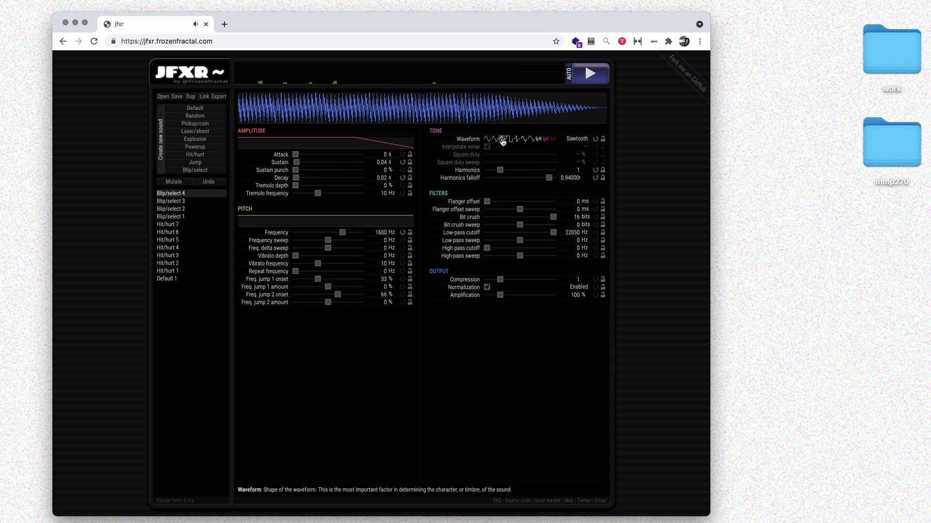
Audition the sawtooth blip at various low and high frequencies, finishing at about 1670 Hz
left_click(316, 233)
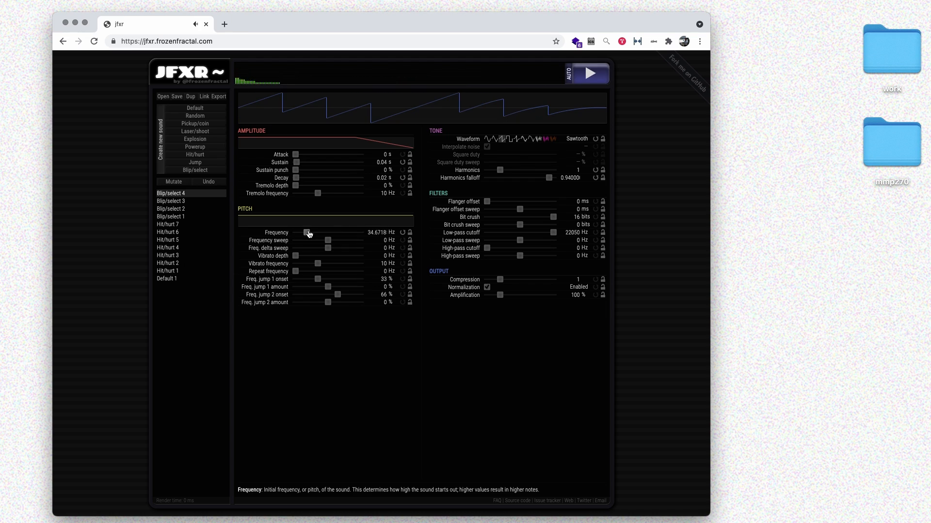
left_click(326, 234)
left_click(334, 233)
left_click(325, 233)
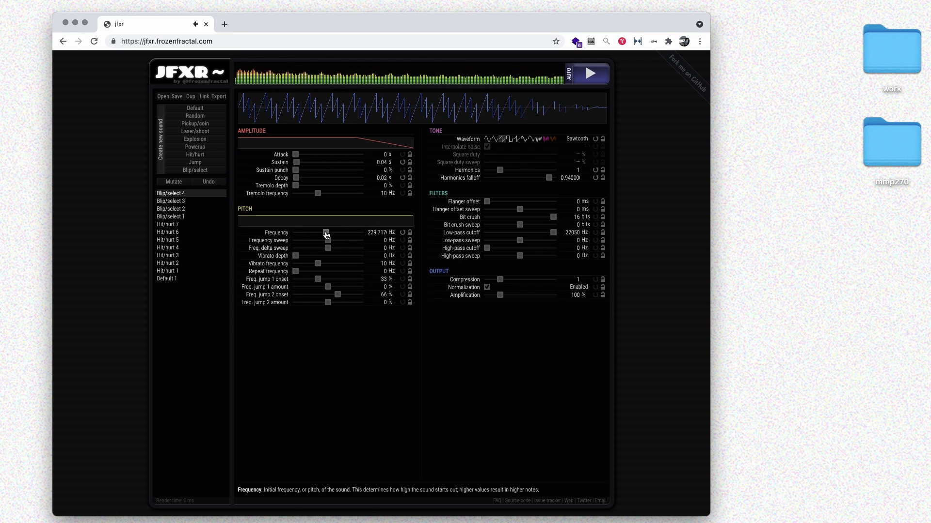
left_click(317, 233)
left_click(335, 233)
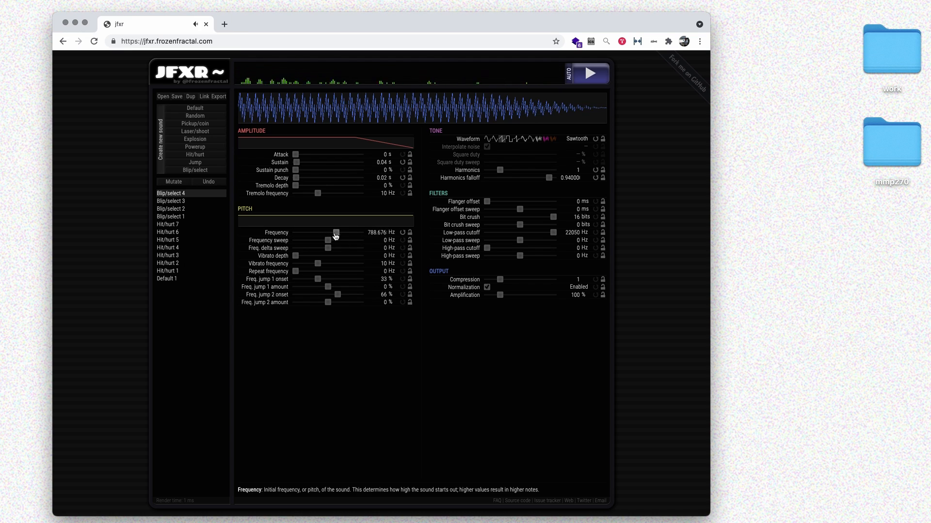
left_click(321, 234)
left_click(321, 235)
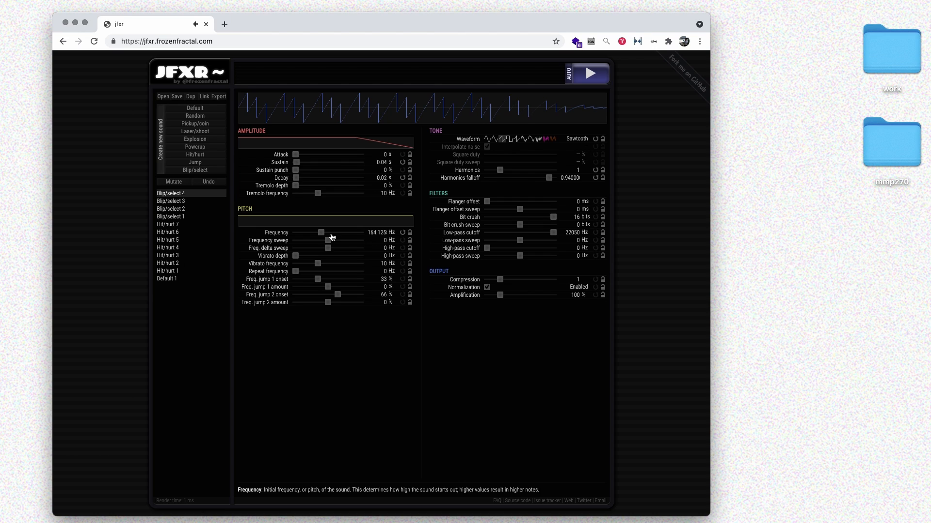
mouse_move(326, 236)
left_mouse_down()
mouse_move(314, 236)
mouse_move(343, 236)
left_mouse_up()
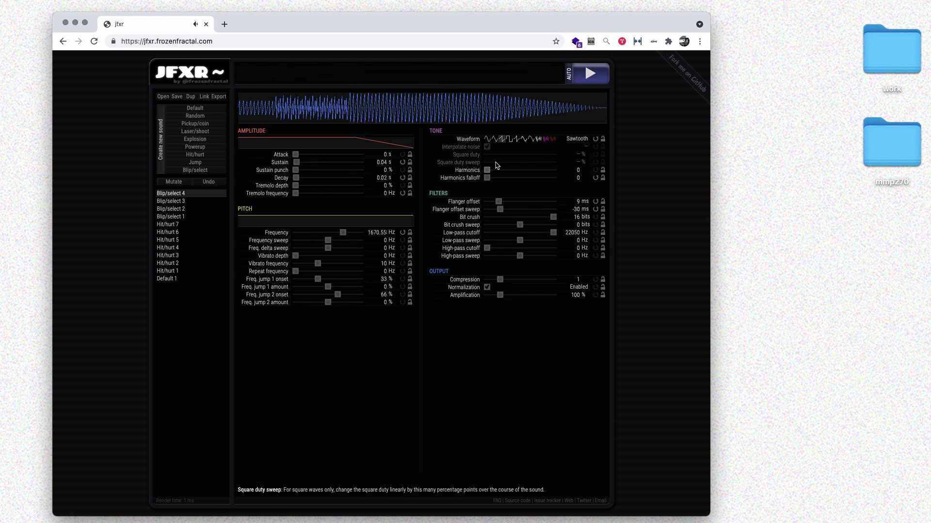
Audition the blip with the other available waveforms in order, from Triangle through Tangent to Brown noise
left_click(492, 139)
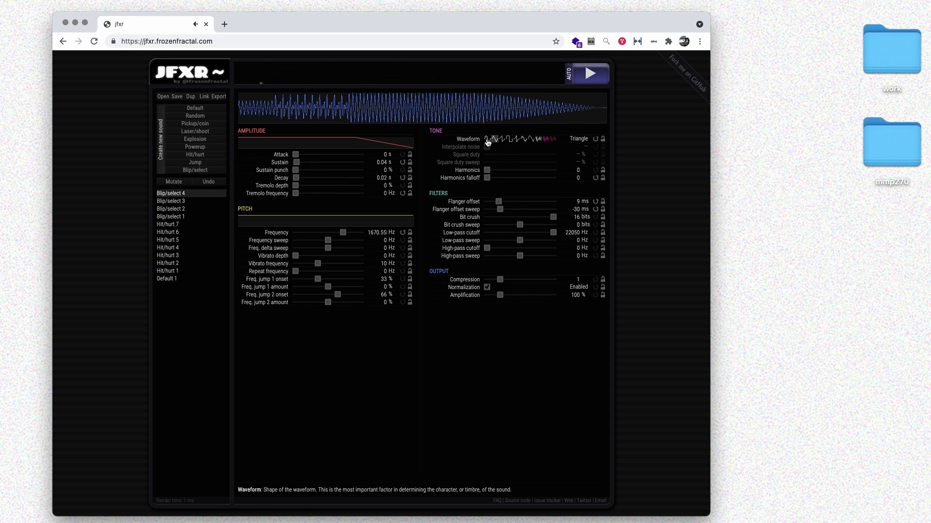
left_click(501, 140)
left_click(508, 140)
left_click(516, 140)
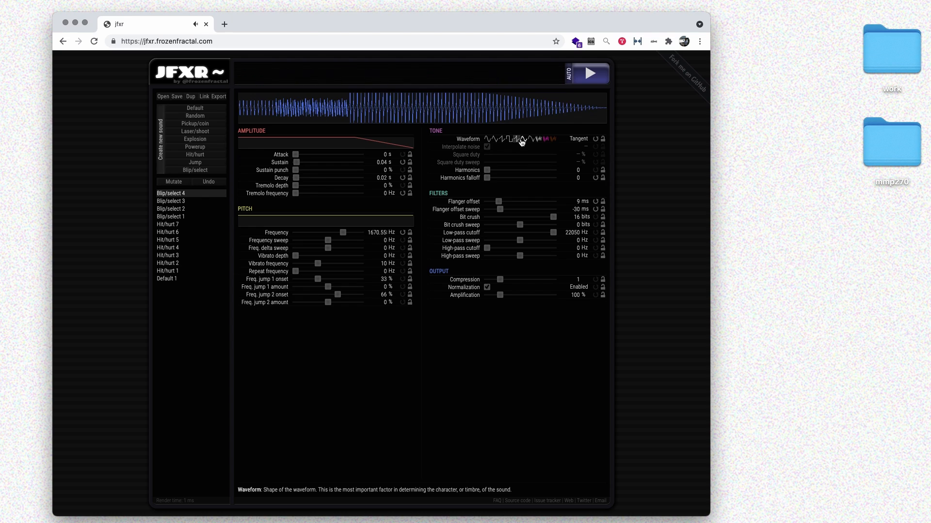
left_click(524, 141)
left_click(532, 140)
left_click(544, 140)
left_click(553, 140)
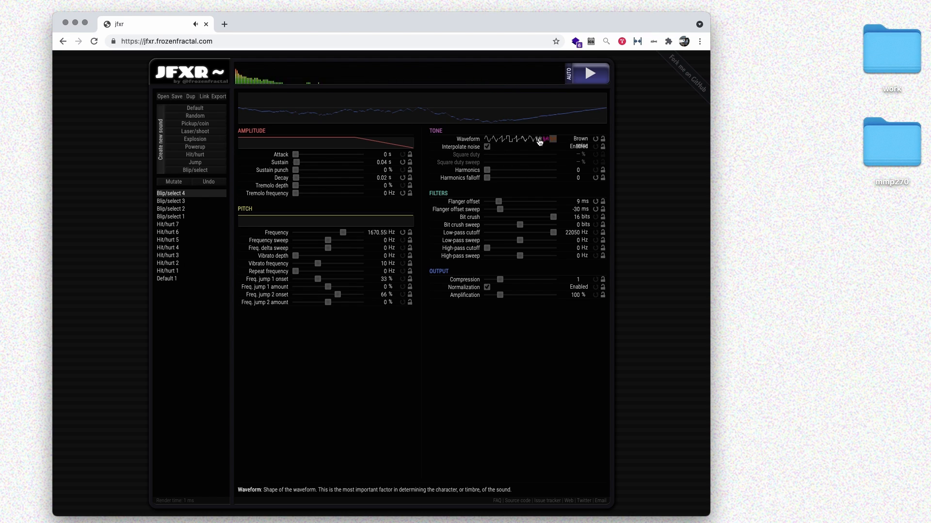
Set the blip's waveform to Sine and its frequency to about 354 Hz, and export it as a WAV file
left_click(487, 139)
left_click_drag(343, 232, 327, 236)
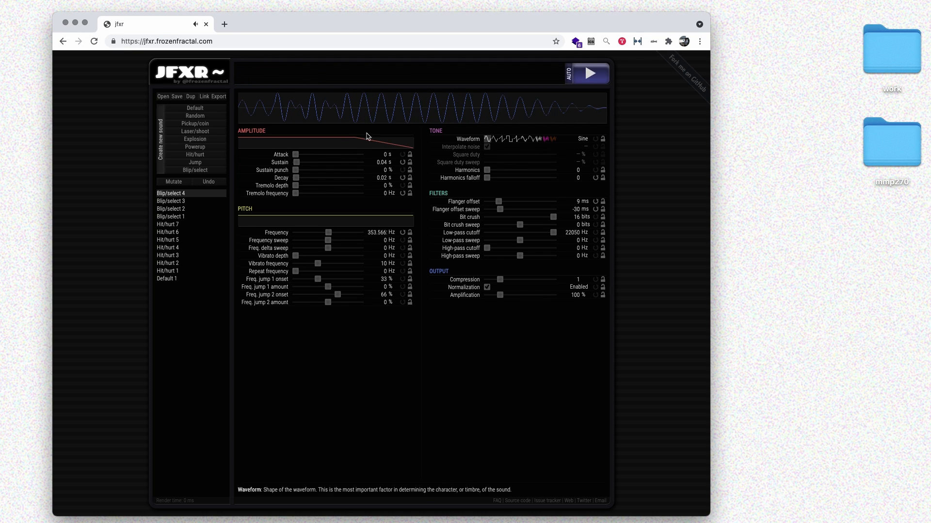
left_click(219, 96)
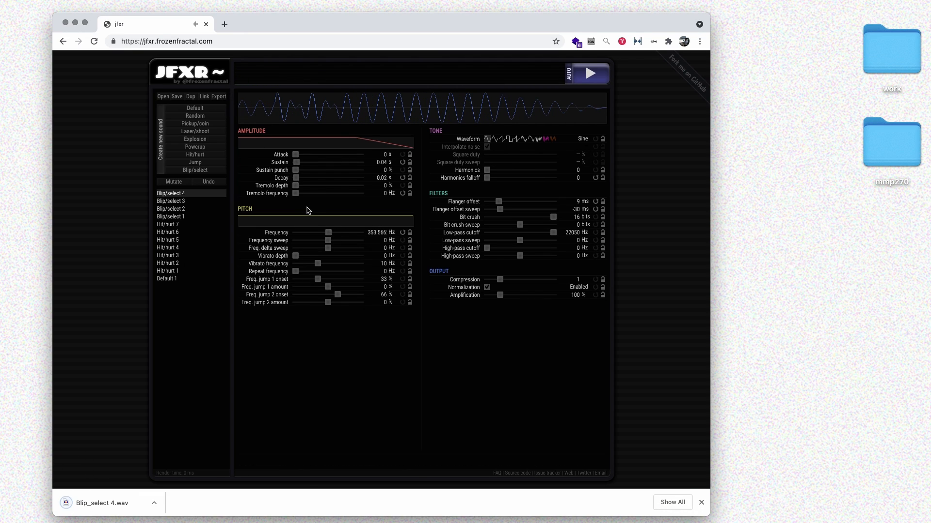
Switch to Finder and create a folder named Interface_Sounds inside the Sound_Design folder of mmp270
key("super+Tab")
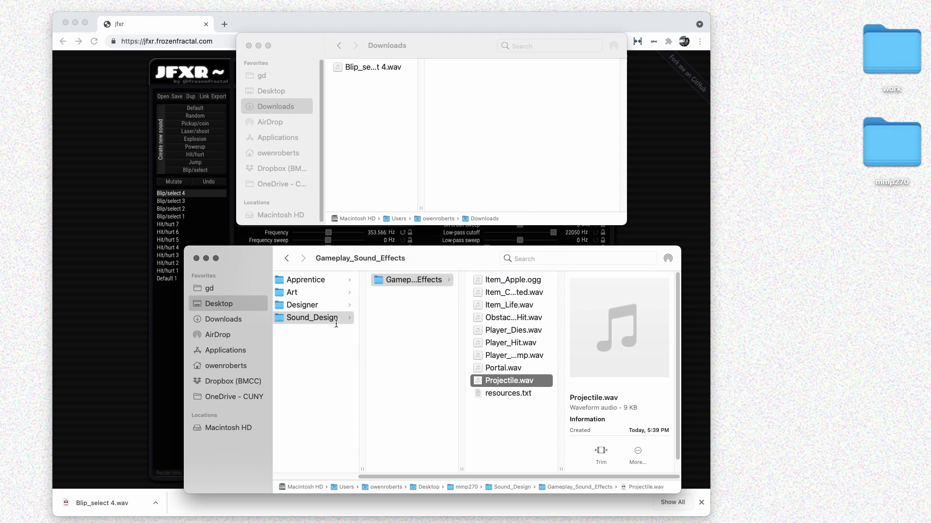
left_click(321, 357)
left_click(399, 322)
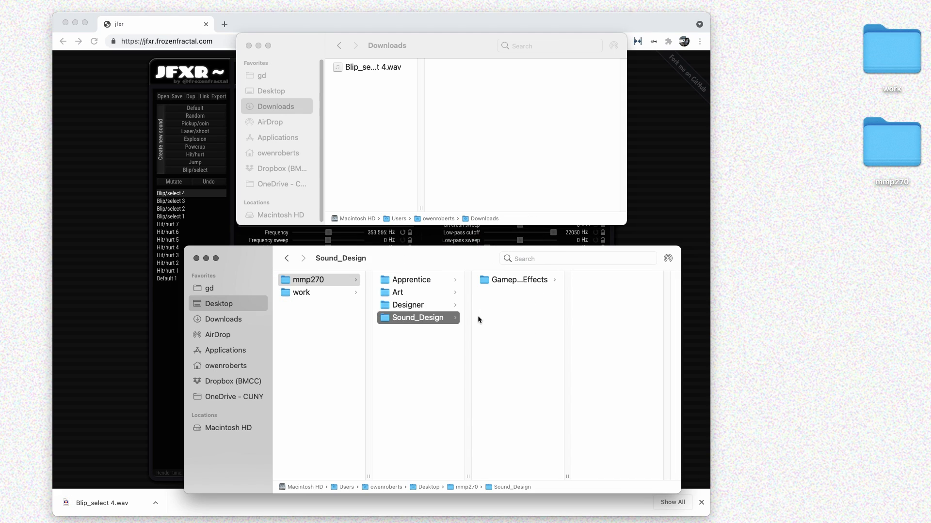
key("super+shift+n")
type("Inter")
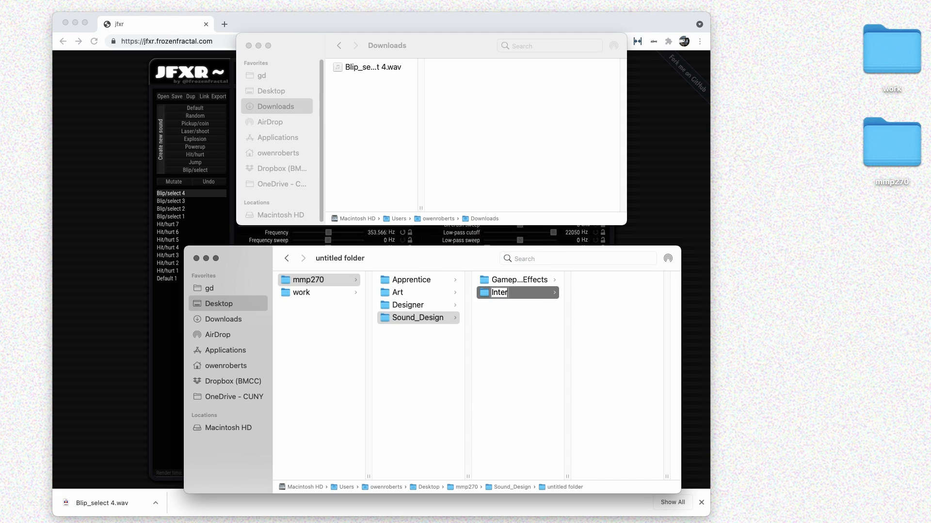
type("face_Sounds")
key("Return")
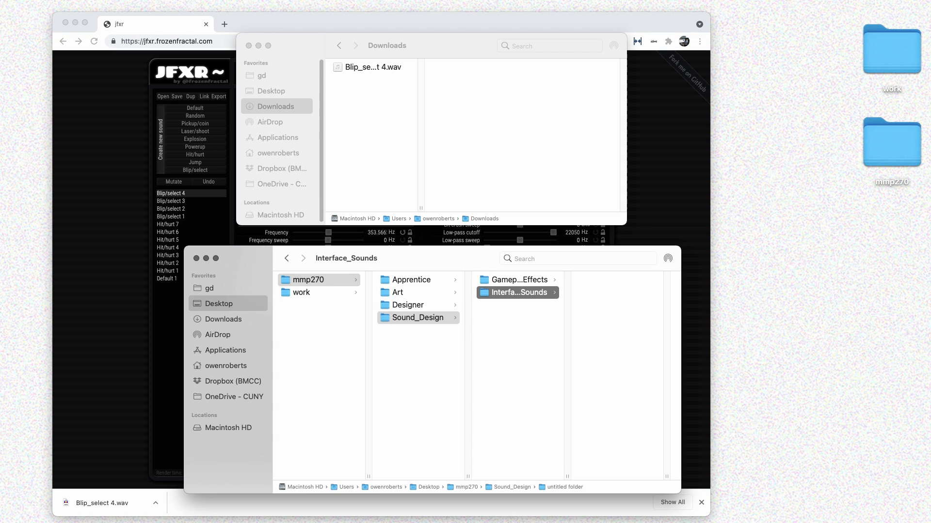
Rename the downloaded blip WAV as Button_Hover.wav and move it into the Interface_Sounds folder, previewing it there
left_click(376, 68)
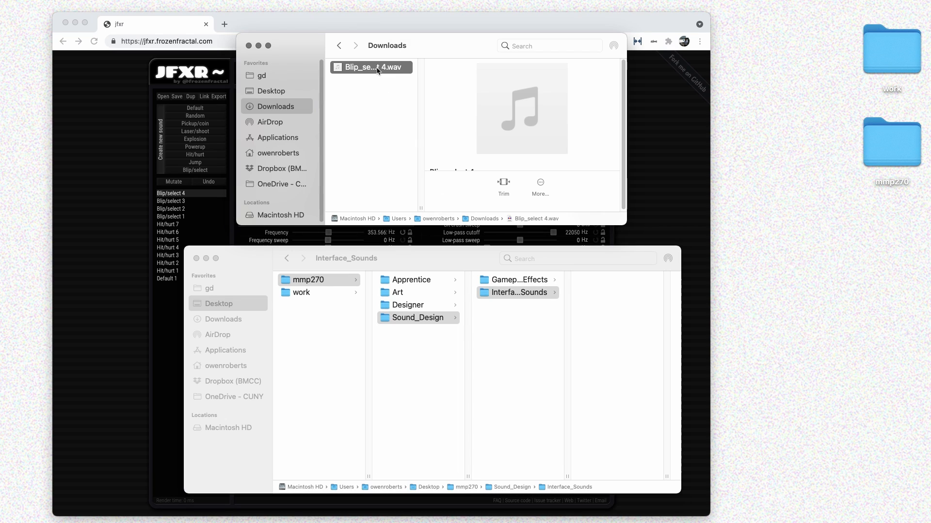
key("Return")
type("Button_Hov")
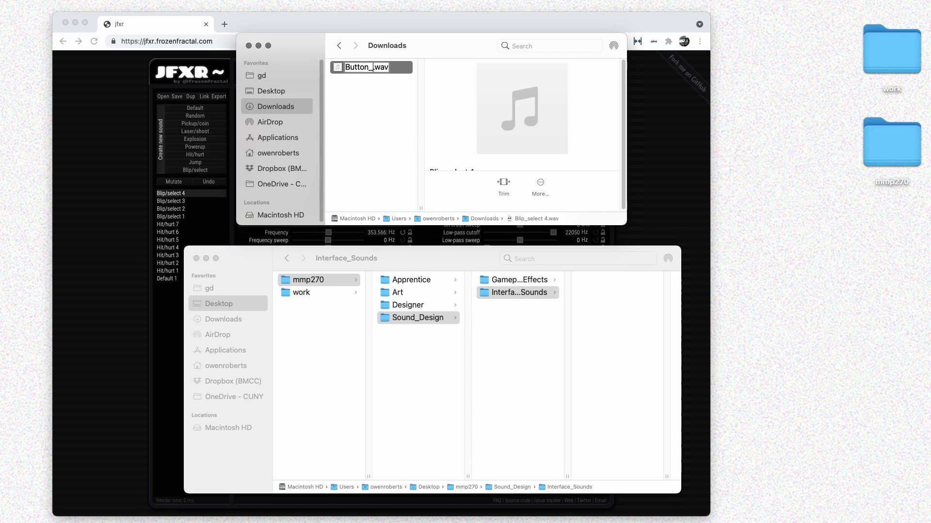
type("er")
key("Return")
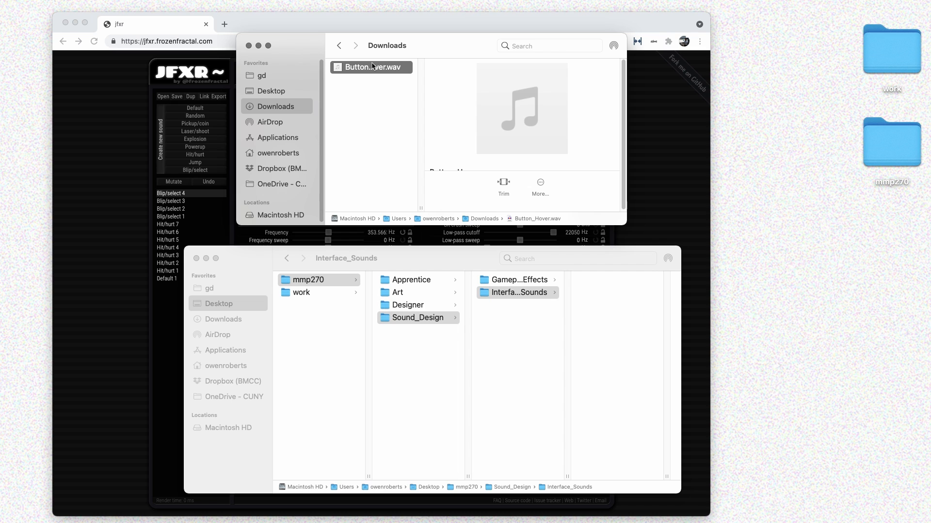
left_click_drag(373, 67, 653, 344)
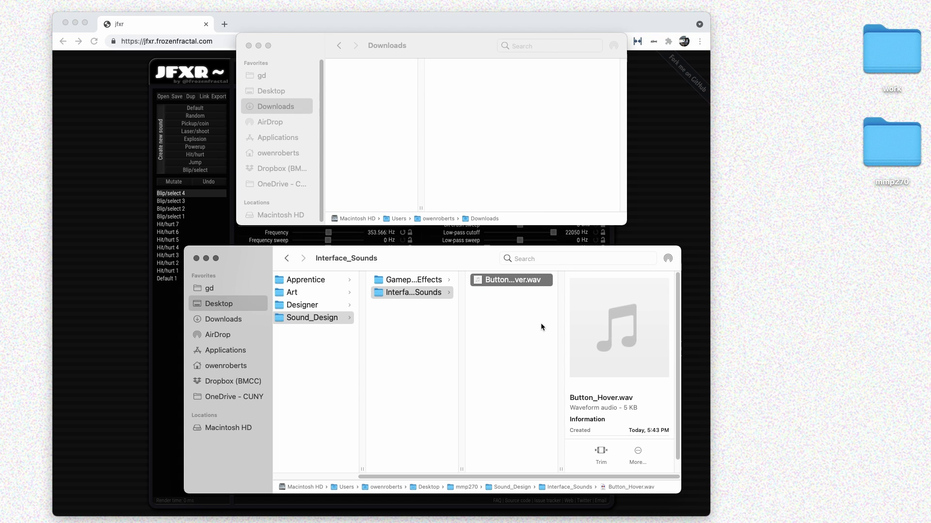
key("space")
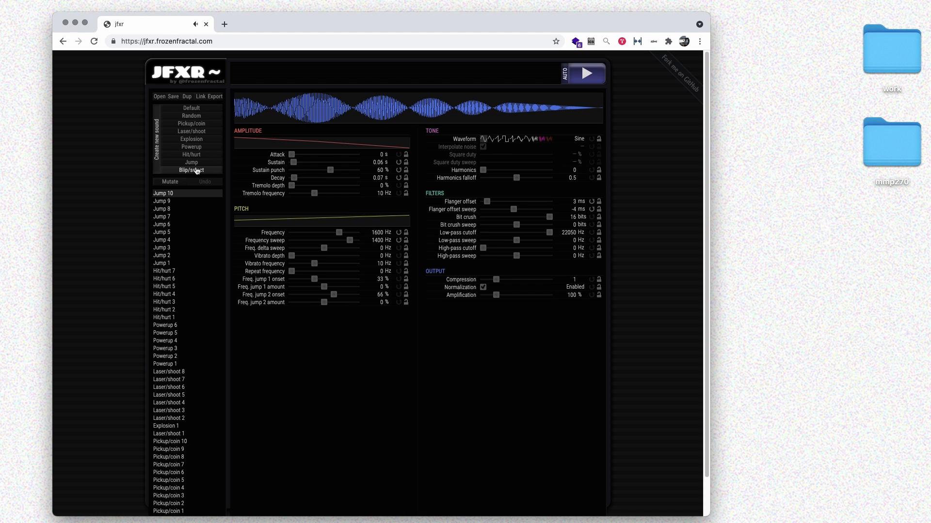
Generate two new Blip/select sounds in JFXR and compare the latest with other waveforms such as Square, keeping Sawtooth
left_click(196, 171)
left_click(197, 170)
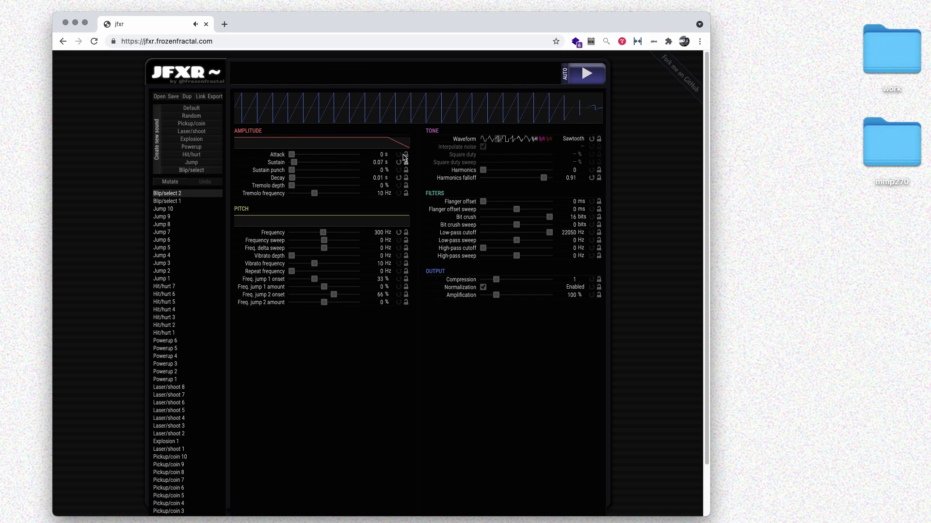
left_click(586, 73)
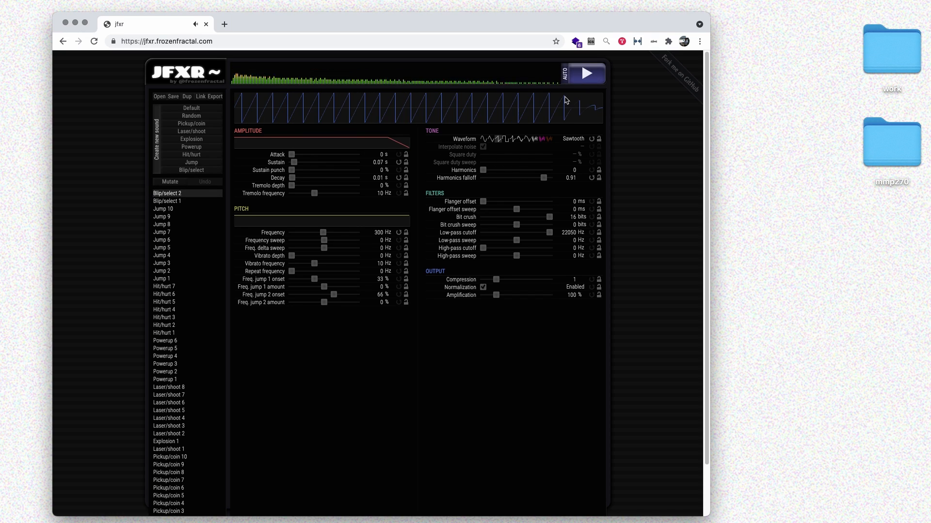
left_click(506, 140)
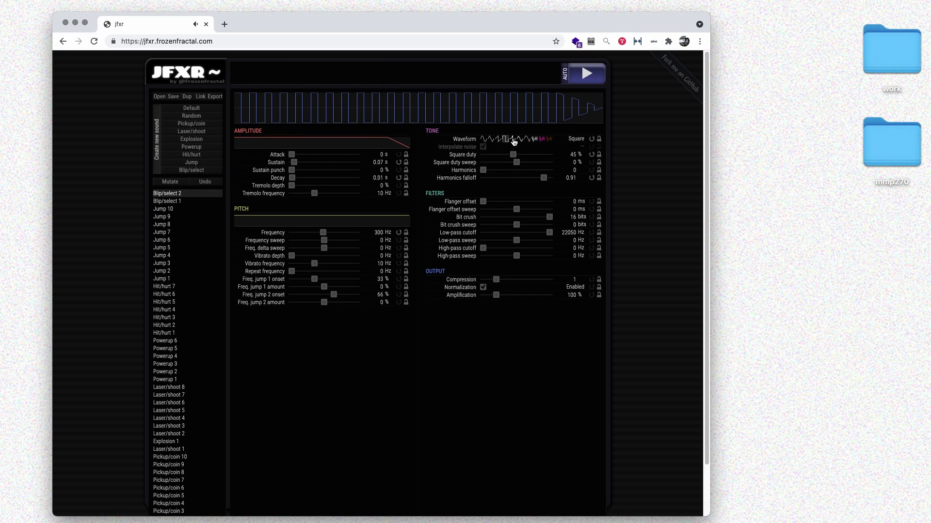
left_click(514, 141)
left_click(520, 140)
left_click(506, 141)
left_click(498, 140)
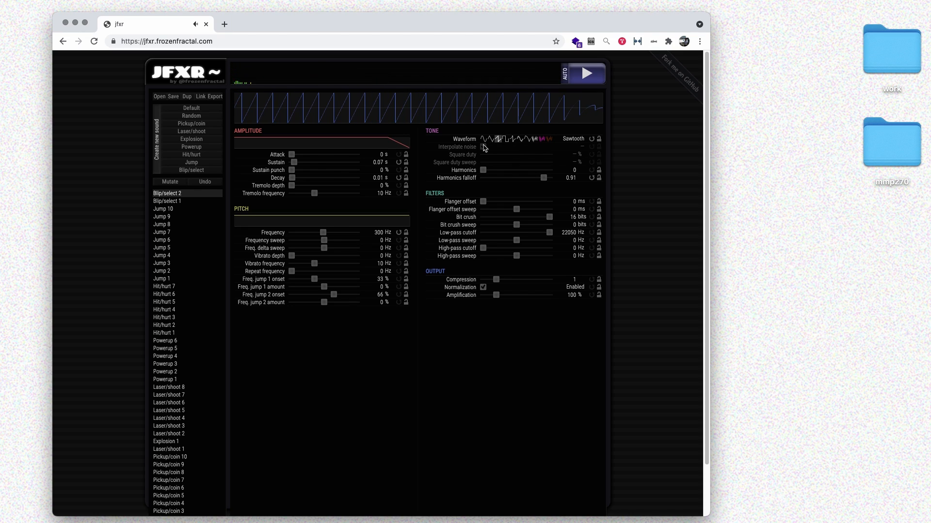
Export the sawtooth blip sound as a WAV file and switch to Finder
left_click(218, 96)
key("super+Tab")
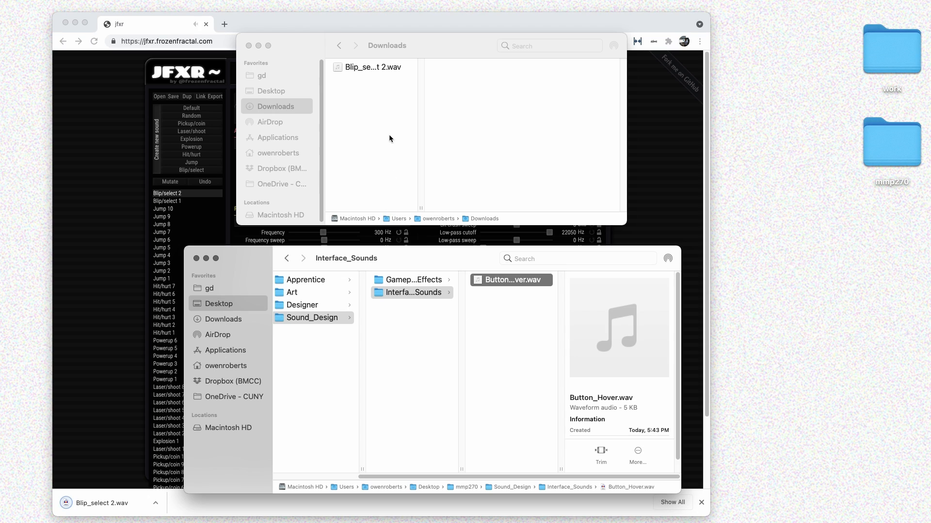
Rename the downloaded Blip_select 2.wav as Button_Click.wav, move it into the Interface_Sounds folder, and return to JFXR in the browser
left_click(381, 68)
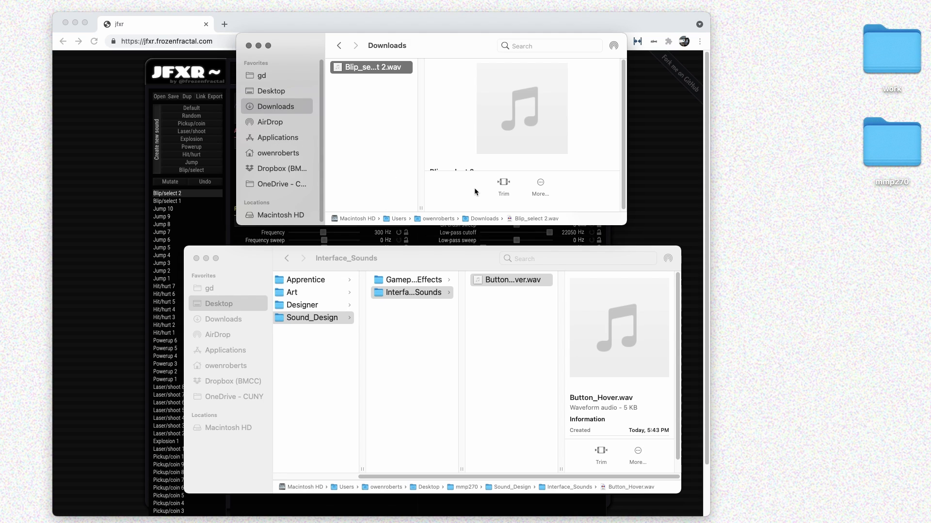
key("Return")
type("Button")
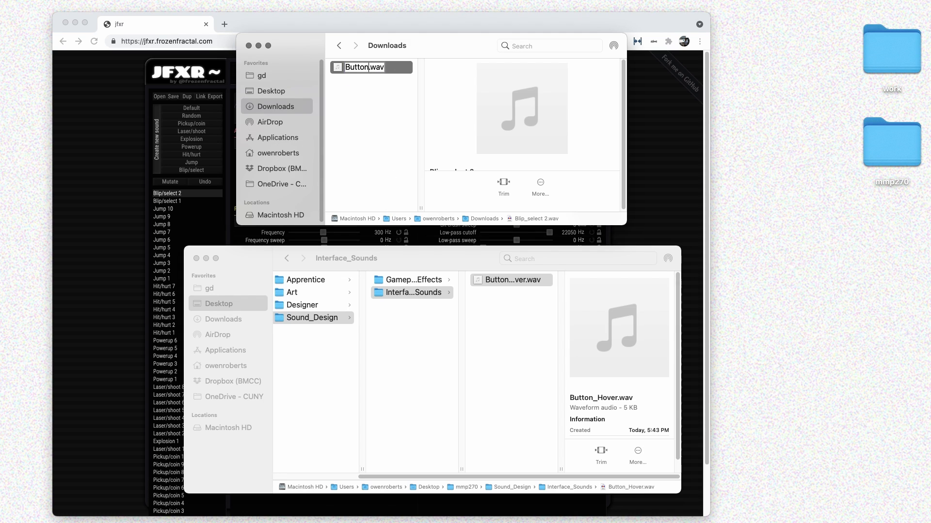
type("_Click")
key("Return")
left_click_drag(373, 68, 512, 313)
left_click(87, 156)
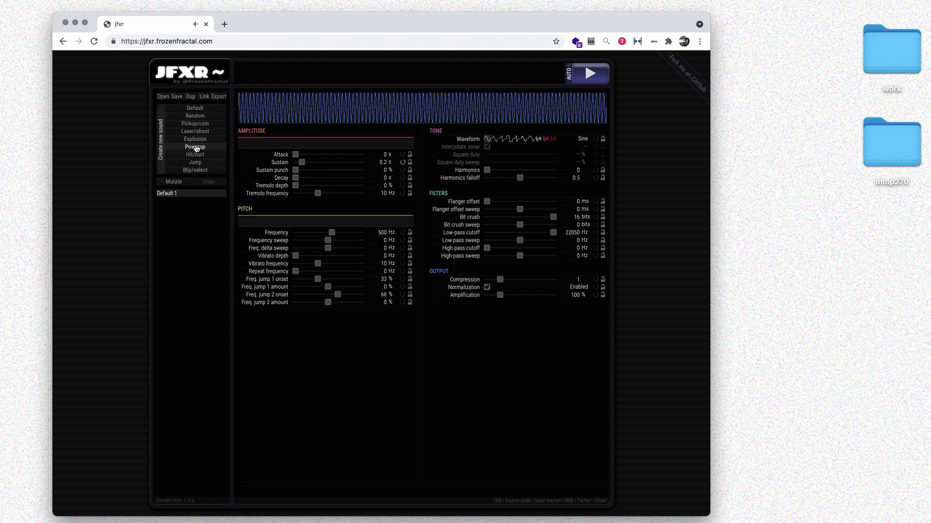
Generate nine Explosion sounds in a row, auditioning each one
left_click(197, 140)
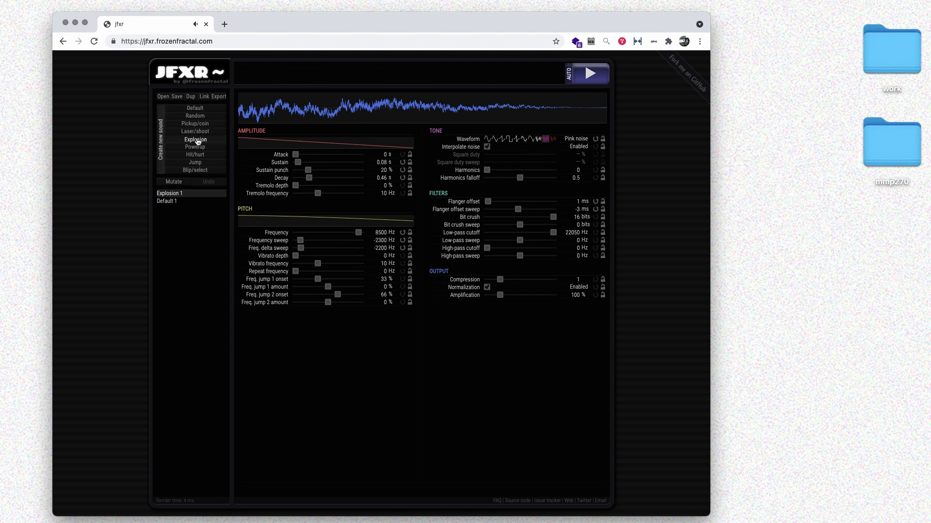
left_click(198, 141)
left_click(198, 141)
left_click(197, 141)
left_click(198, 141)
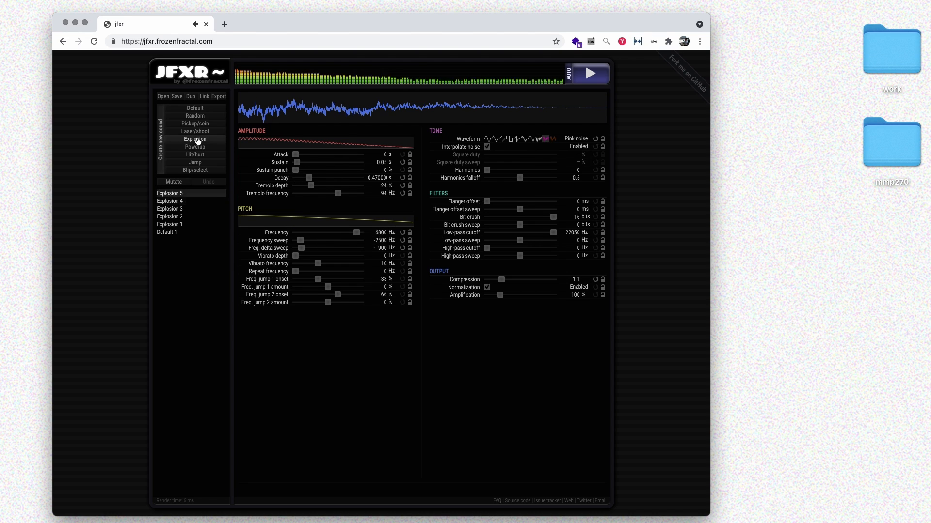
left_click(198, 141)
left_click(198, 141)
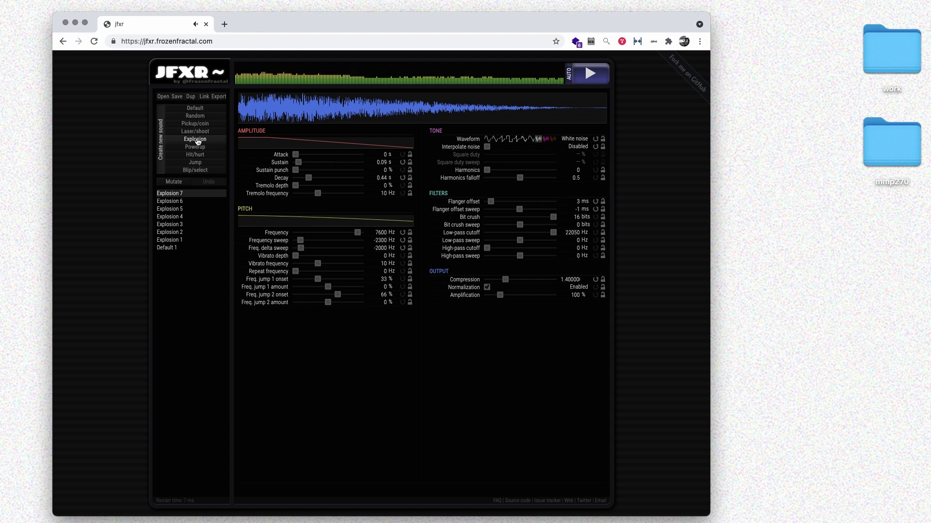
left_click(198, 141)
left_click(198, 141)
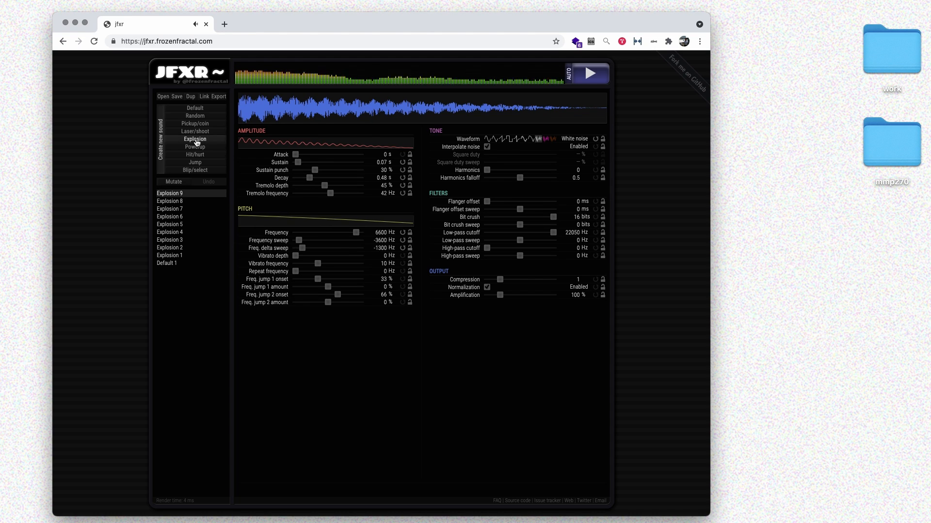
Give the latest explosion sound an attack of about 0.2 s, a frequency of about 2586 Hz and the Square waveform
left_click(313, 156)
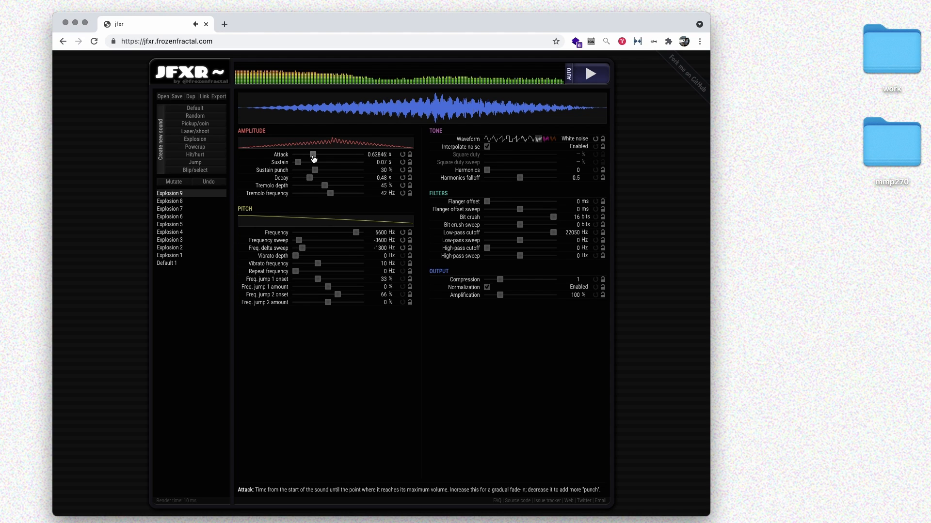
left_click_drag(314, 156, 302, 155)
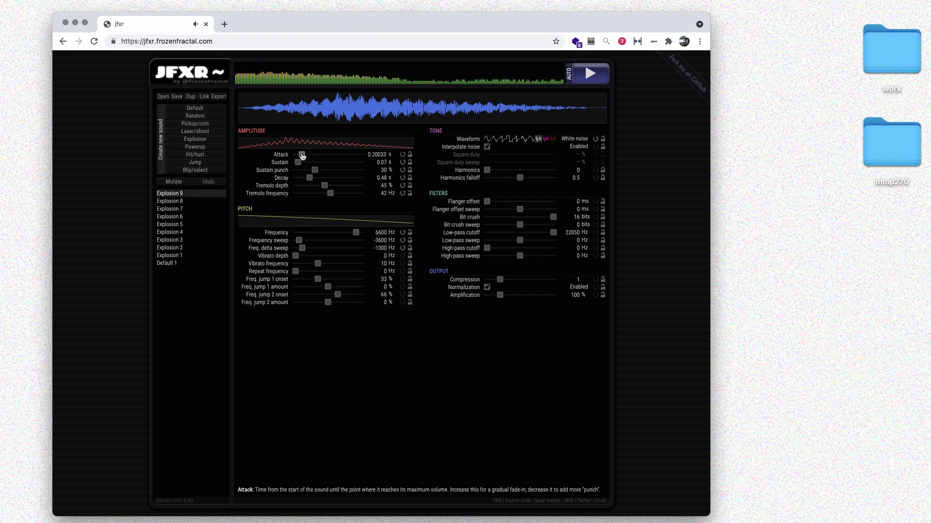
left_click_drag(321, 237, 355, 237)
left_click(510, 139)
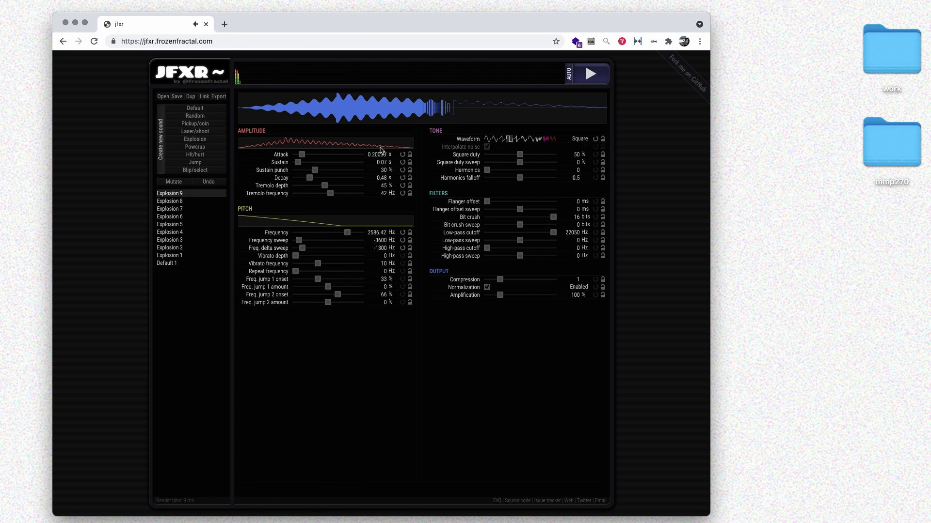
Lengthen the explosion sound to about 0.74 s attack and 0.95 s sustain, and try different frequency sweep amounts
left_click(315, 156)
left_click(320, 163)
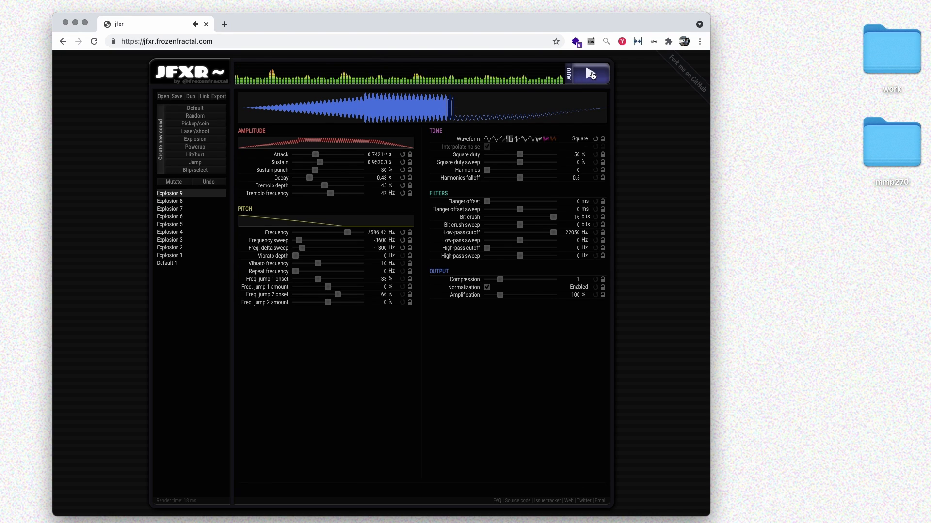
left_click(312, 241)
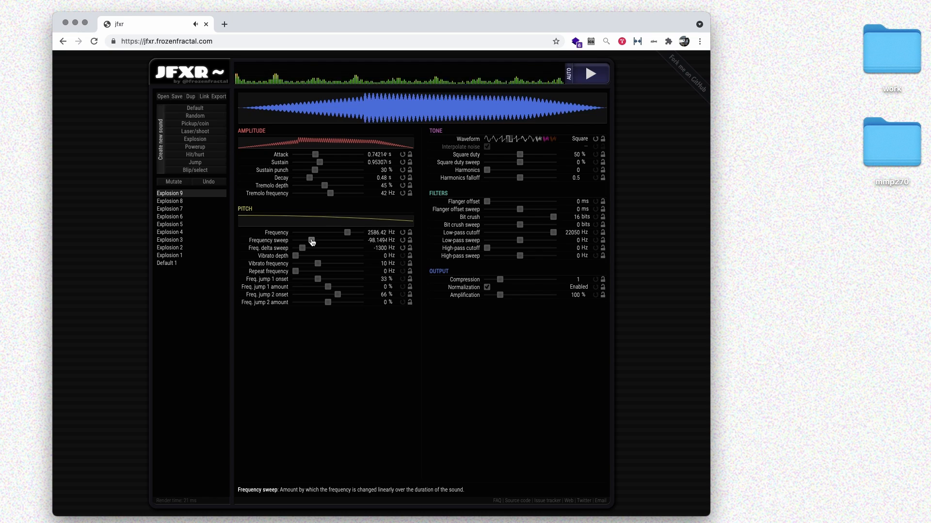
left_click_drag(319, 241, 298, 241)
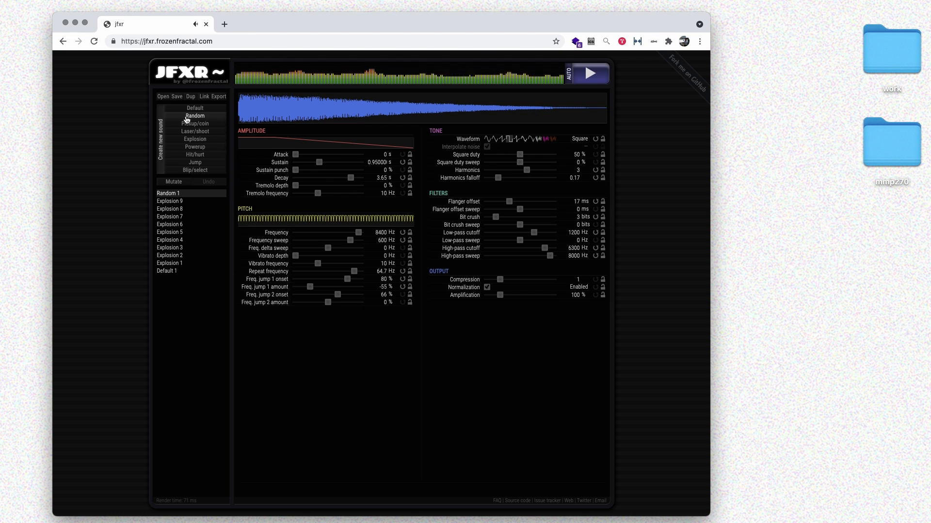
Generate seven more Random sounds, listening to each one
left_click(187, 118)
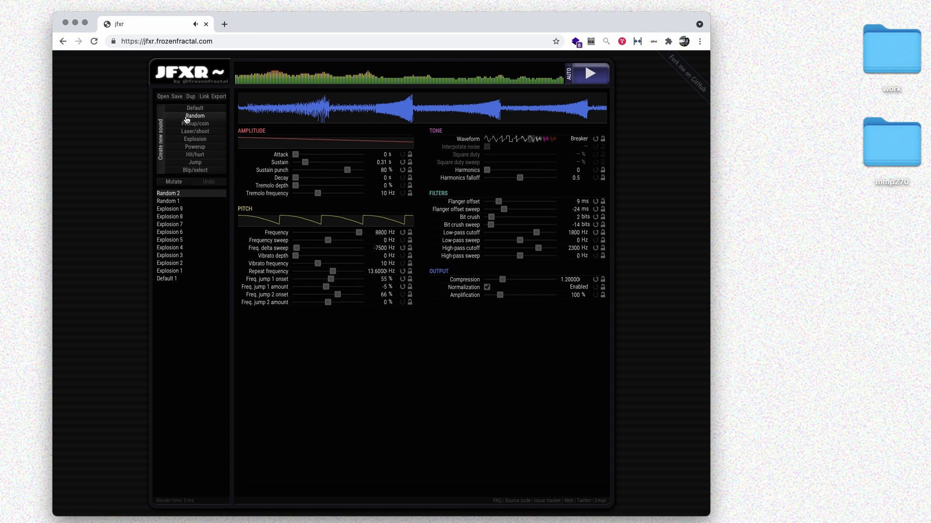
left_click(187, 119)
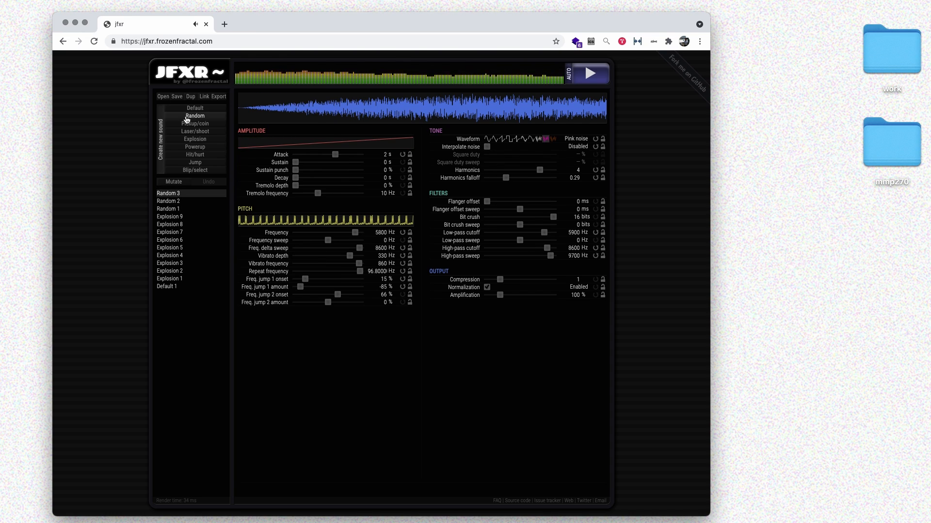
left_click(188, 118)
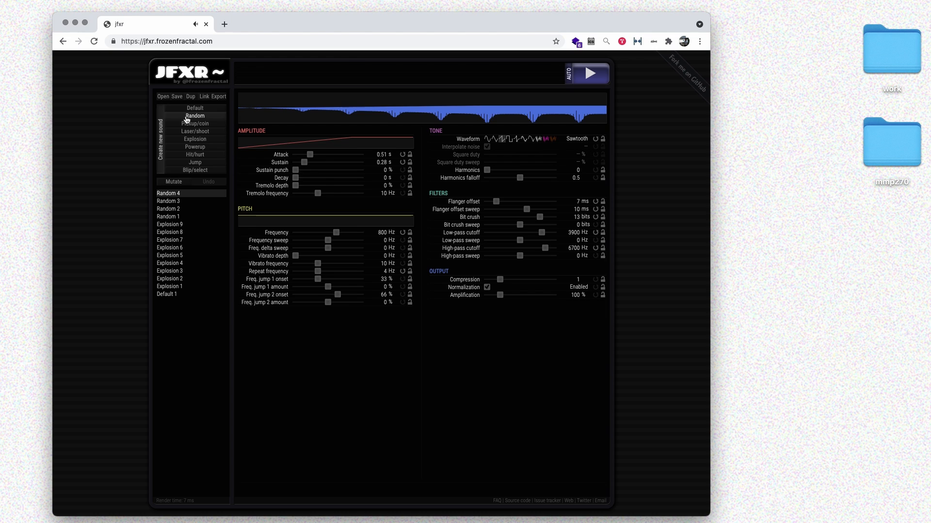
left_click(187, 118)
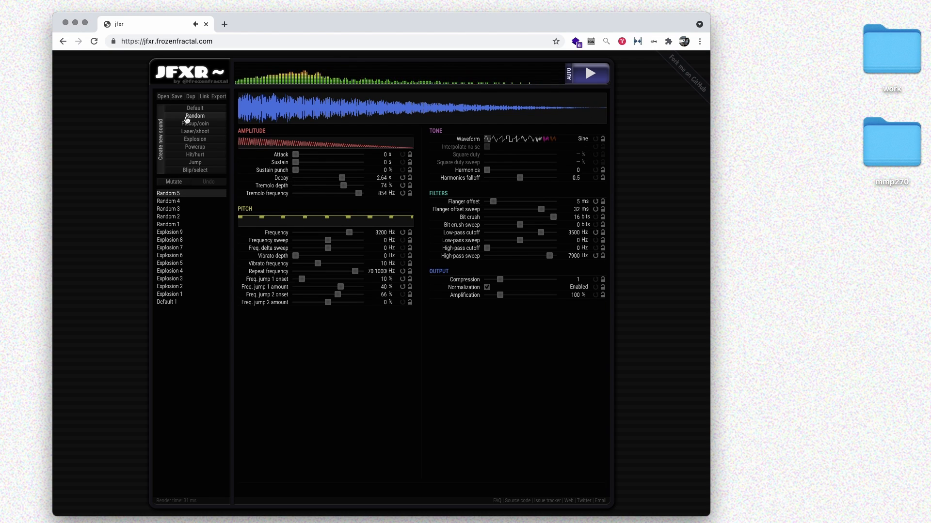
left_click(188, 118)
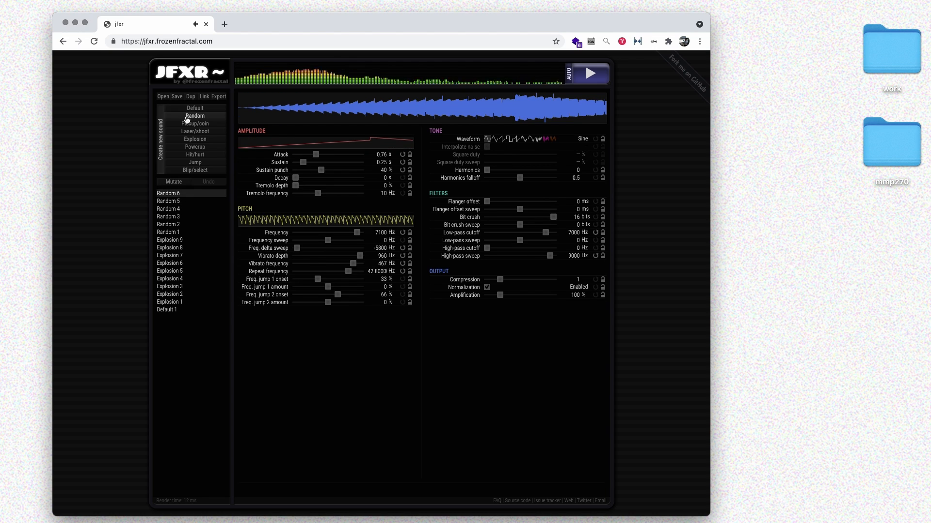
left_click(187, 118)
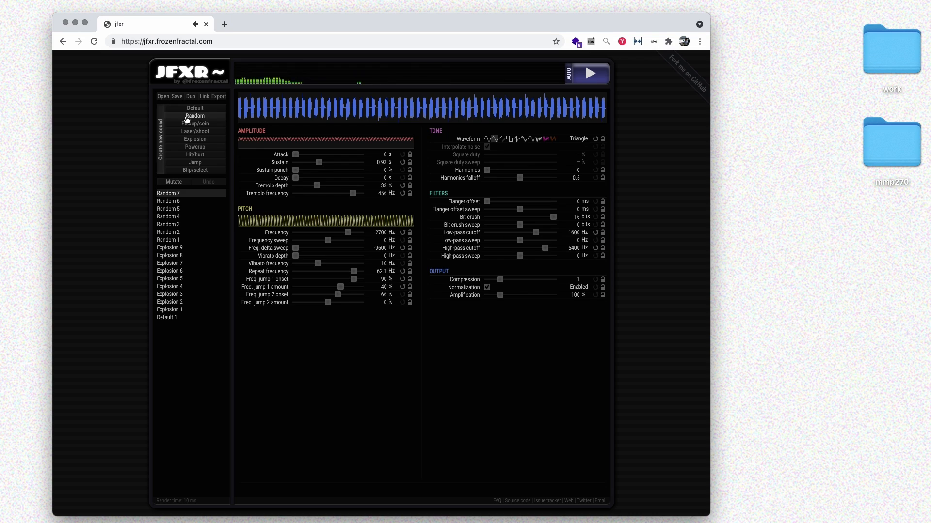
left_click(187, 118)
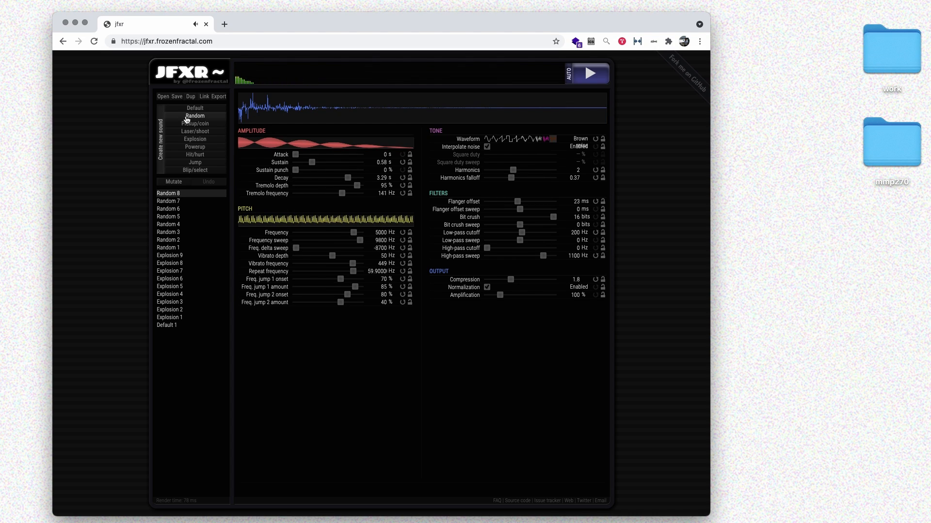
Mutate the latest random sound twice and set its decay to about 0.89 s and tremolo depth to 47%
left_click(175, 183)
left_click(180, 183)
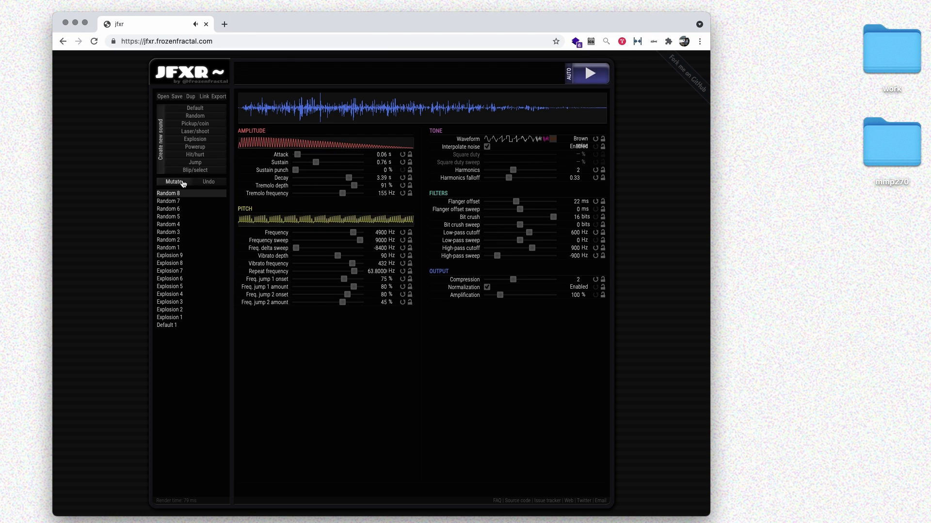
left_click(318, 178)
left_click(325, 186)
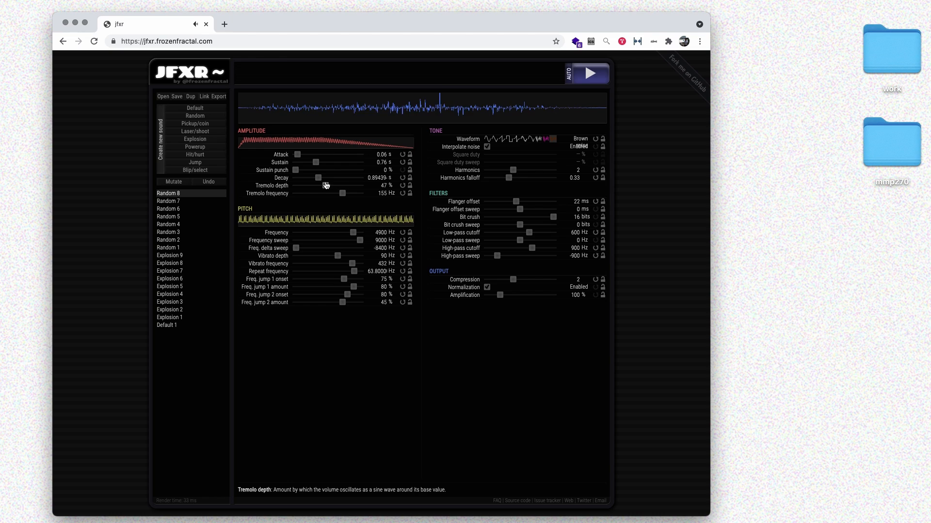
Set the sound's tremolo frequency to about 12.4 Hz and frequency to about 286 Hz, using the Square waveform
left_click(320, 194)
left_click(326, 233)
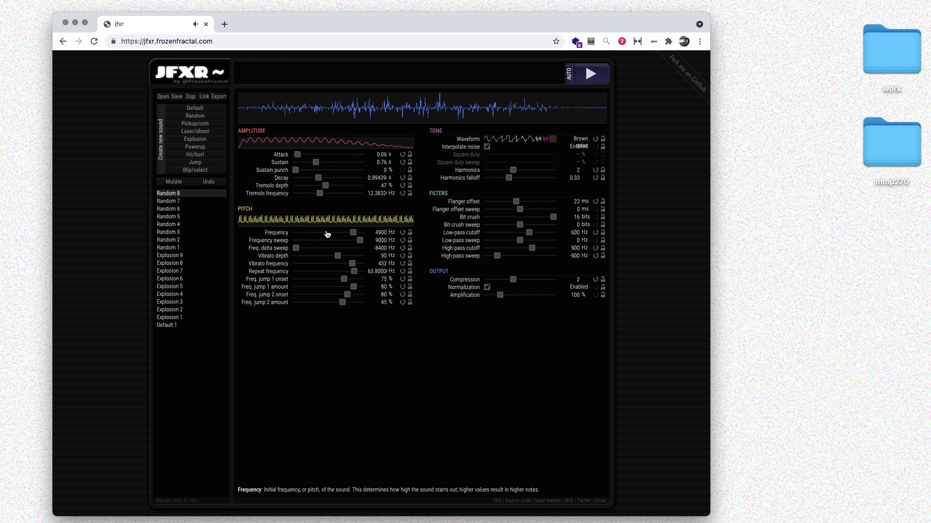
left_click(510, 141)
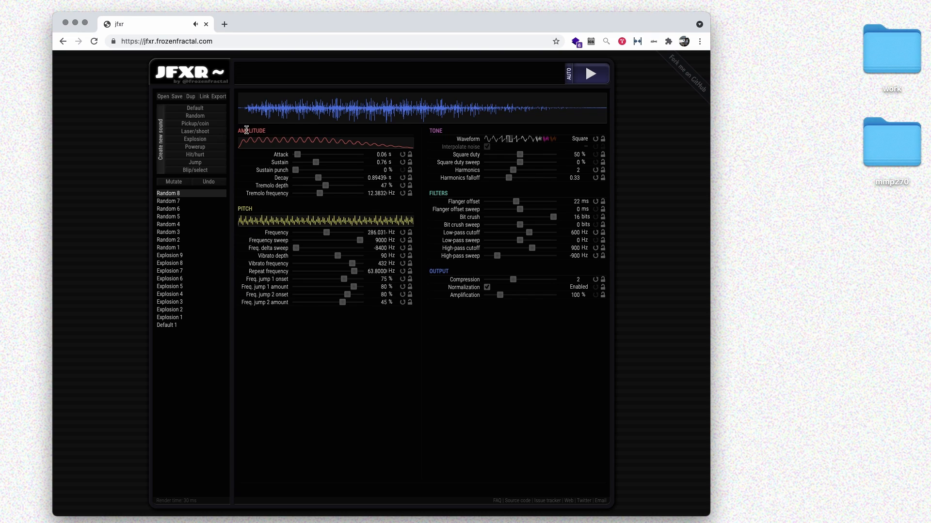
Generate twelve additional Random sounds in quick succession to explore more variations
left_click(195, 117)
left_click(203, 120)
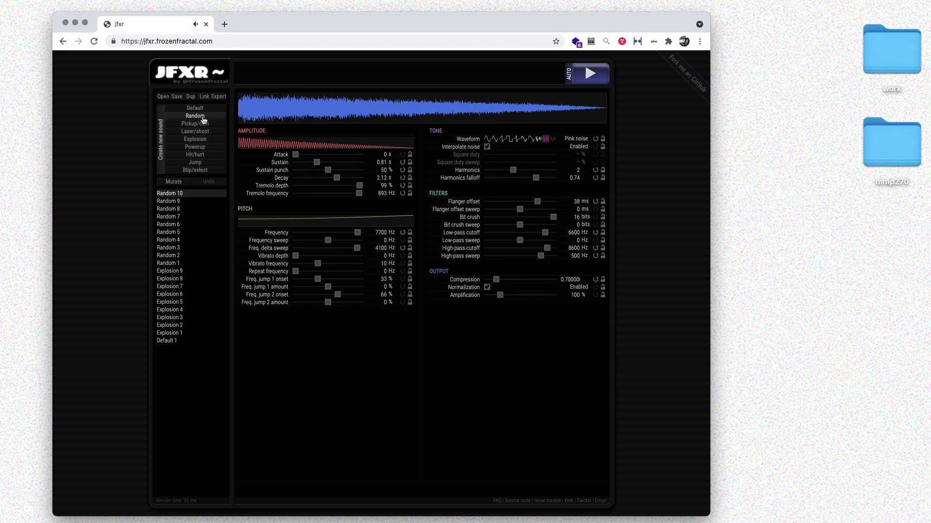
left_click(204, 121)
left_click(204, 121)
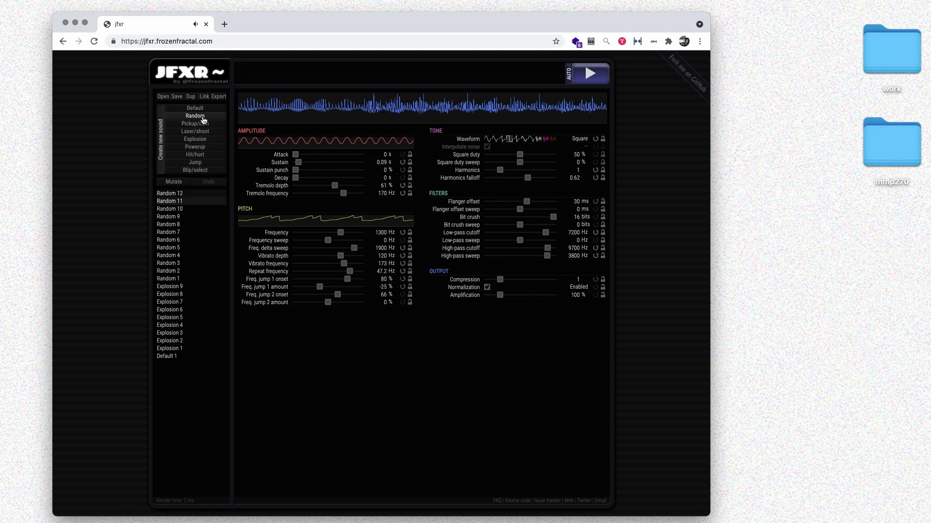
left_click(204, 121)
left_click(204, 121)
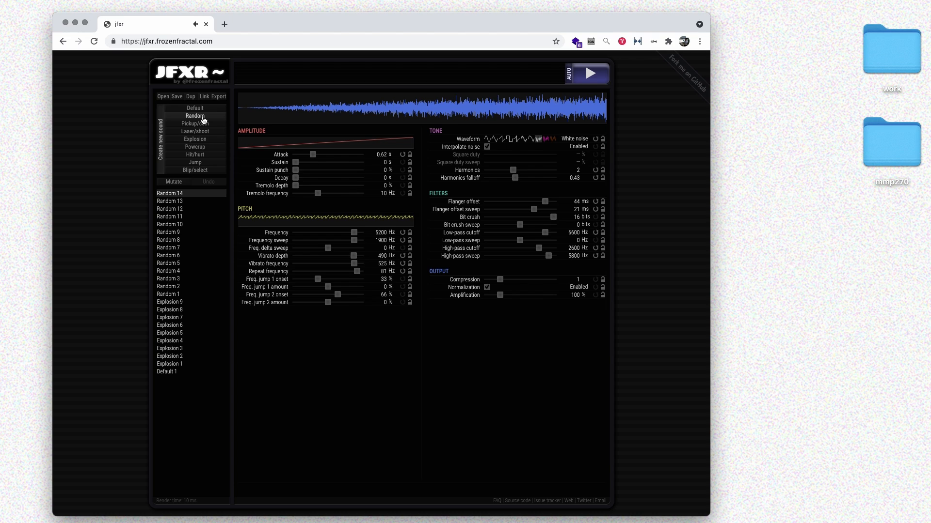
left_click(204, 120)
left_click(203, 121)
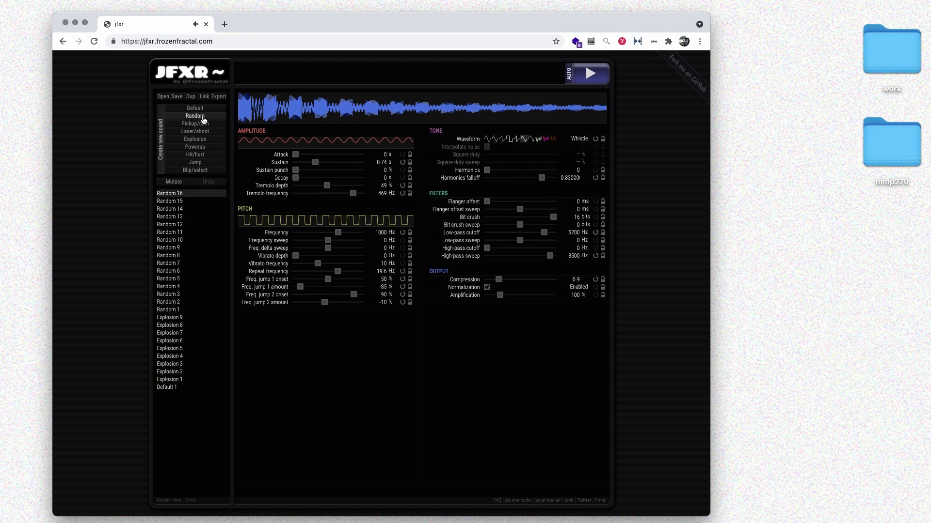
left_click(203, 120)
left_click(203, 121)
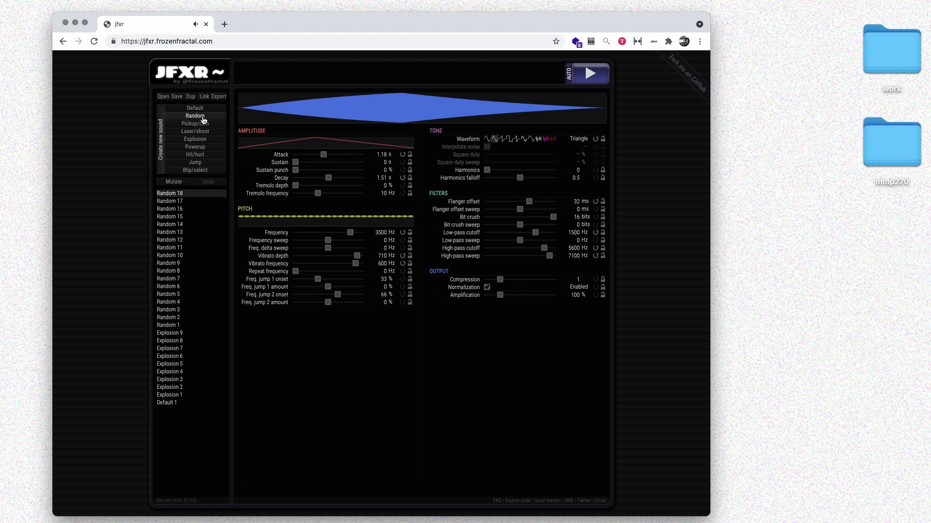
left_click(204, 121)
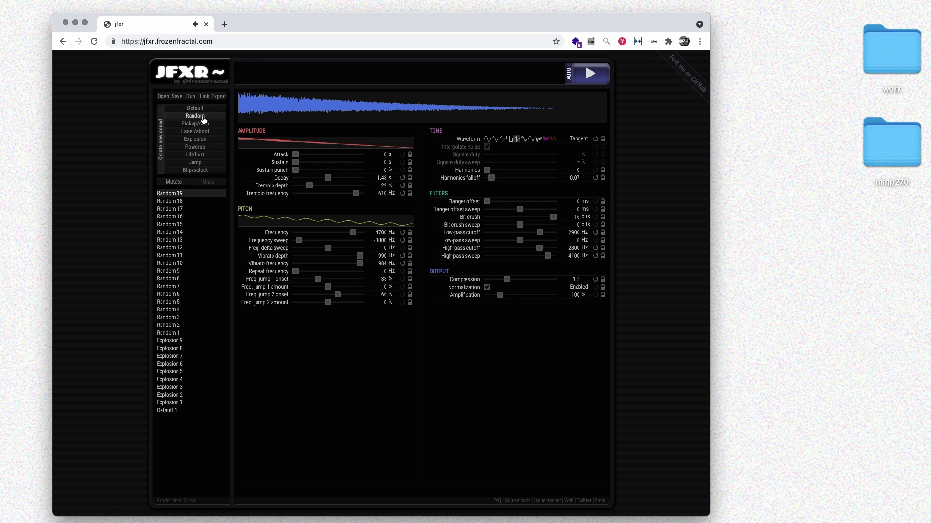
left_click(203, 121)
Delete the Random 20 sound and mutate Random 19 three times
left_click(177, 201)
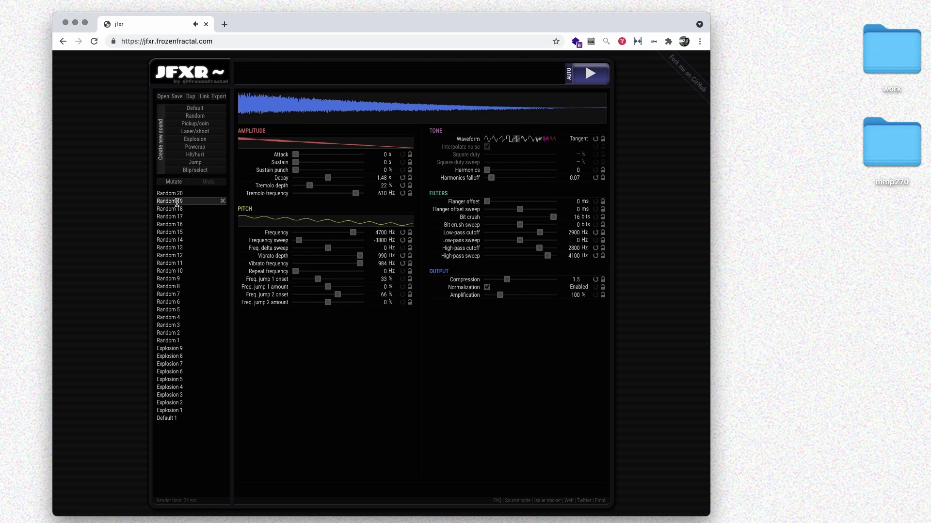
left_click(223, 193)
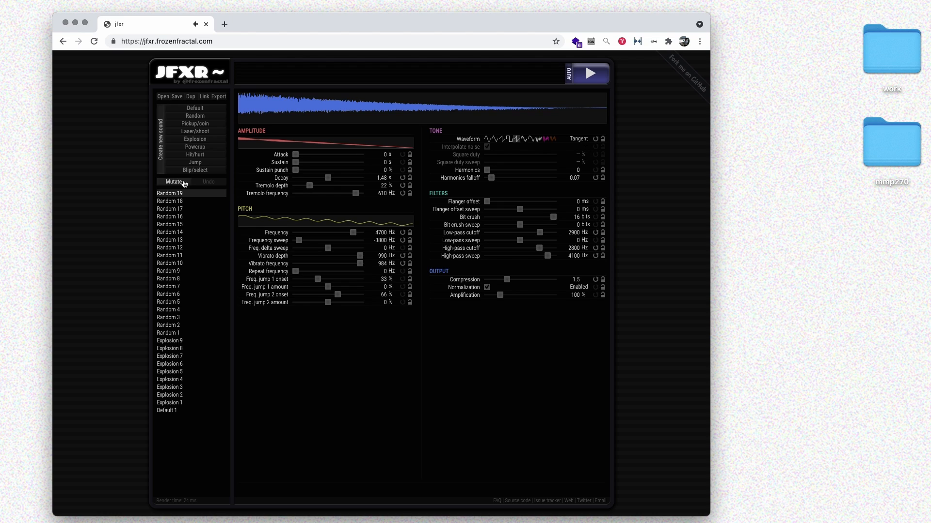
left_click(183, 183)
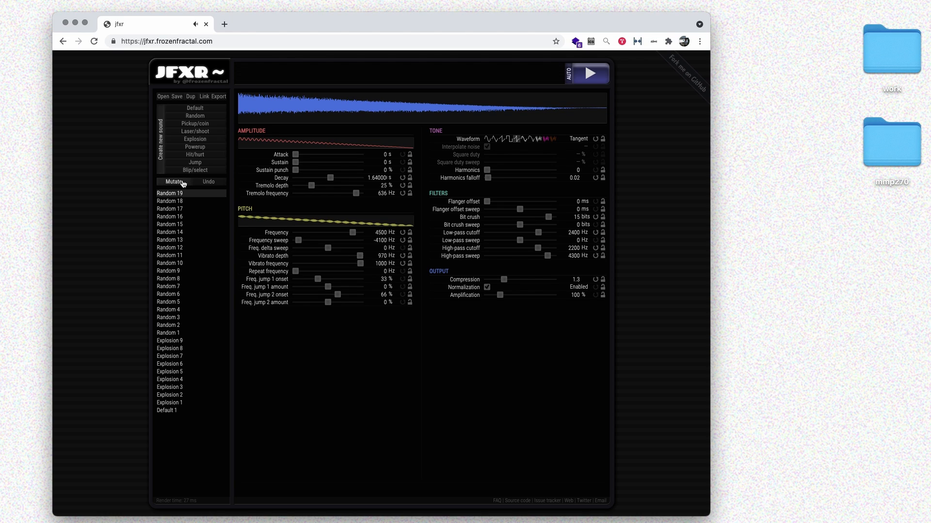
left_click(183, 183)
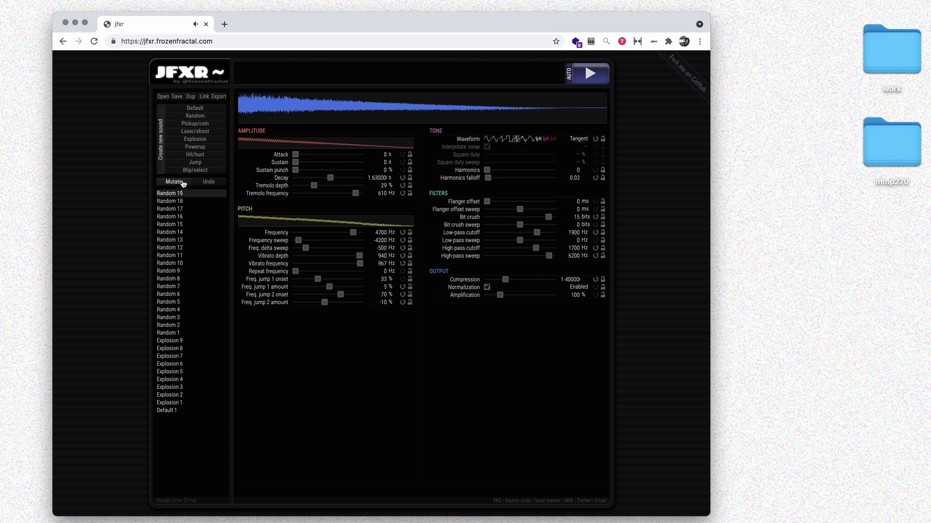
left_click(184, 182)
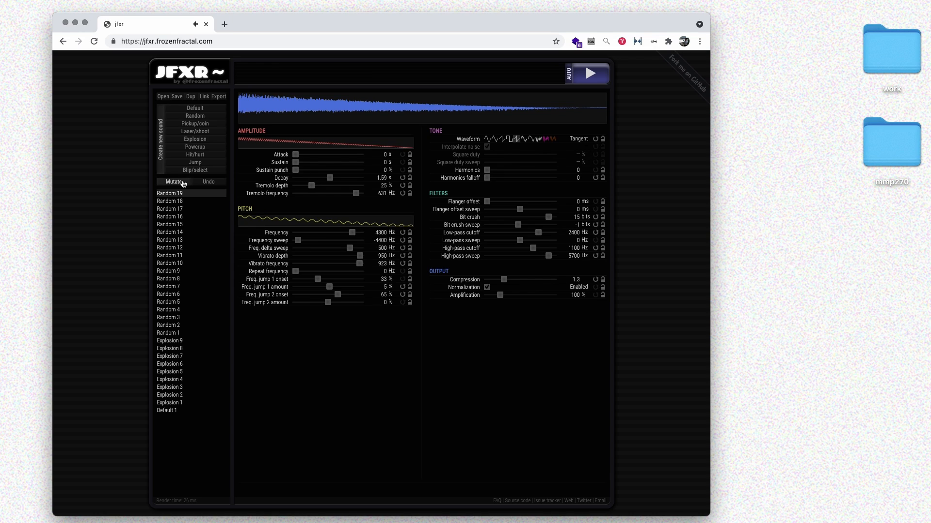
Mutate Random 19 twice more, undo the last mutation and mutate it again
left_click(184, 183)
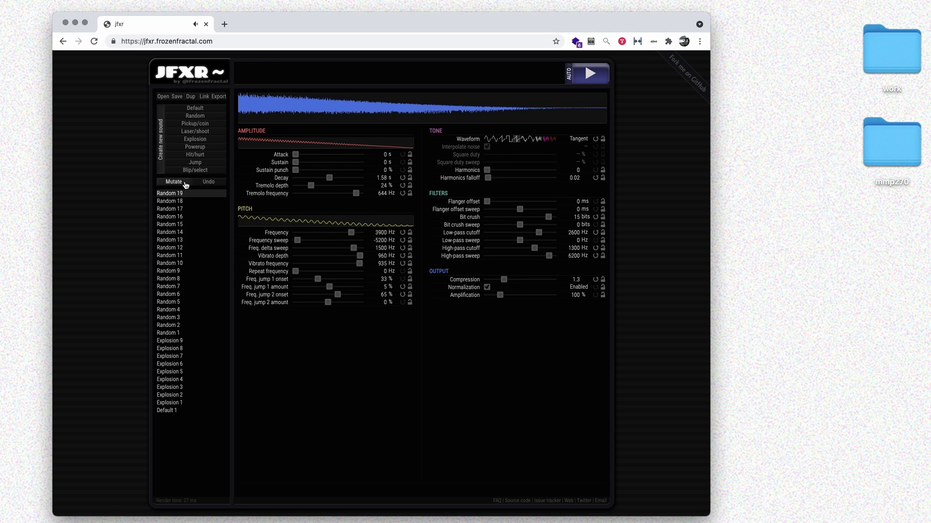
left_click(184, 182)
left_click(208, 183)
left_click(182, 187)
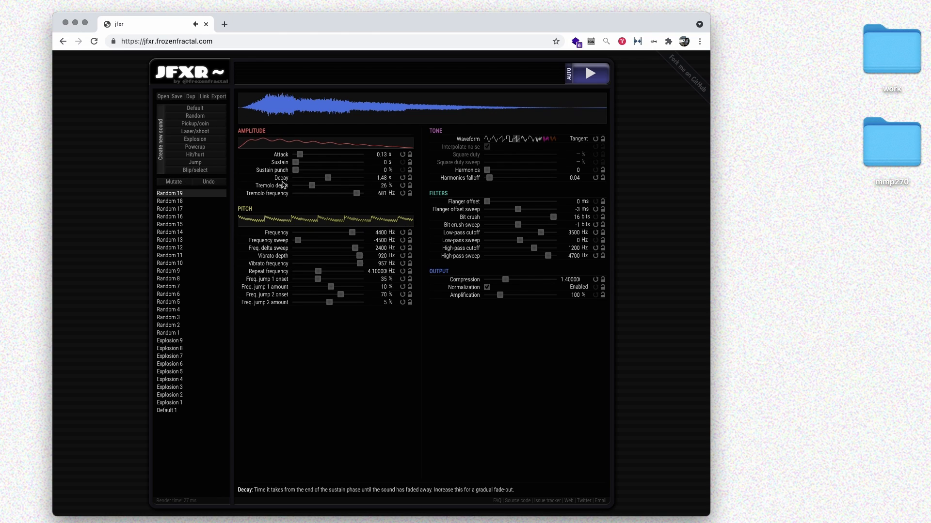
Compare the Triangle and Sawtooth waveforms on Random 19 and settle on Square
left_click(511, 140)
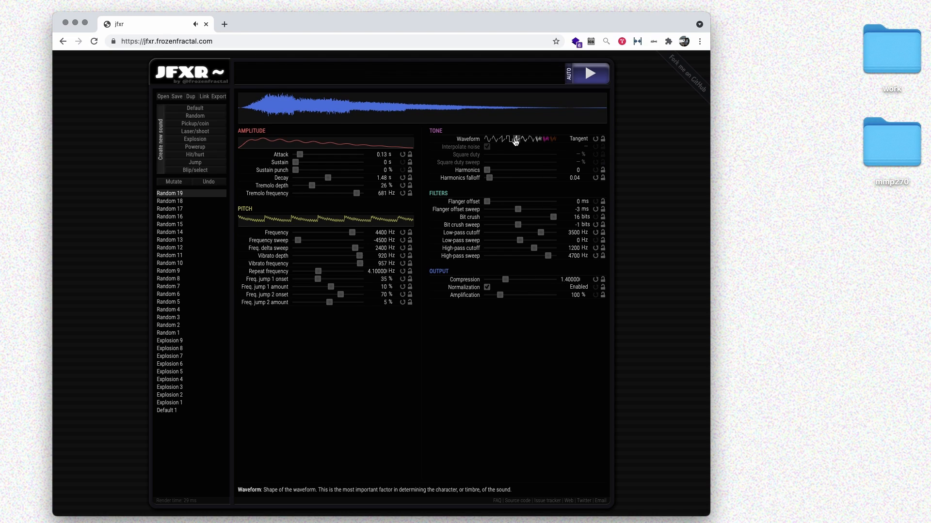
left_click(495, 139)
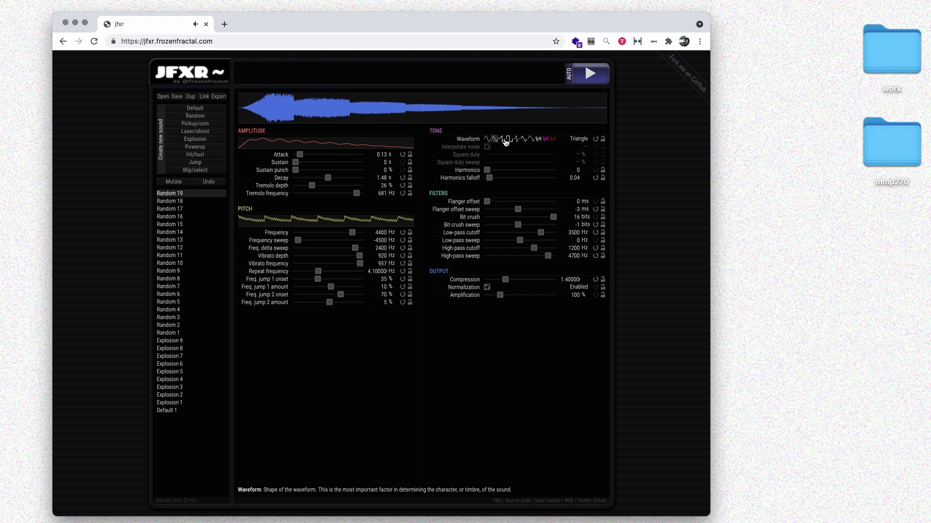
left_click(508, 140)
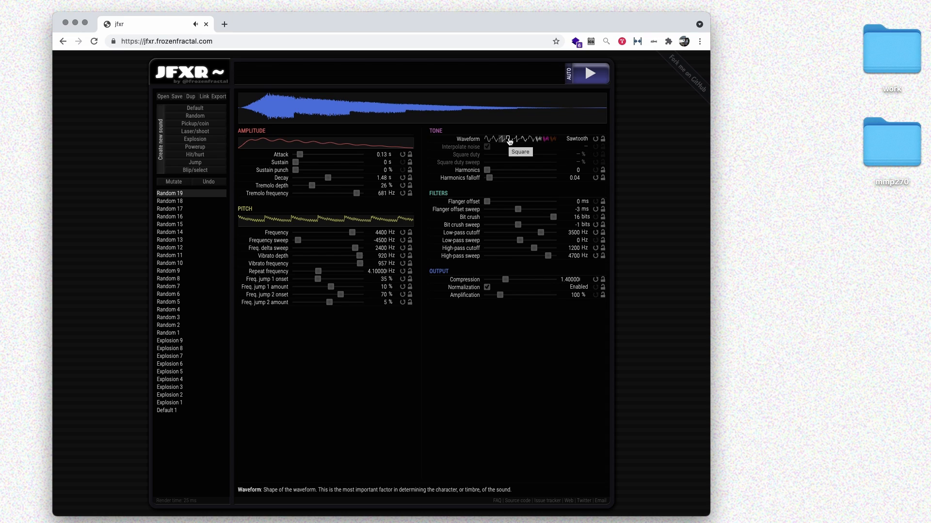
left_click(510, 139)
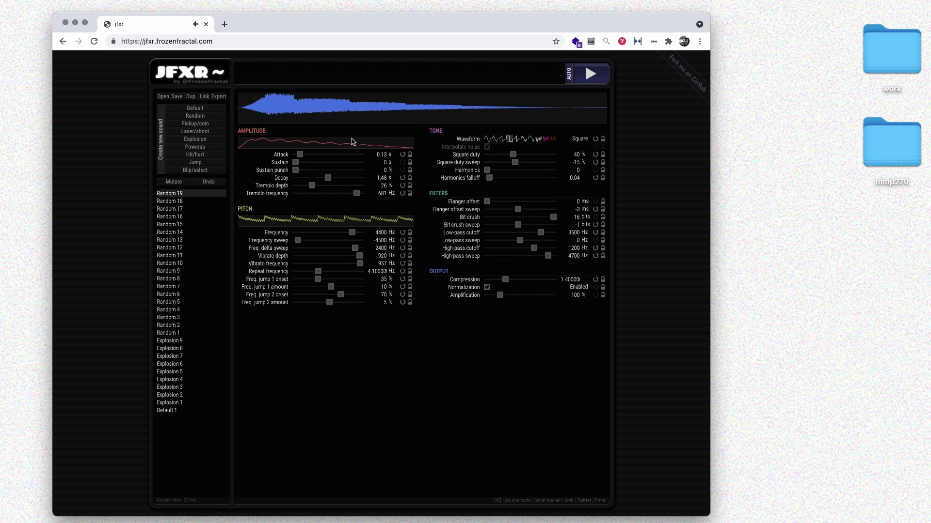
Set Random 19's frequency to about 3626 Hz and export the sound as a WAV file
left_click(341, 232)
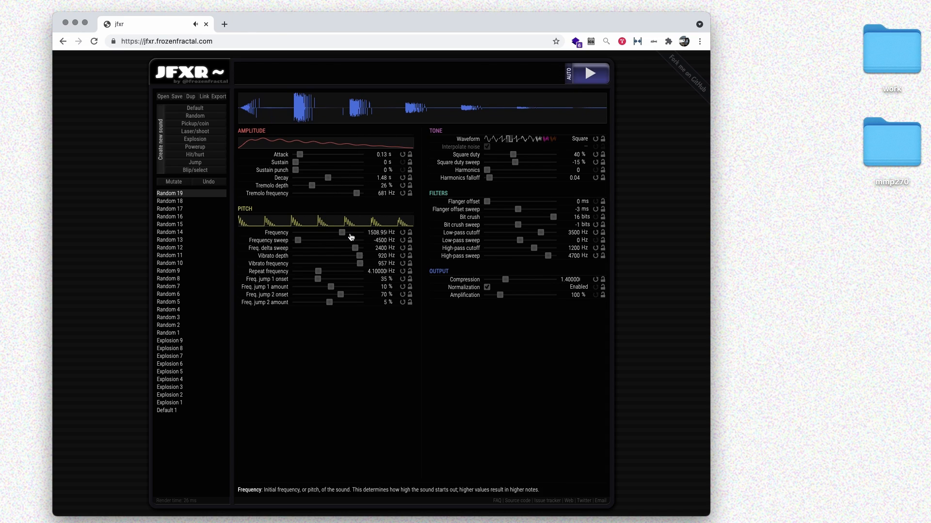
left_click(351, 233)
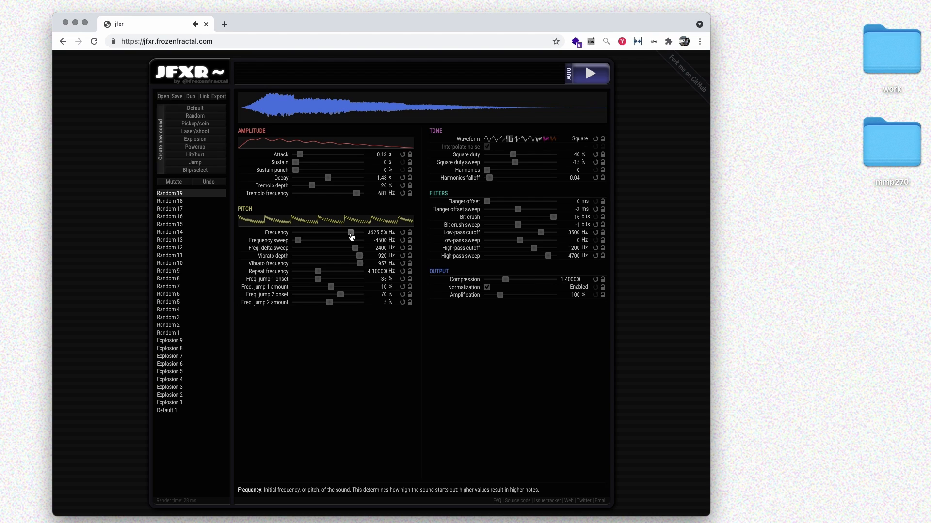
left_click(218, 96)
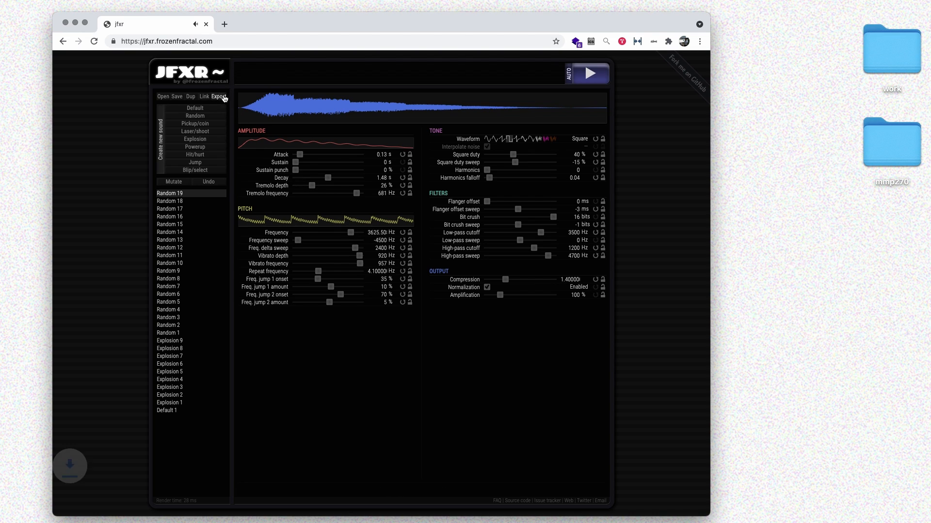
In Finder, rename the downloaded Random 19.wav to Game_Over and move it into the Interface_Sounds folder
key("super+Tab")
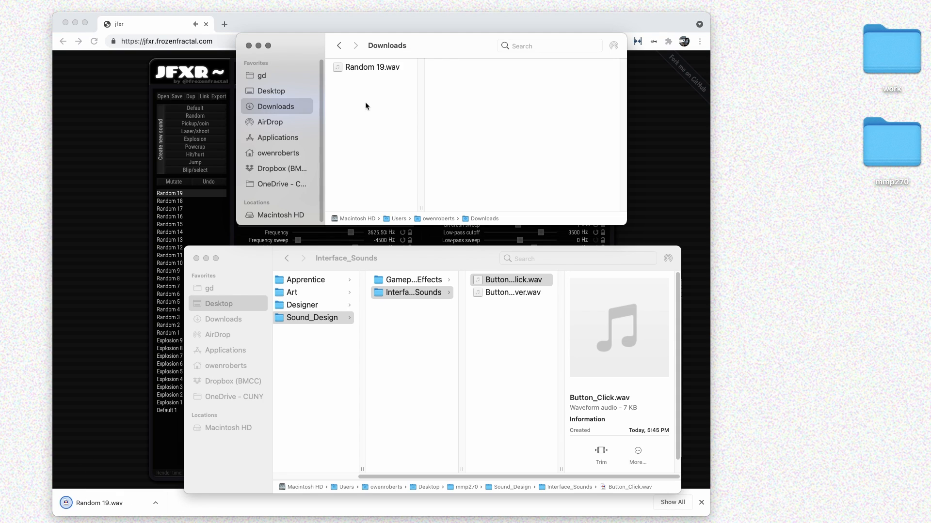
left_click(362, 67)
key("Return")
type("Game")
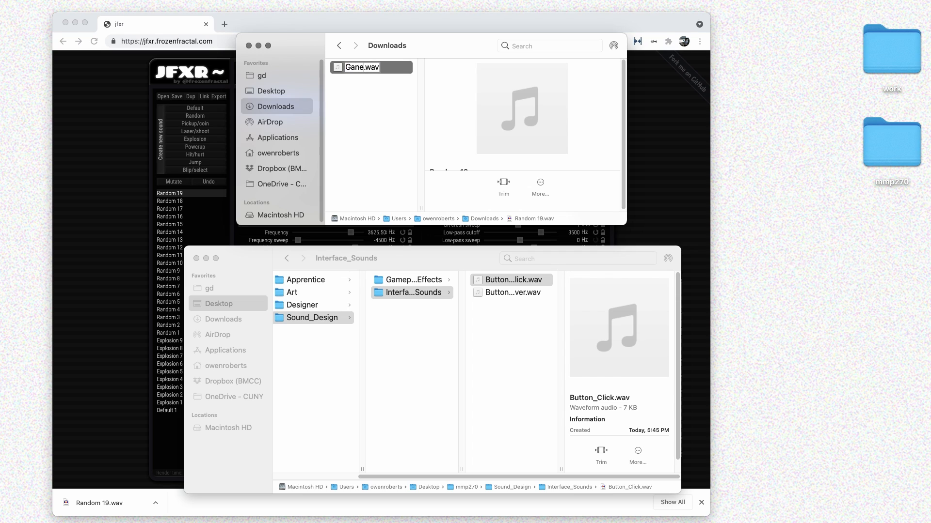
type("_Over")
key("Return")
left_click_drag(339, 68, 482, 340)
key("super+Tab")
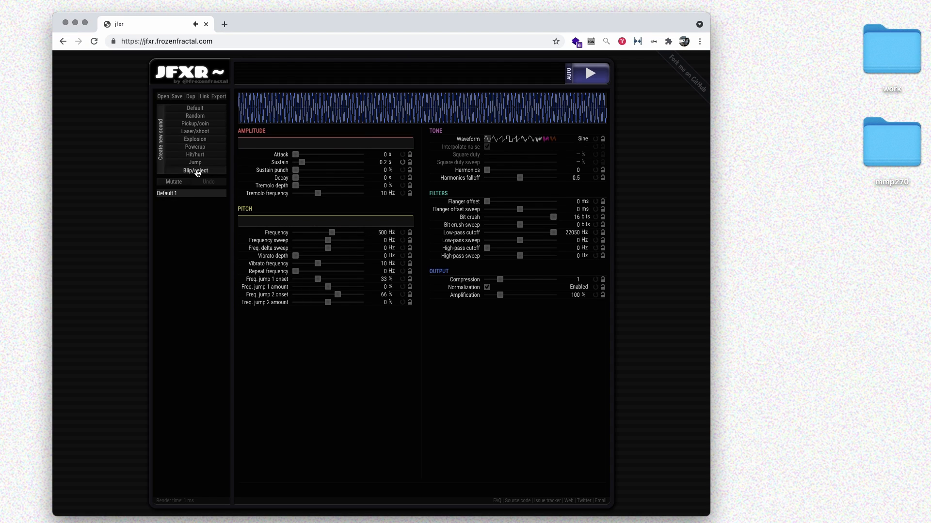
Generate one Blip/select sound and six Powerup sounds in JFXR
left_click(195, 170)
left_click(195, 147)
left_click(194, 147)
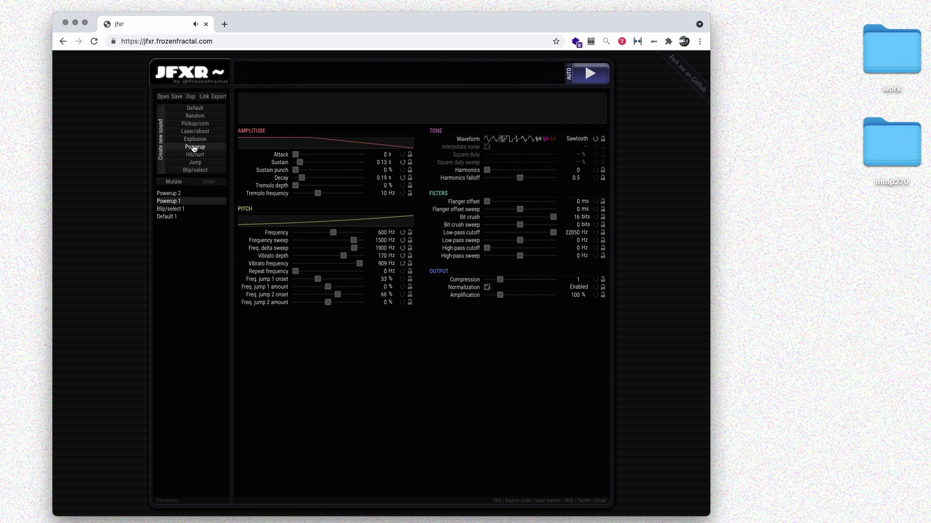
left_click(217, 150)
left_click(217, 150)
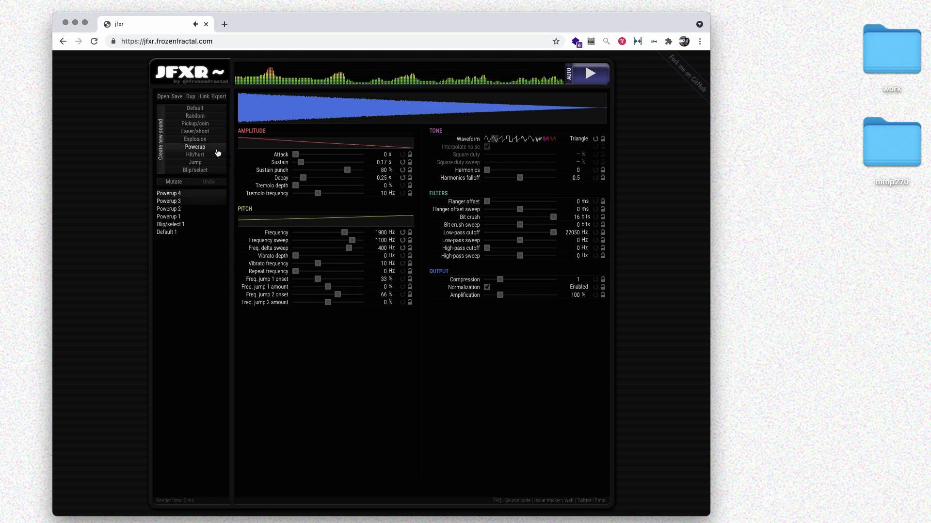
left_click(217, 150)
left_click(217, 150)
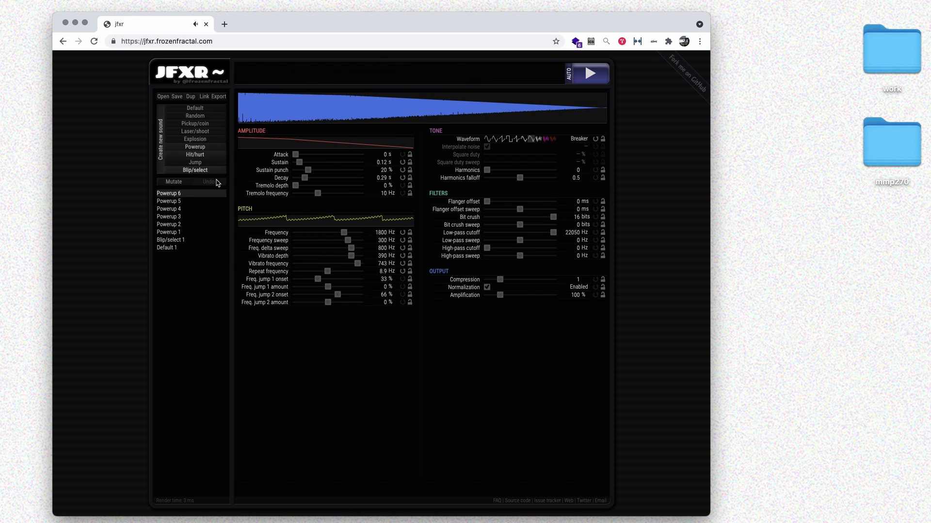
Set Powerup 6's attack to about 0.41 s, its sustain to about 0.70 s and its waveform to Whistle
left_click_drag(295, 154, 326, 154)
left_click(314, 162)
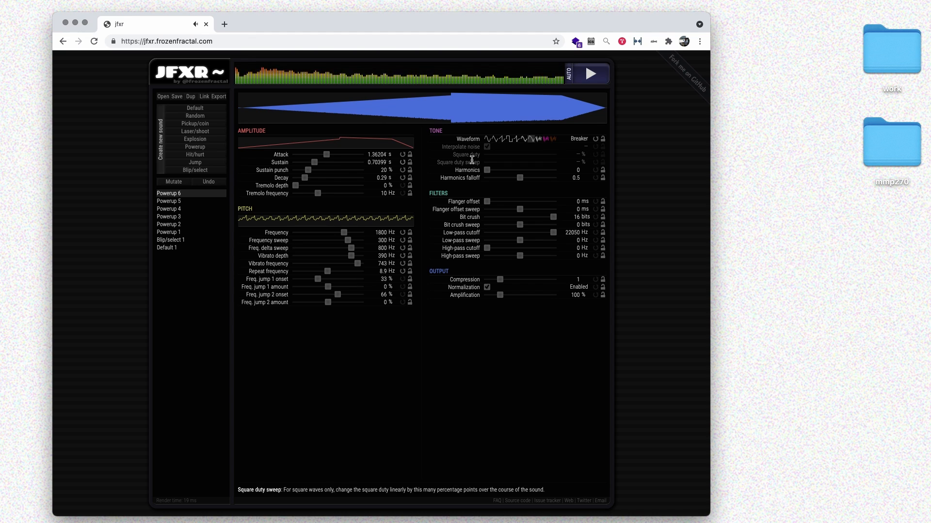
left_click(524, 139)
left_click(308, 154)
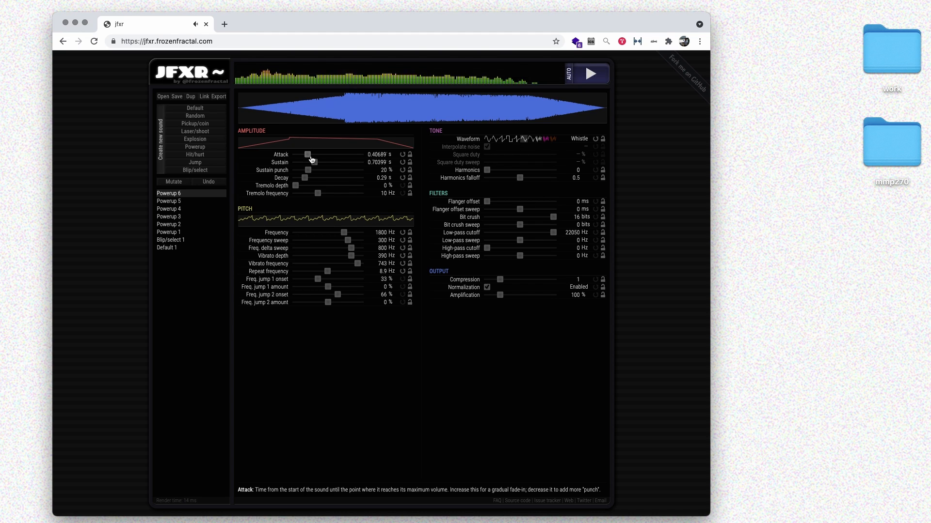
Compare the Tangent and Square waveforms on Powerup 6 and settle on Sawtooth
left_click(514, 141)
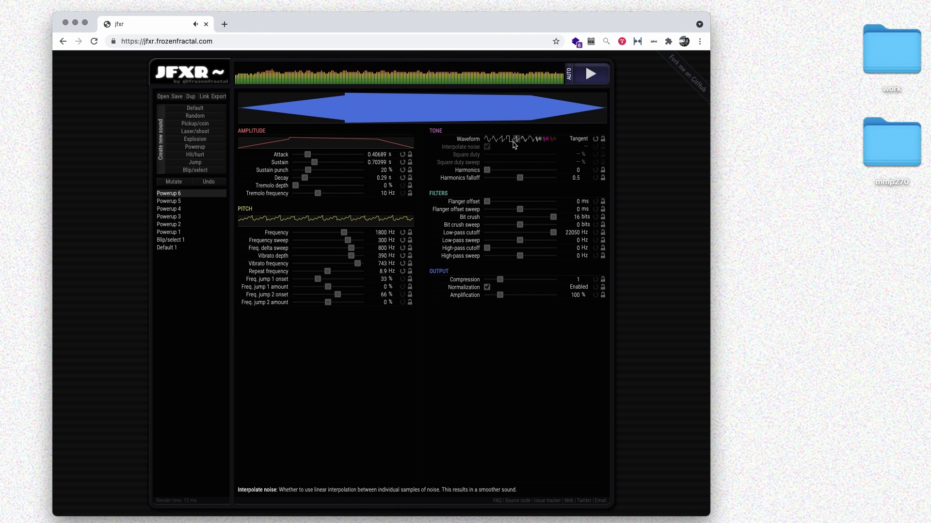
left_click(509, 140)
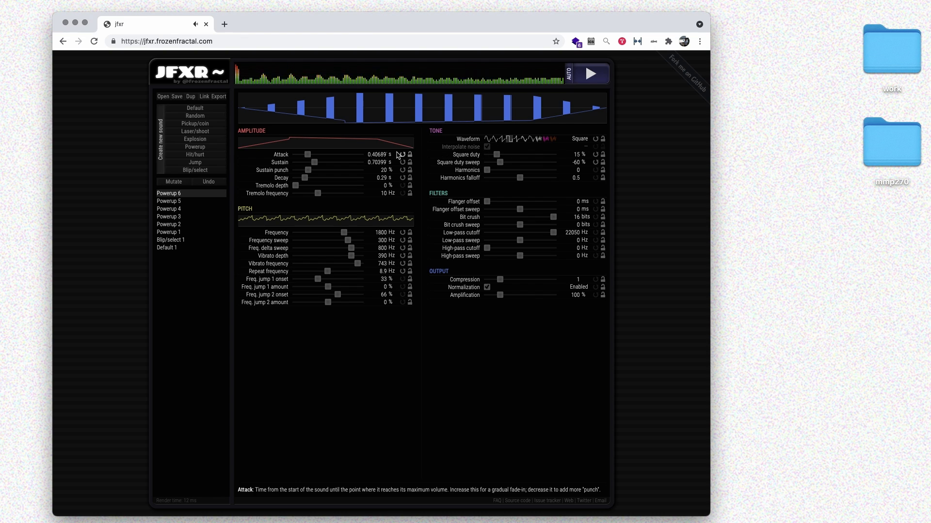
left_click(503, 142)
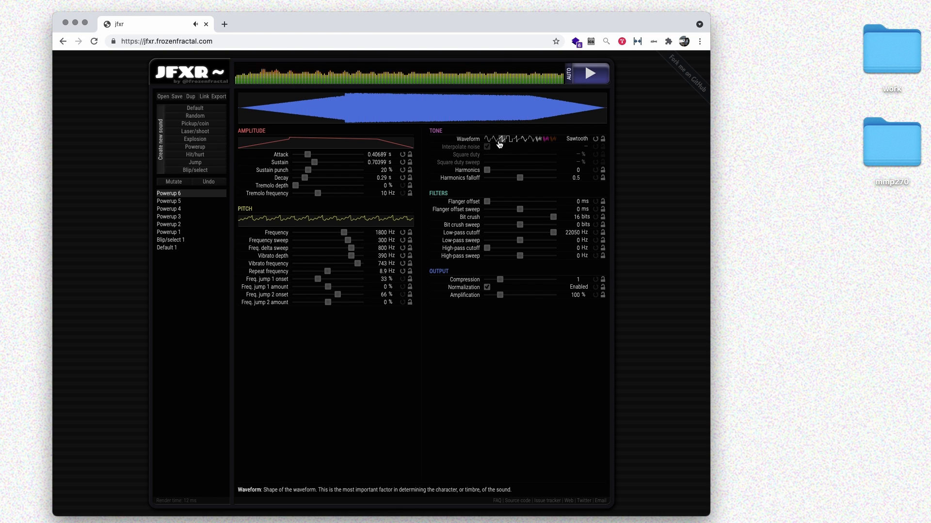
Generate ten more Powerup sounds in a row to explore variations
left_click(195, 147)
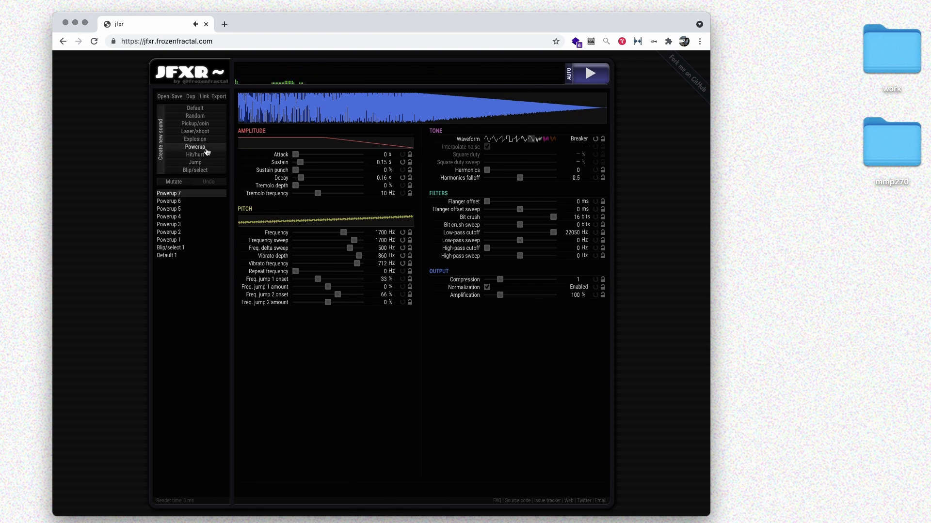
left_click(208, 151)
left_click(211, 150)
left_click(212, 149)
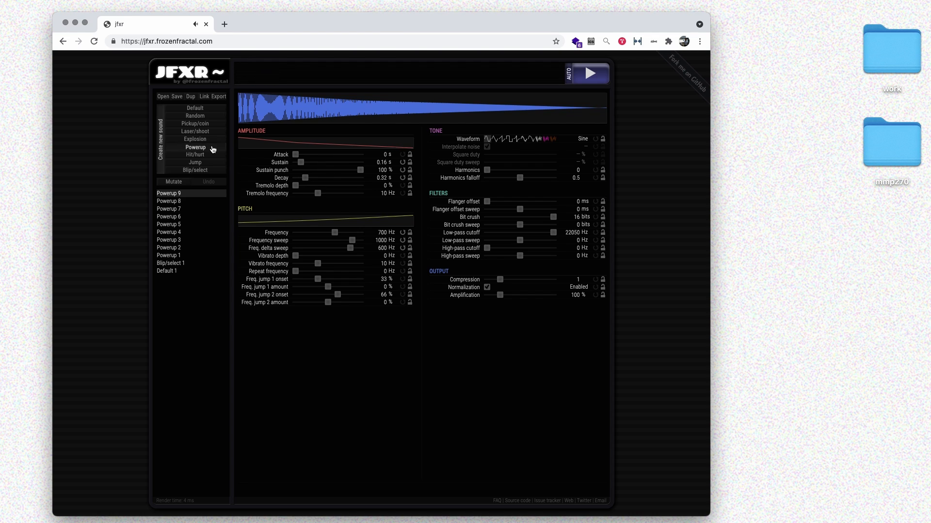
left_click(213, 149)
left_click(213, 149)
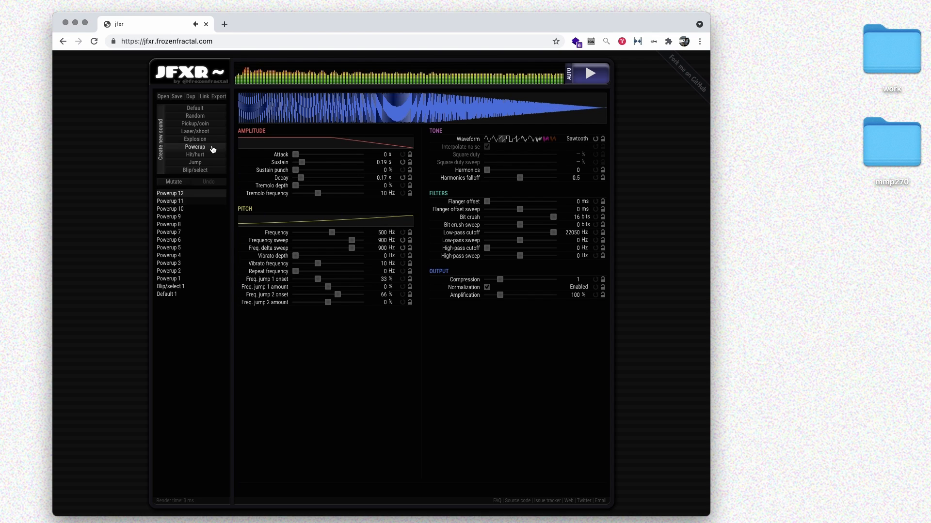
left_click(212, 150)
left_click(214, 151)
left_click(216, 151)
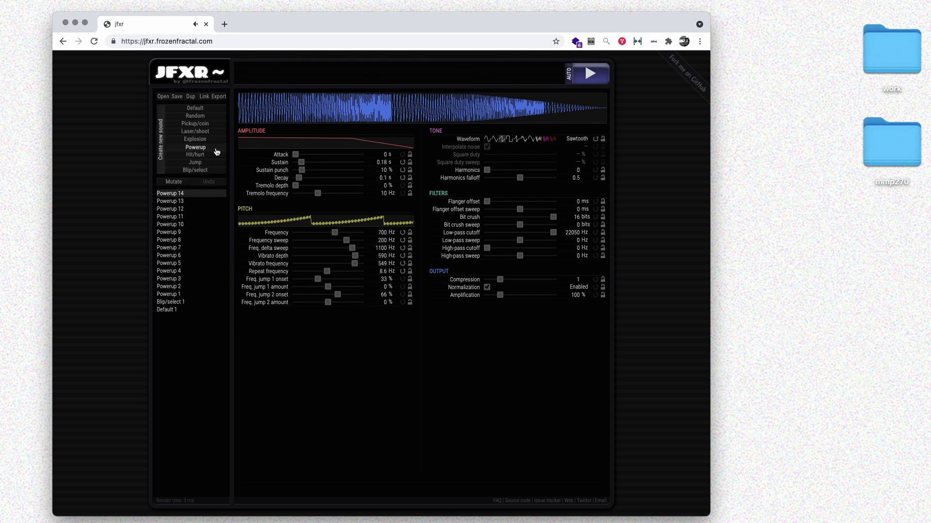
left_click(216, 152)
Generate one Hit/hurt, one Jump and one Blip/select sound
left_click(212, 154)
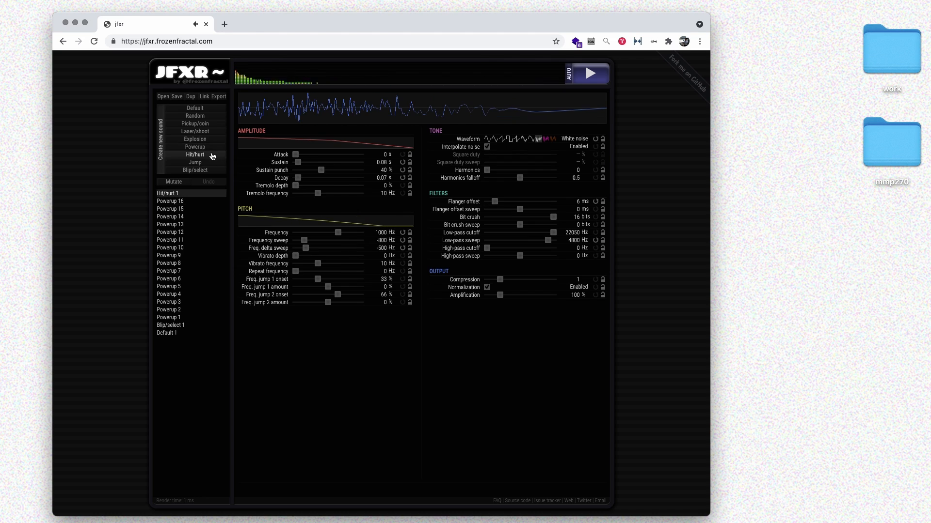
left_click(207, 162)
left_click(208, 171)
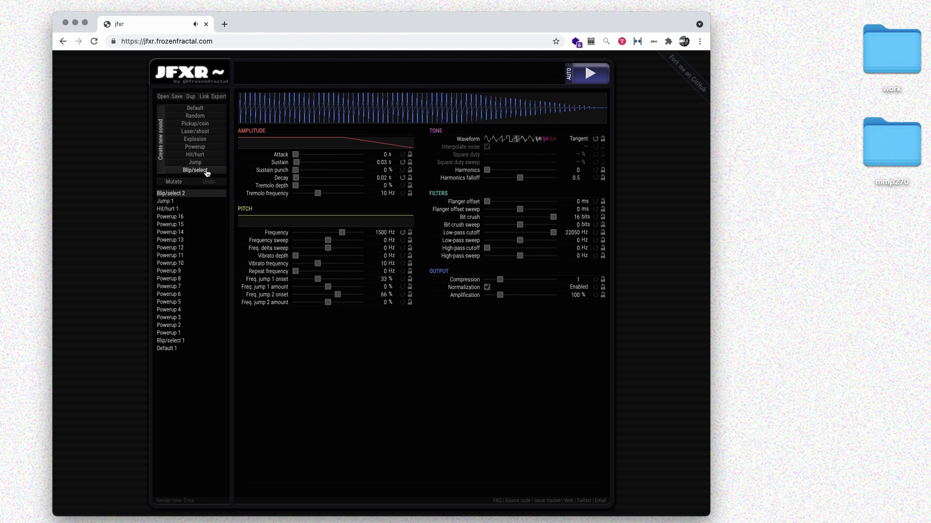
Generate two Random and two Pickup/coin sounds, alternating between the two presets
left_click(210, 117)
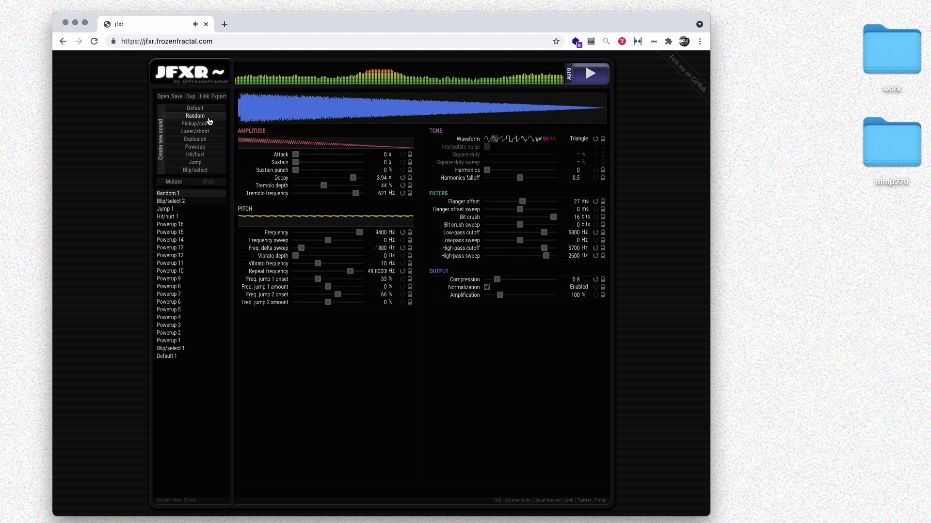
left_click(210, 125)
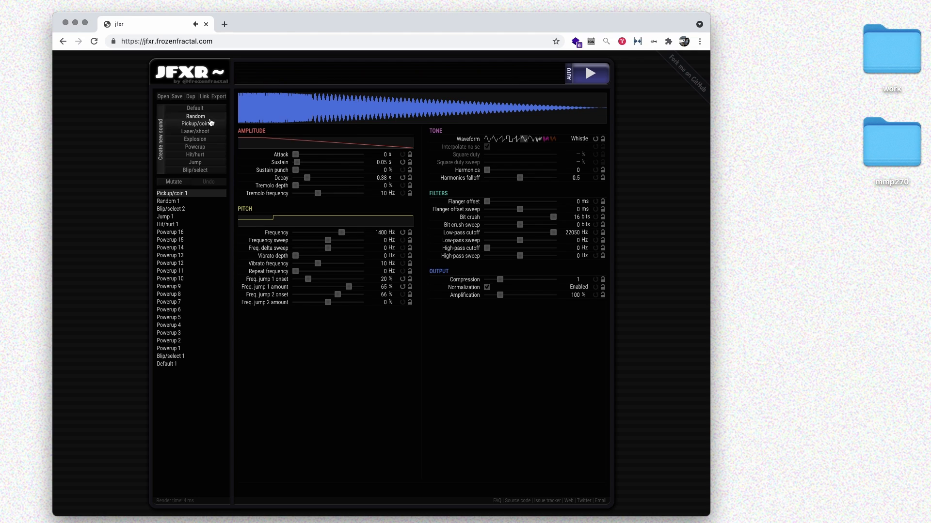
left_click(209, 118)
left_click(210, 124)
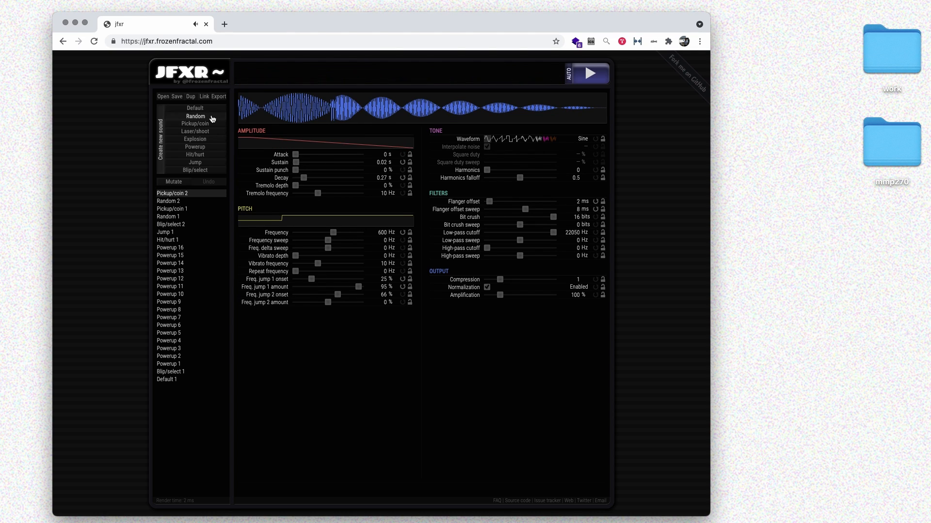
Generate ten more Random sounds in quick succession, ending with Random 12
left_click(211, 117)
left_click(211, 118)
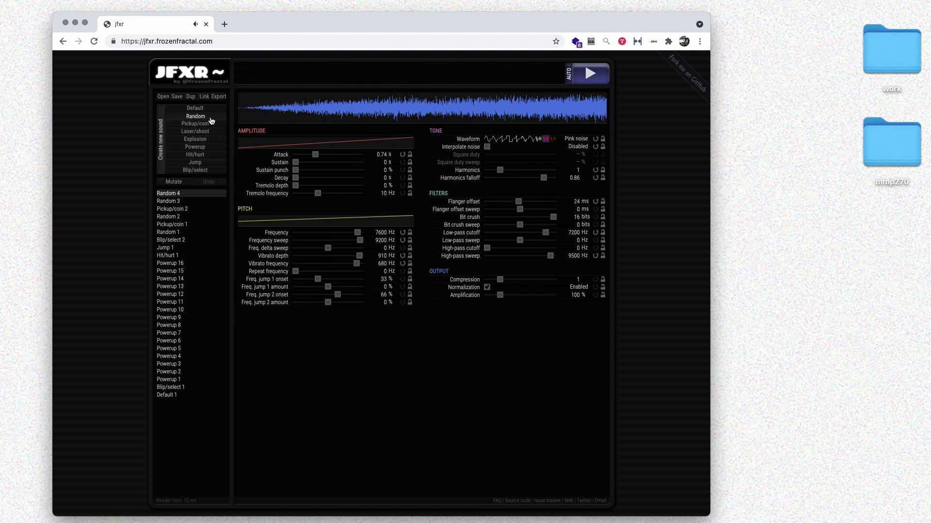
left_click(211, 120)
left_click(211, 119)
left_click(211, 120)
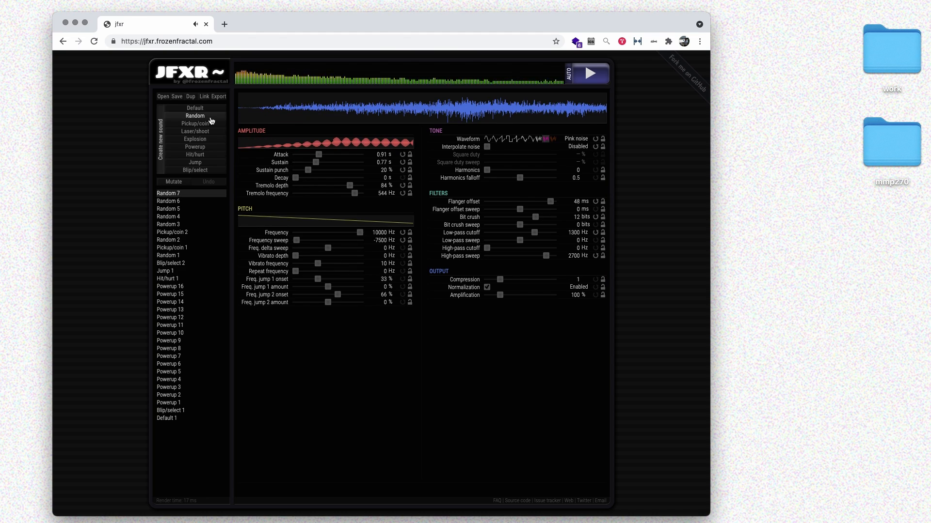
left_click(211, 119)
left_click(211, 119)
left_click(211, 119)
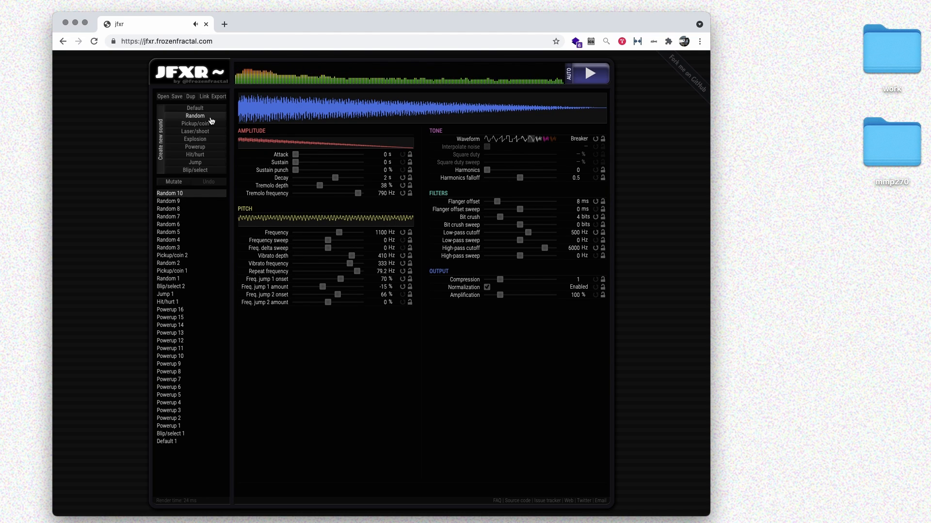
left_click(211, 119)
left_click(212, 120)
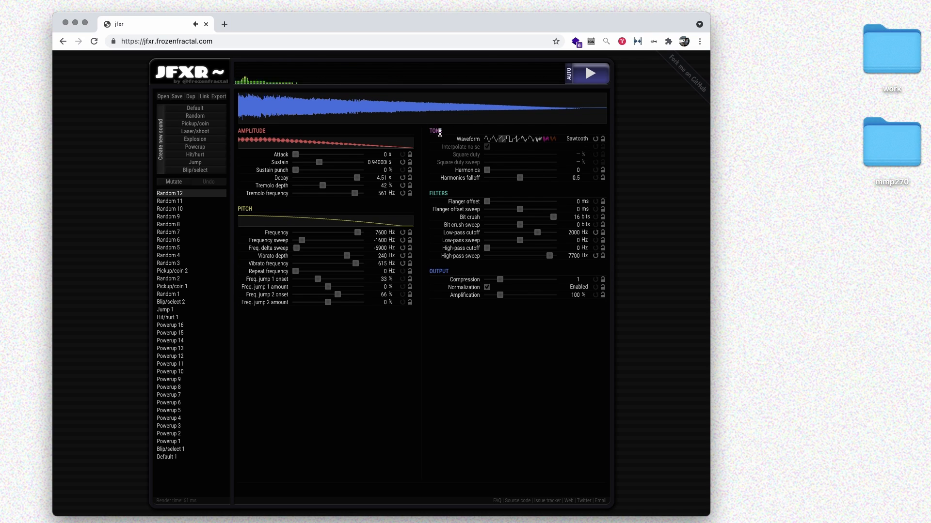
Export the Random 12 sound as a WAV file and switch to Finder
left_click(218, 97)
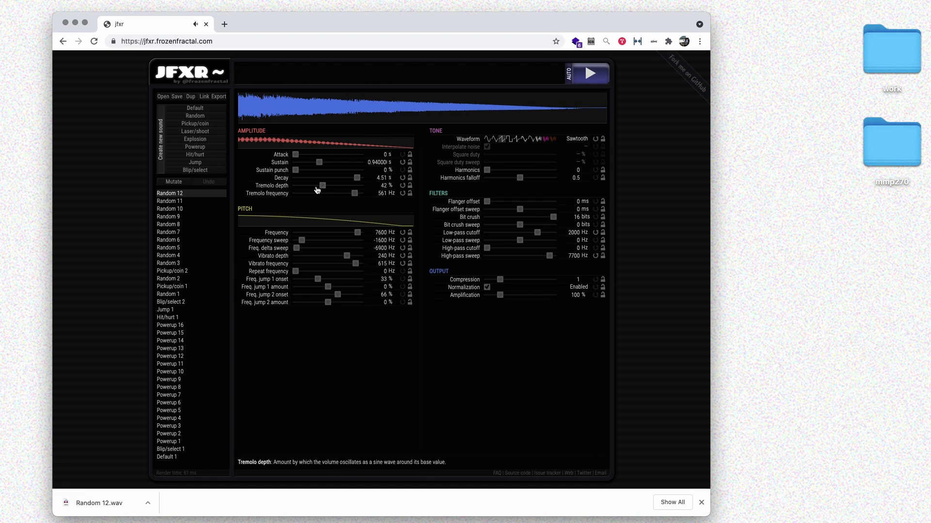
key("super+Tab")
Rename the downloaded Random 12.wav to Win_Game.wav and move it into the Interface_Sounds folder
left_click(355, 69)
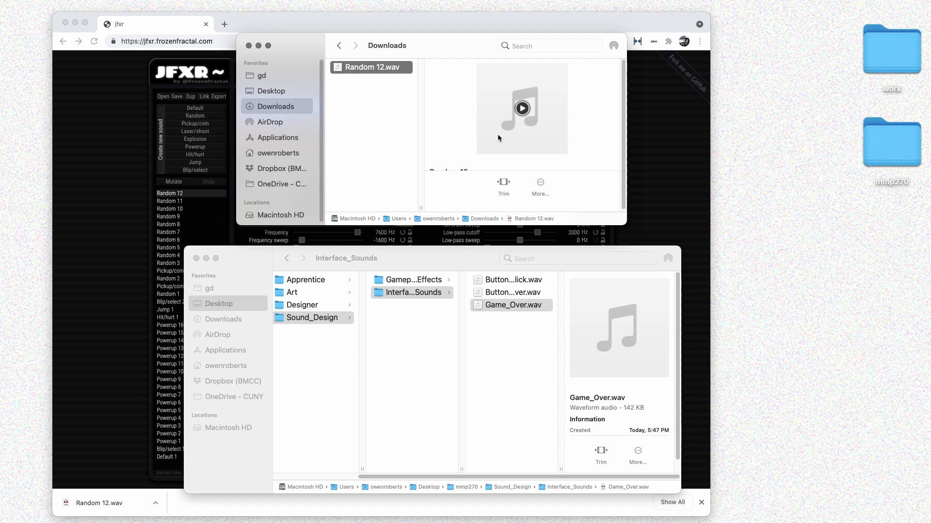
key("Return")
type("Wing")
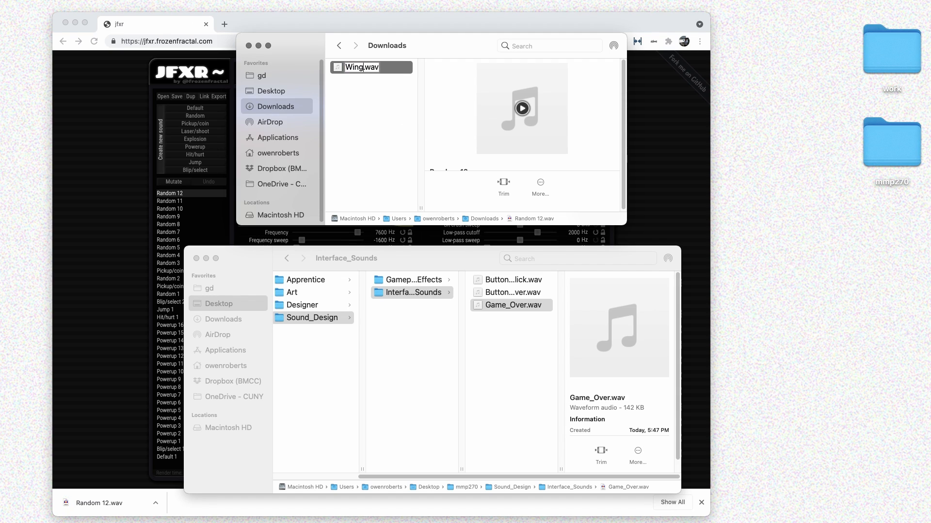
key("BackSpace")
type("_Game")
key("Return")
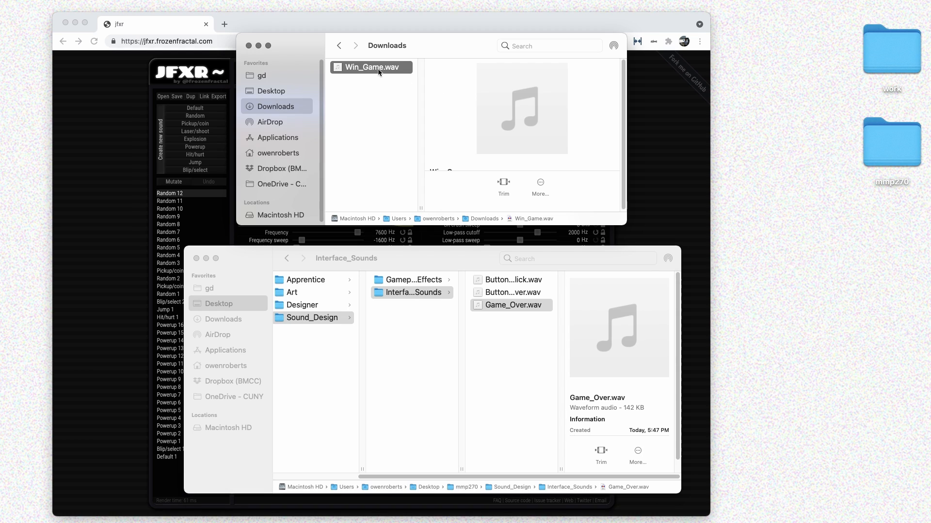
left_click_drag(376, 69, 551, 378)
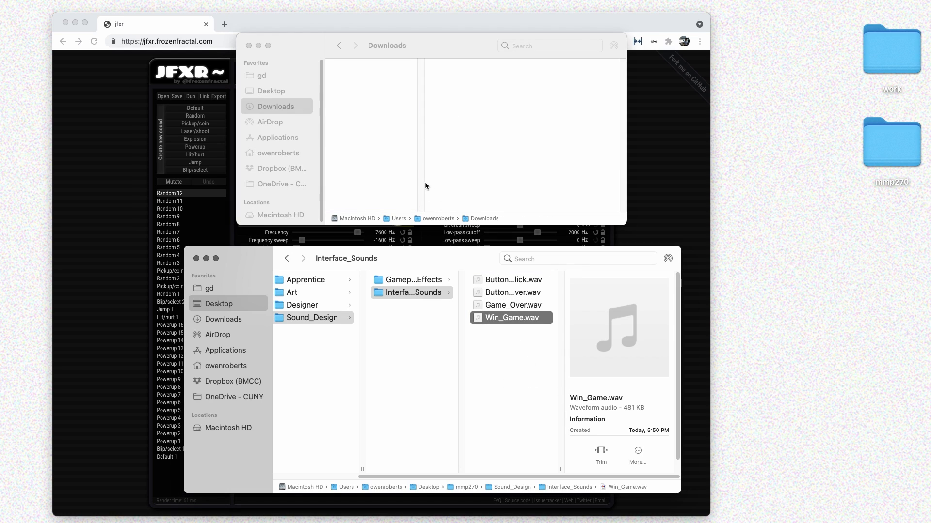
left_click(416, 168)
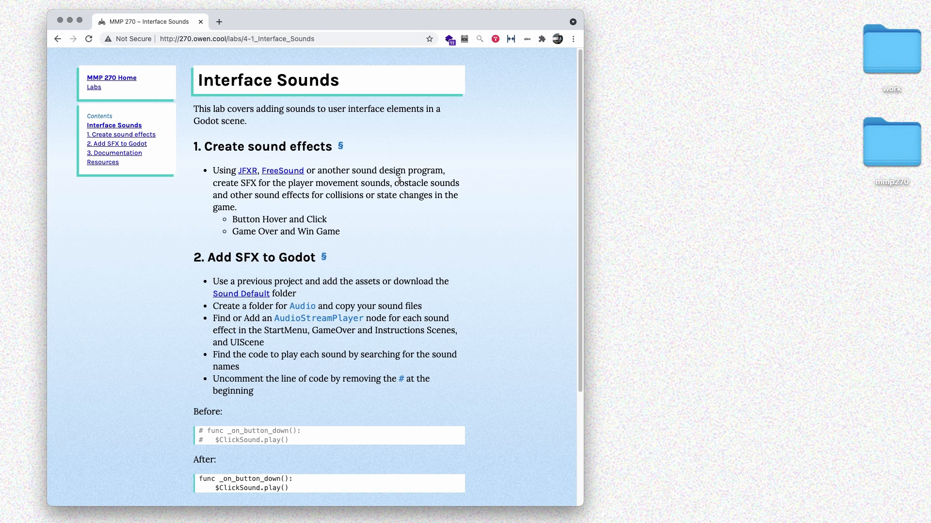
Download the Sound Default folder linked in the Add SFX to Godot section of the lab page
left_click_drag(214, 282, 457, 286)
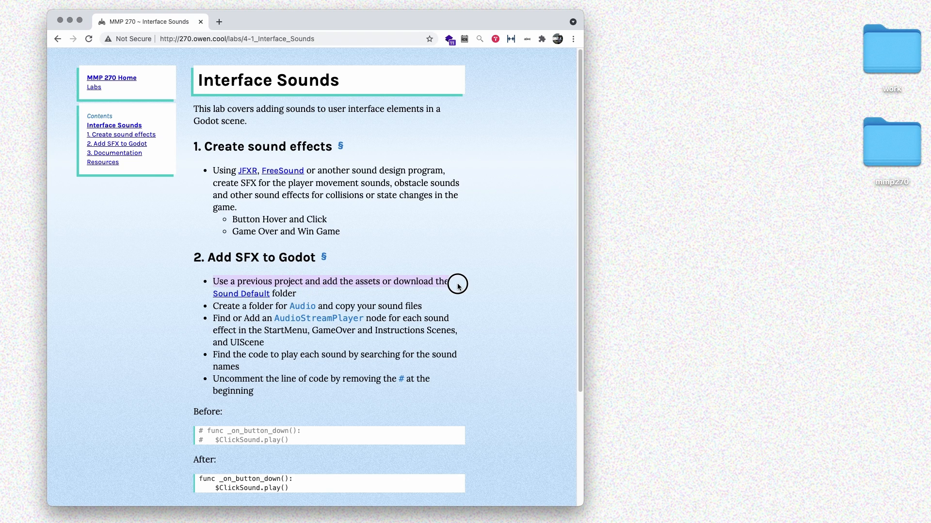
left_click(337, 279)
left_click(244, 294)
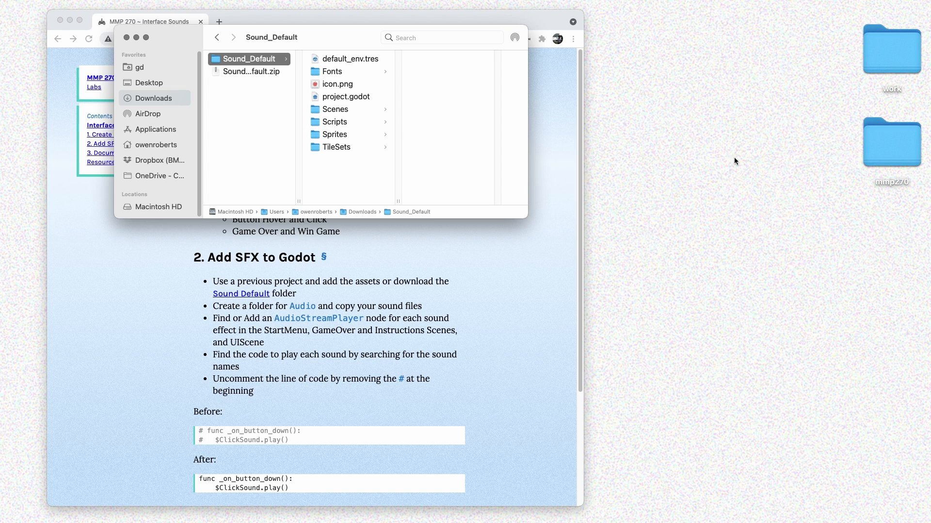
Open the mmp270 folder from the desktop and move the downloaded Sound_Default folder into its Sound_Design folder
double_click(868, 156)
key("super+3")
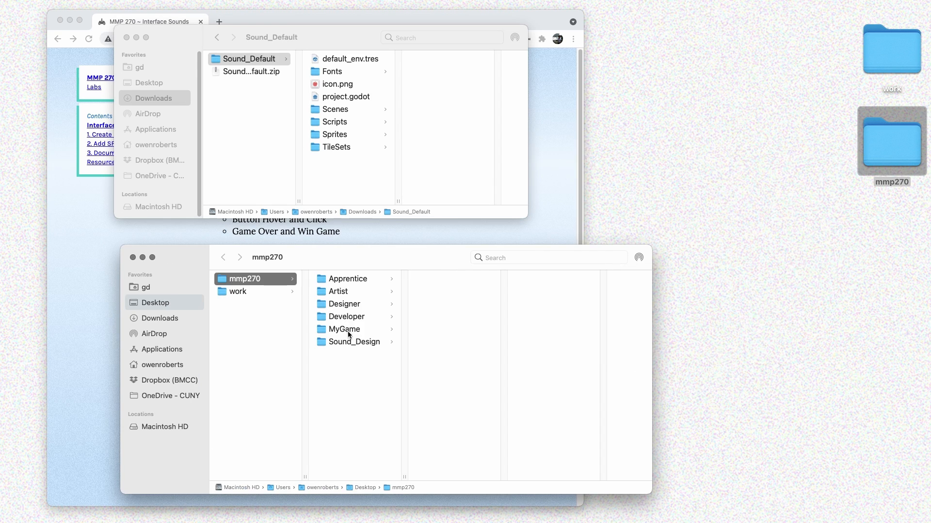
left_click(359, 343)
left_click(360, 330)
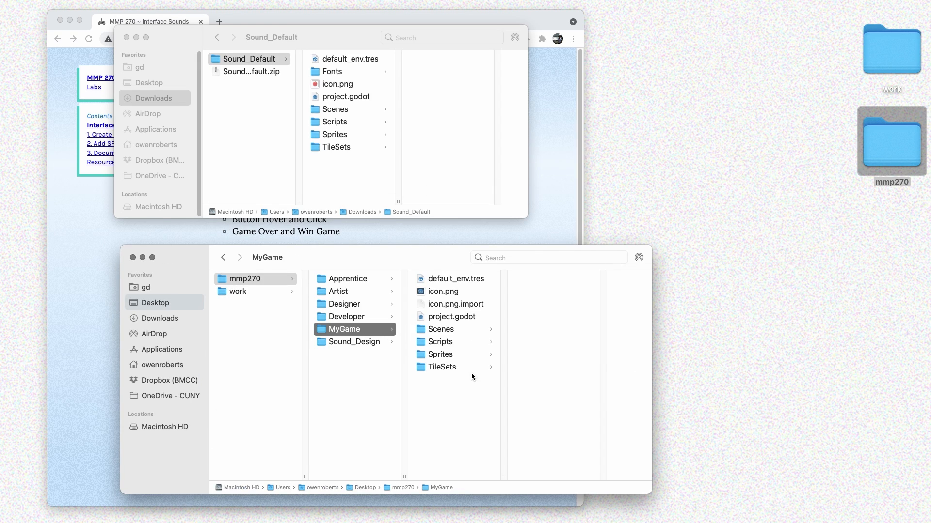
left_click(330, 372)
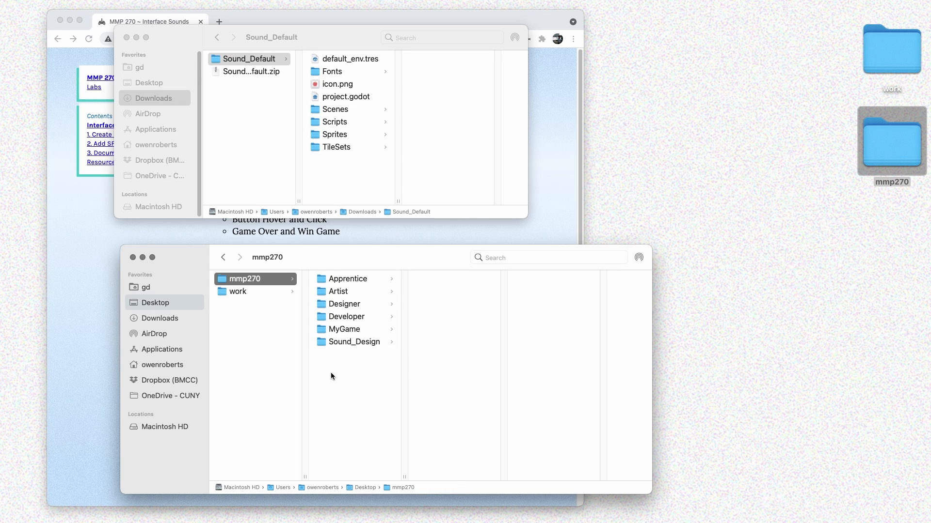
left_click(360, 344)
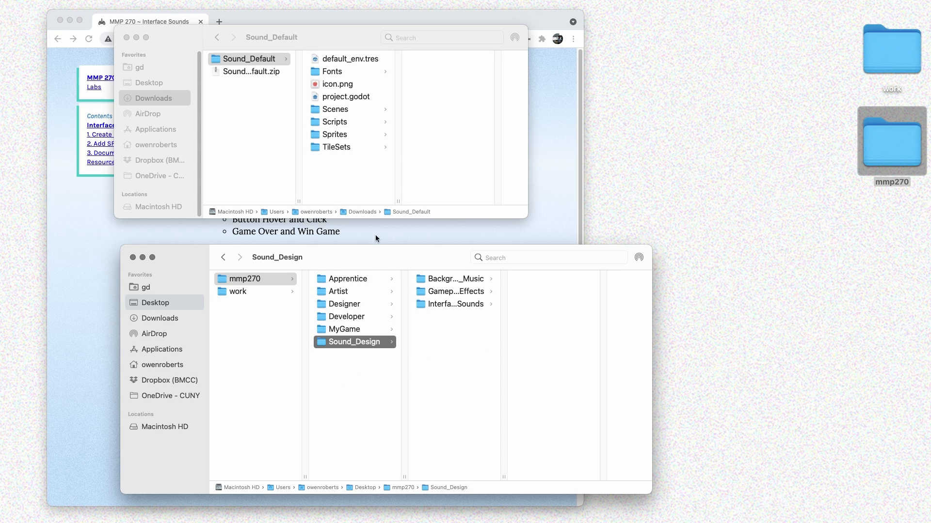
left_click_drag(248, 58, 446, 359)
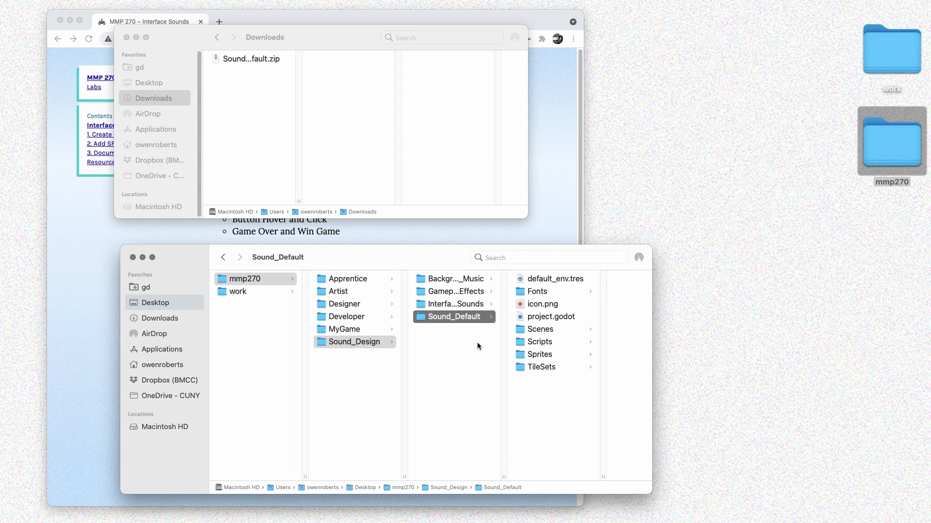
Copy the Interface_Sounds folder into Sound_Default and rename the copy Audio
left_click(451, 304)
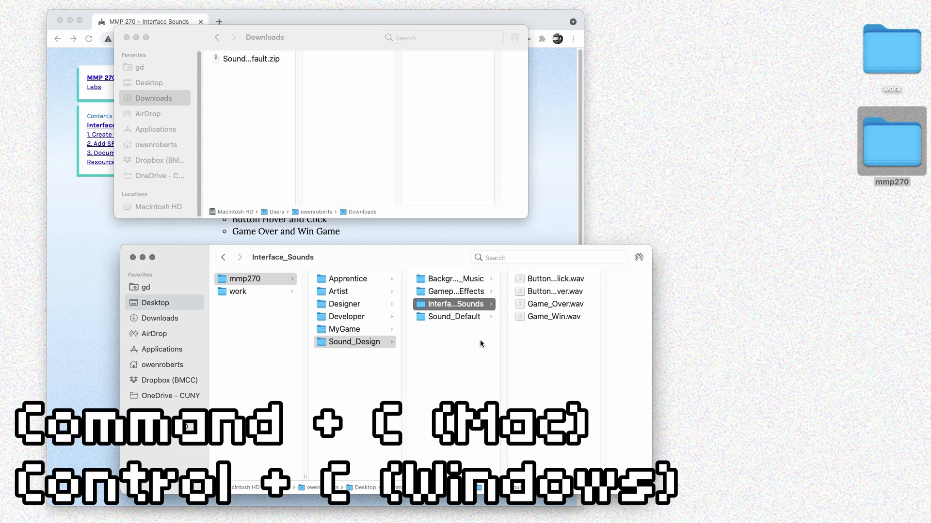
left_click(464, 317)
key("super+v")
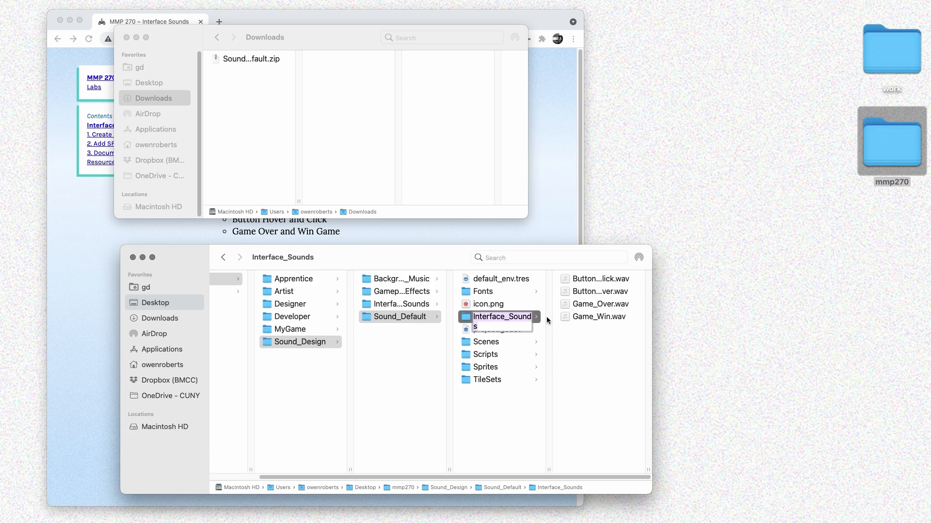
key("Return")
type("Audio")
key("Return")
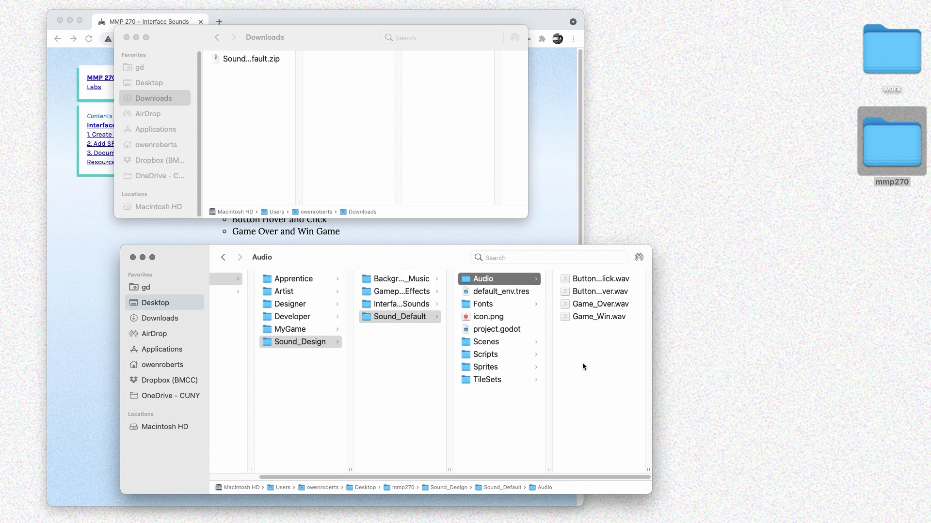
Open the project.godot file of Sound_Default in Godot
left_click(491, 329)
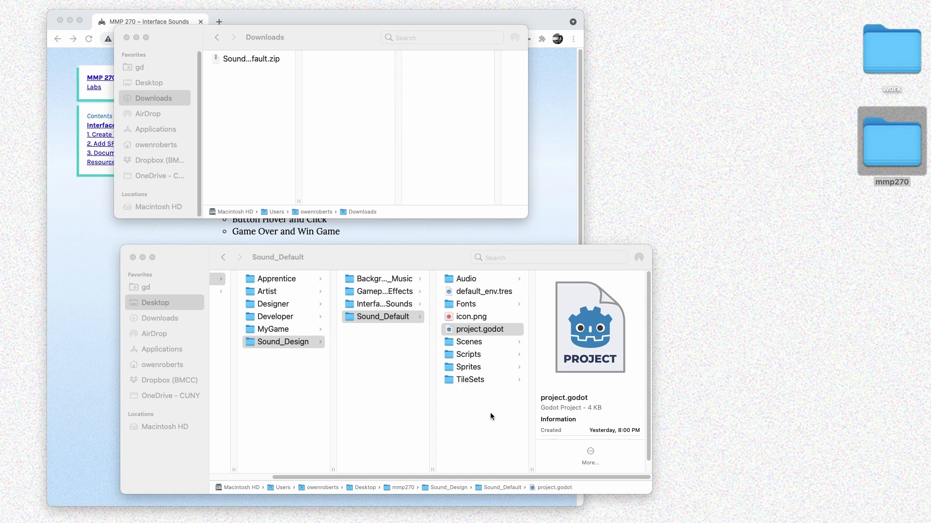
key("super+o")
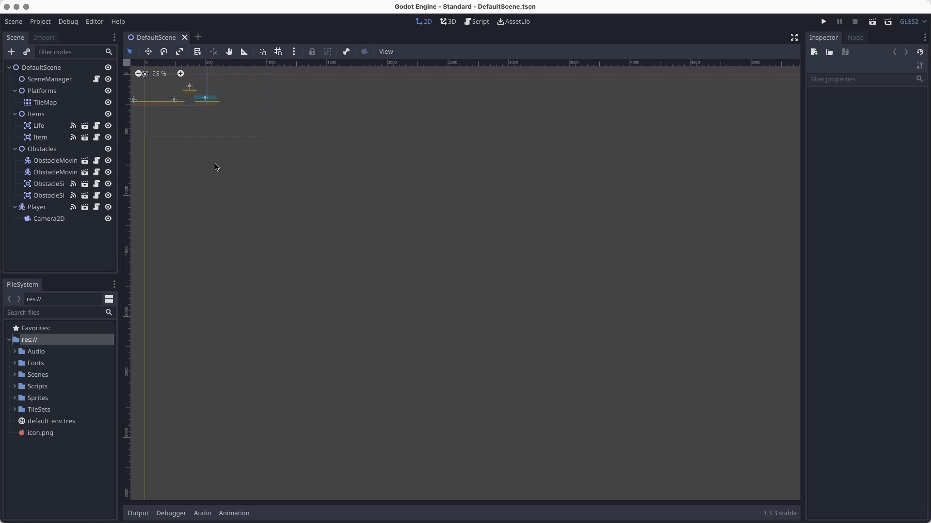
left_click_drag(215, 164, 401, 334)
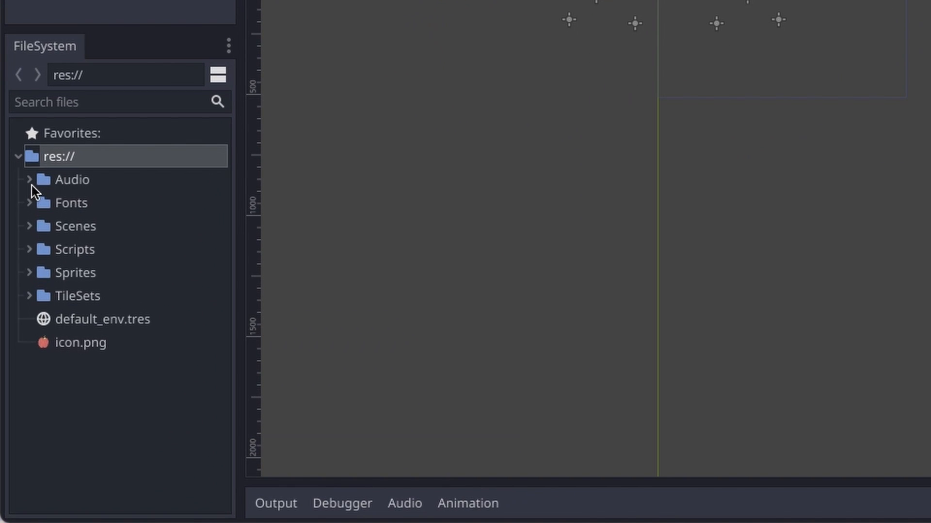
Review the import settings of the four WAV files in the project's Audio folder
left_click(29, 180)
left_click(77, 204)
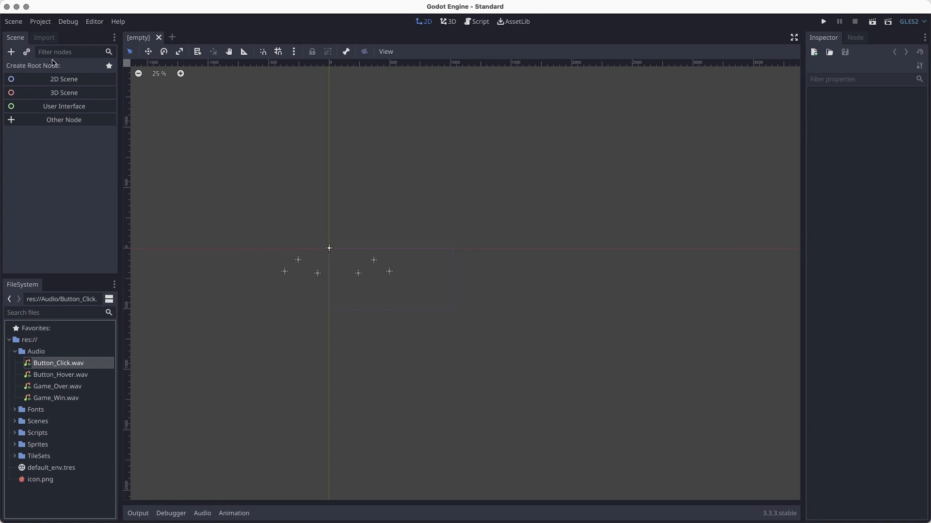
left_click(44, 39)
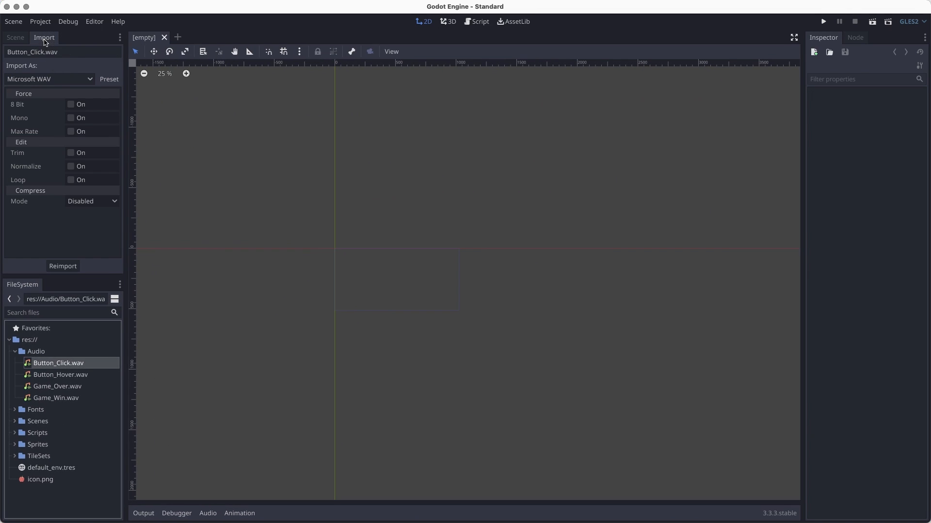
left_click(60, 375)
left_click(53, 388)
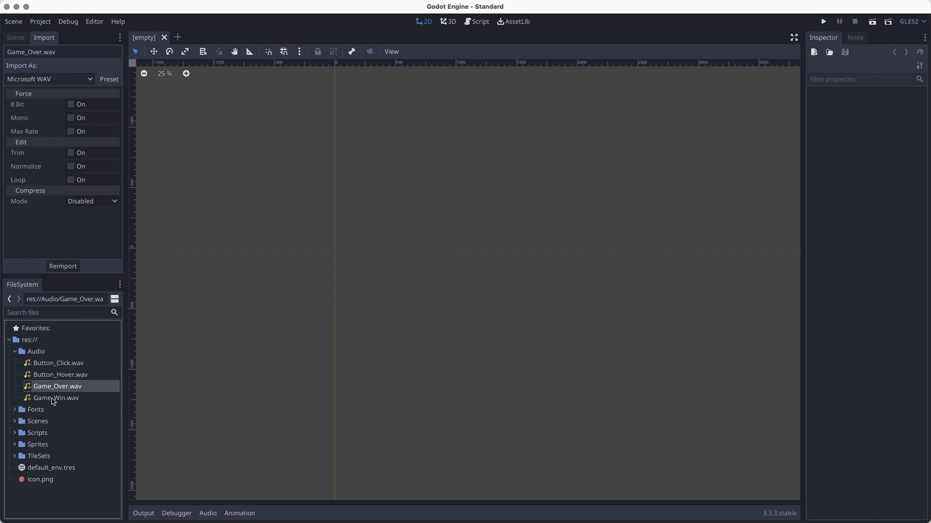
left_click(53, 399)
left_click(15, 351)
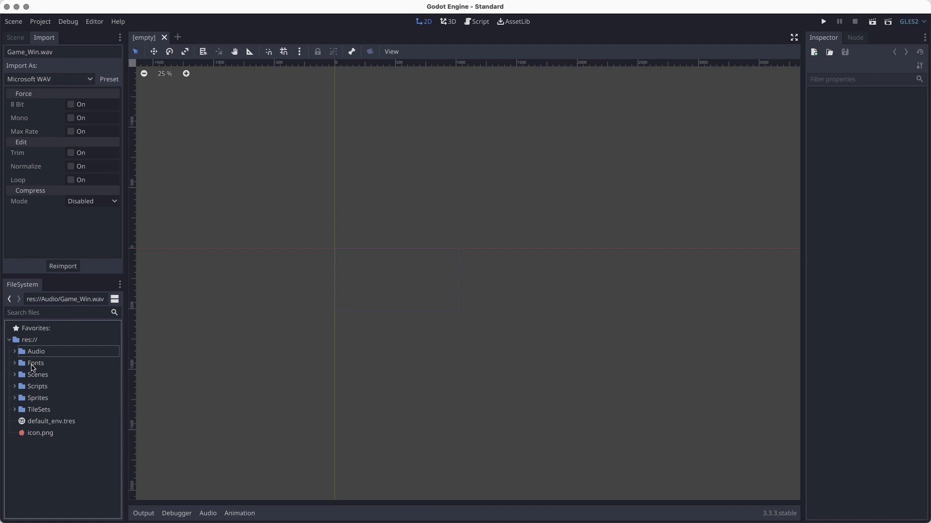
Open the StartMenu.tscn scene from the project's Scenes folder
left_click(15, 38)
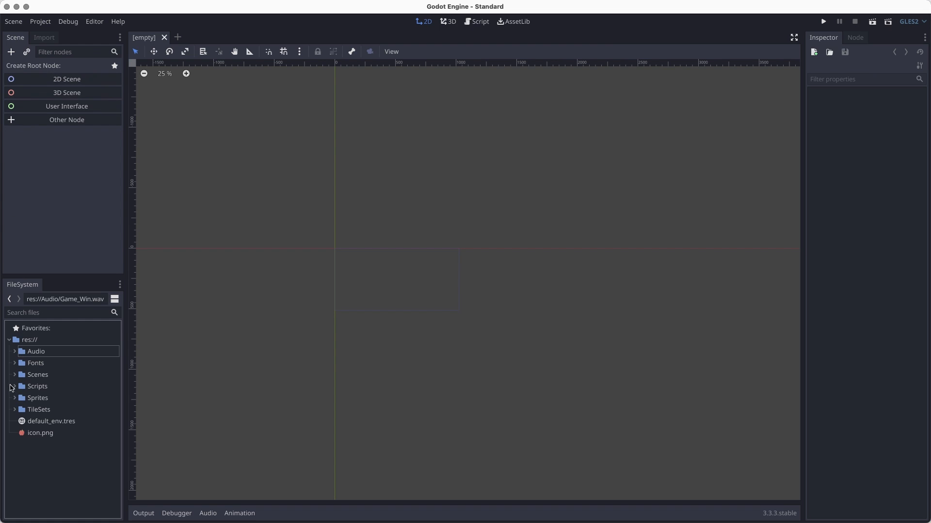
left_click(13, 377)
scroll(48, 398, "down", 3)
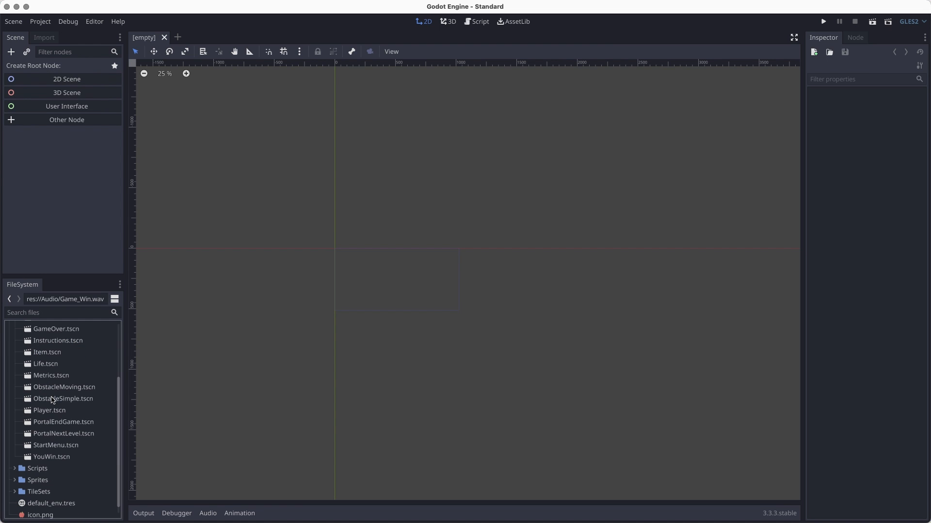
double_click(57, 447)
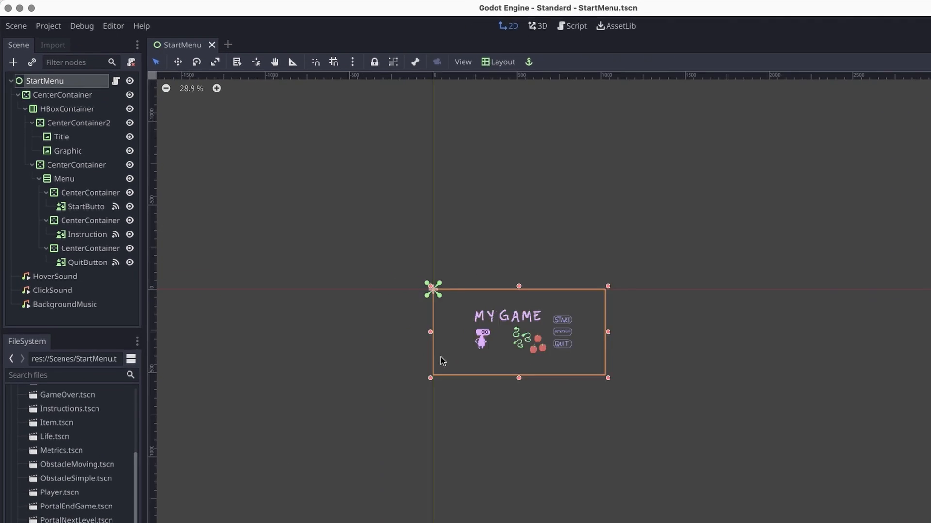
scroll(576, 318, "right", 5)
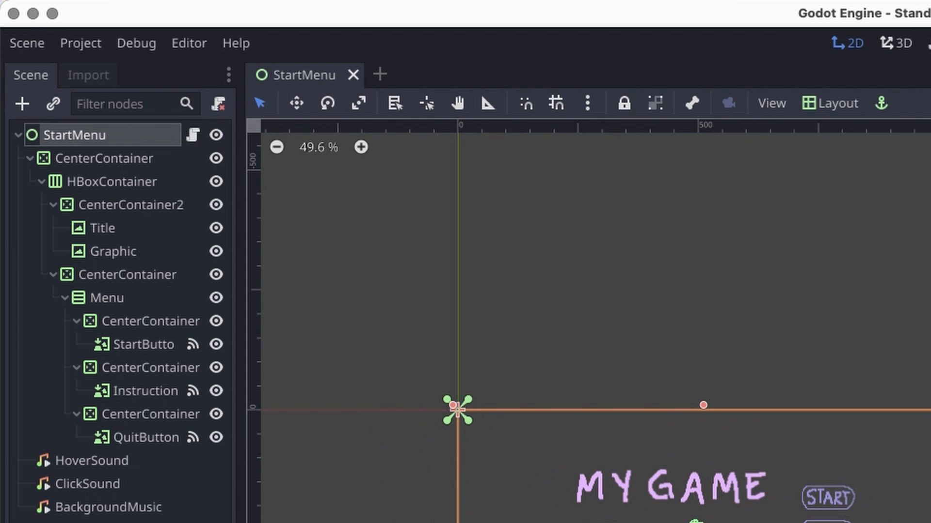
scroll(576, 318, "up", 3)
scroll(515, 461, "up", 1)
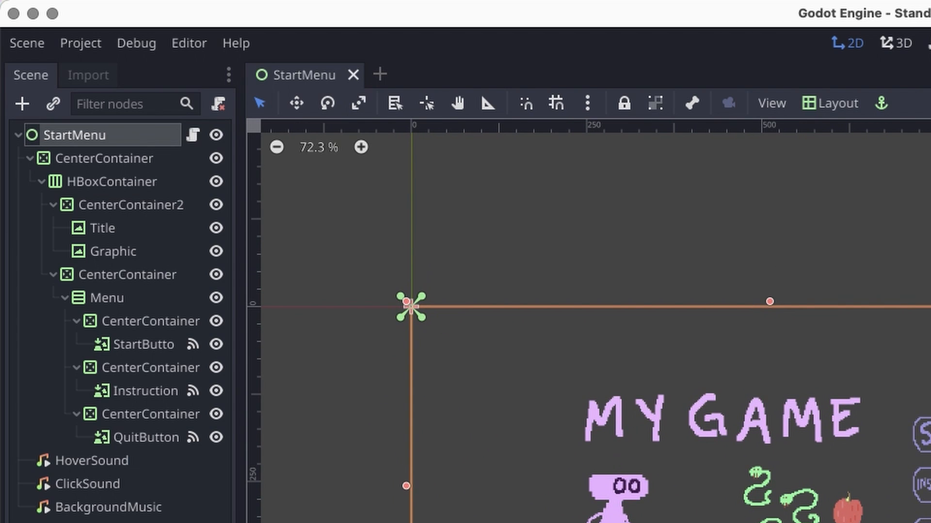
Inspect the properties of the HoverSound and ClickSound nodes and the signals of the StartButton node
left_click(95, 462)
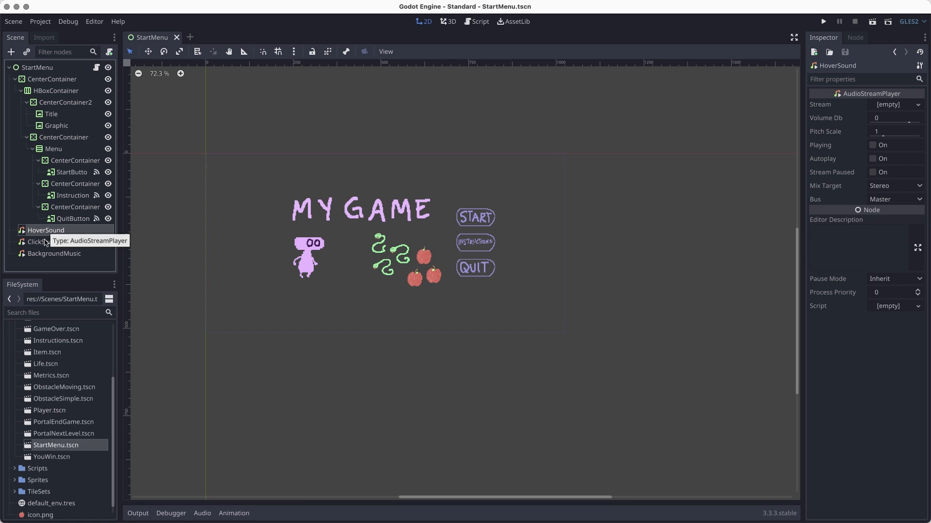
left_click(45, 242)
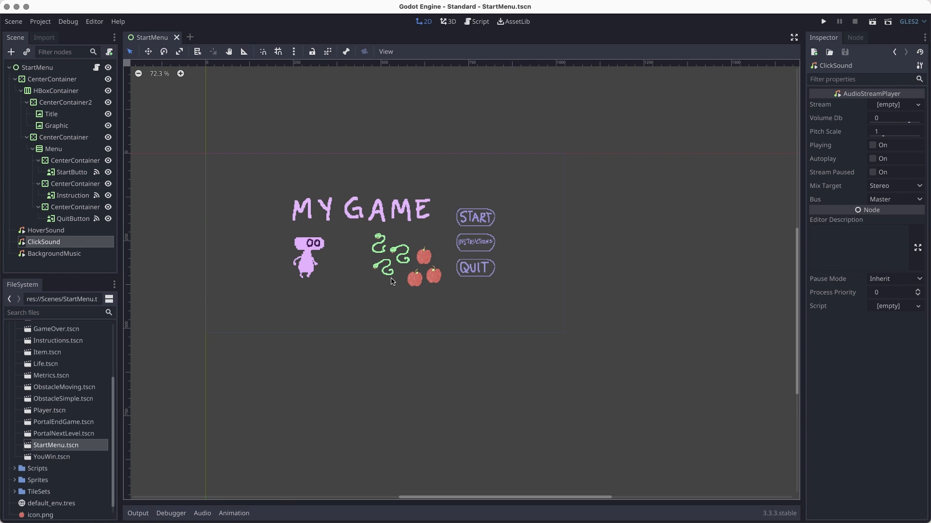
left_click(71, 174)
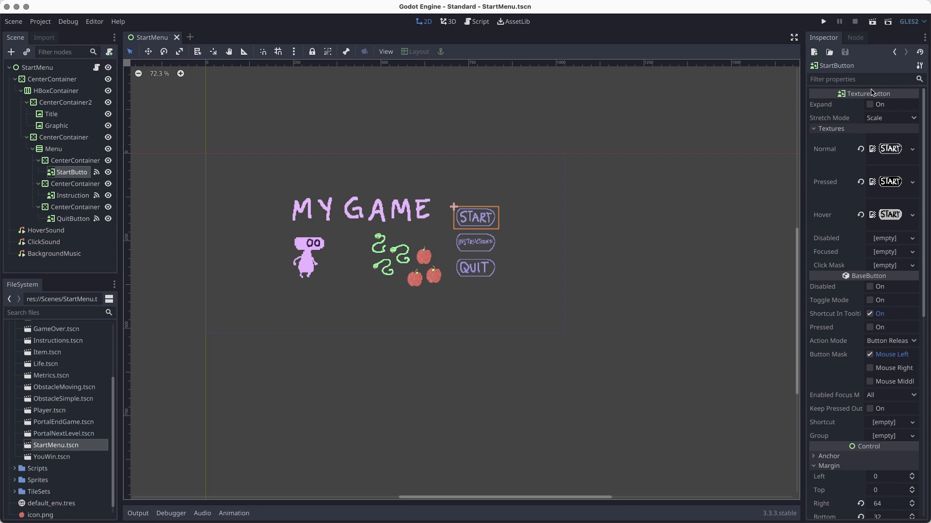
left_click(855, 37)
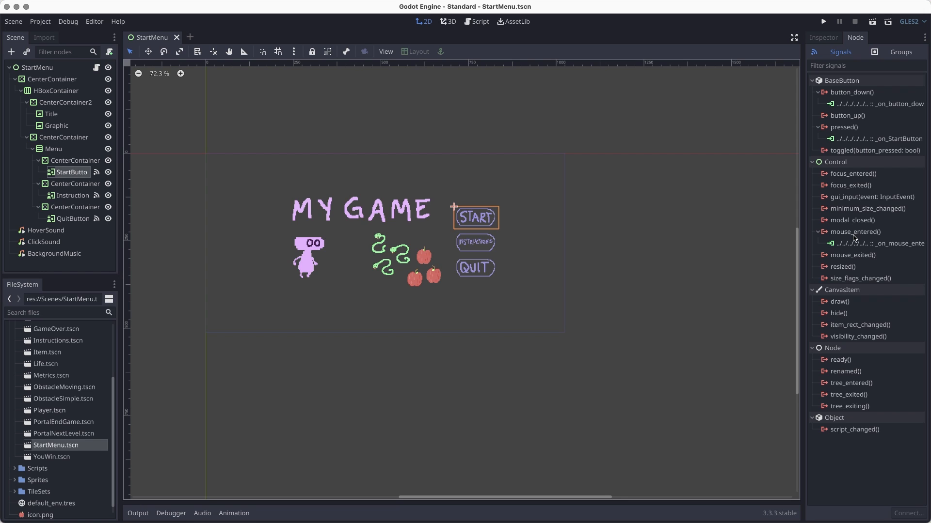
Open the StartMenu node's script and uncomment the _on_button_down function with its $ClickSound.play() line
left_click(97, 68)
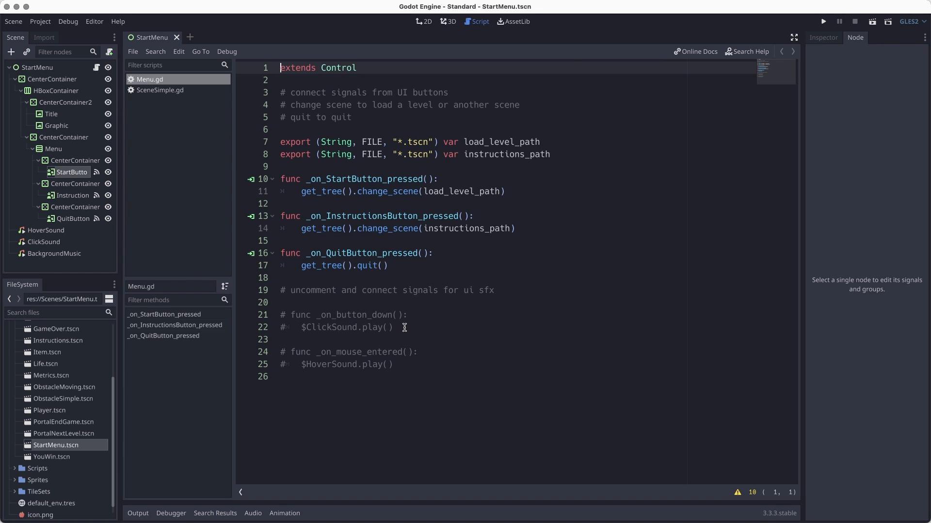
left_click(290, 317)
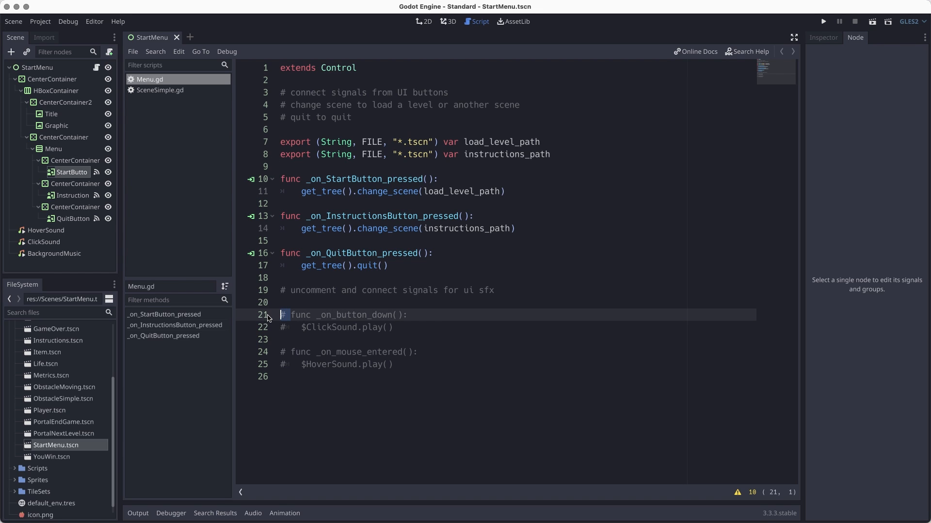
key("BackSpace")
key("BackSpace")
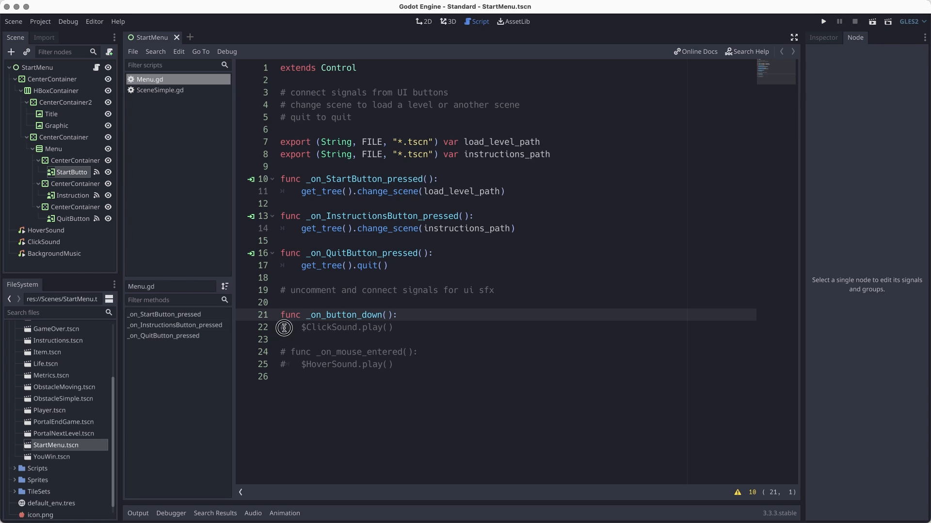
left_click(285, 328)
key("BackSpace")
Uncomment the _on_mouse_entered function and its $HoverSound.play() line in Menu.gd
left_click(284, 353)
key("BackSpace")
left_click(285, 365)
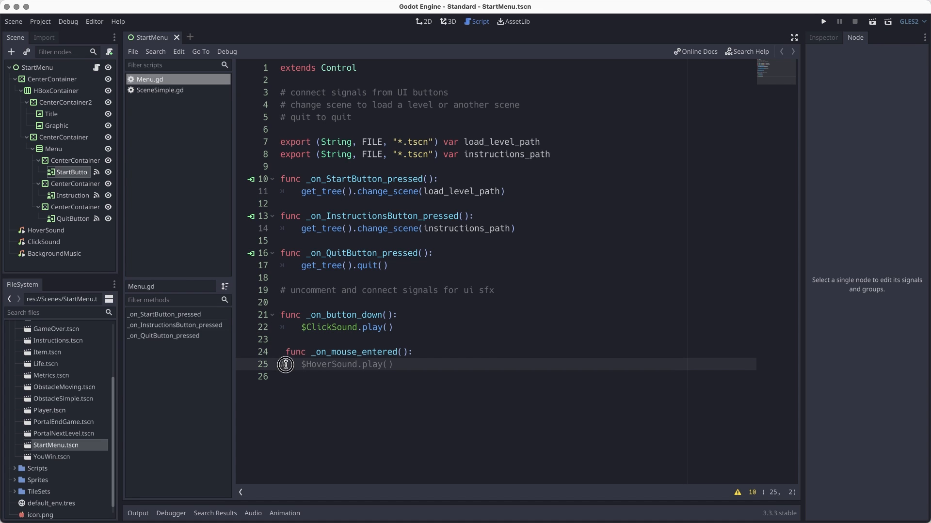
key("BackSpace")
left_click(284, 351)
key("BackSpace")
left_click(332, 316)
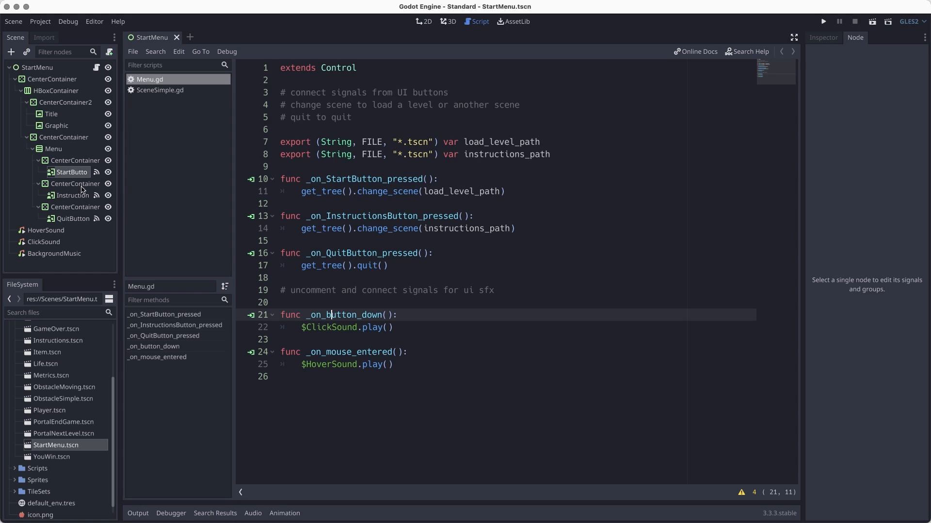
Inspect the button_down and mouse_entered signal connections of the start, instructions and quit buttons and the script functions they call
left_click(72, 173)
double_click(843, 105)
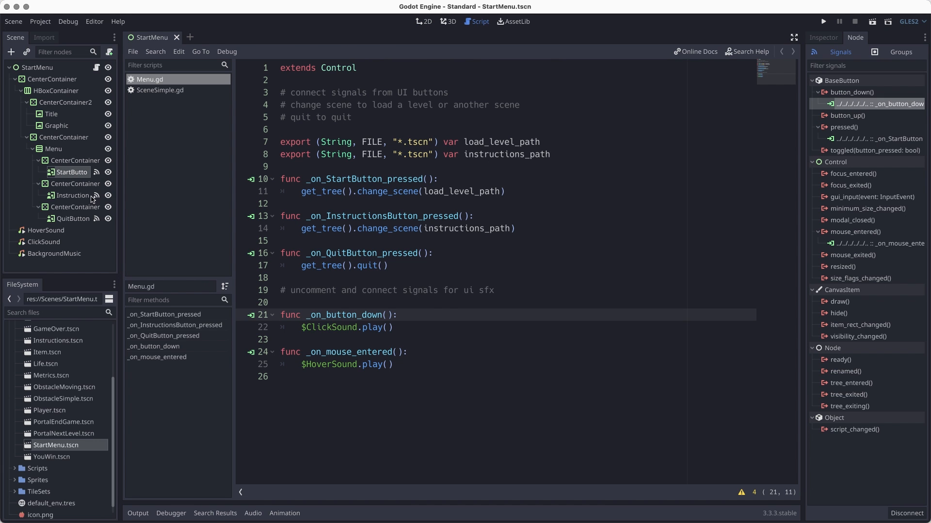
left_click(75, 175)
left_click(86, 197)
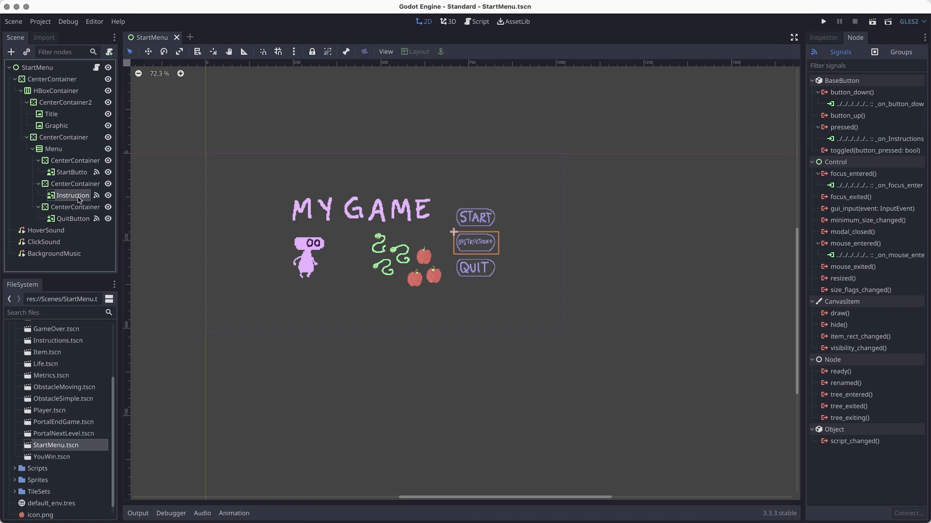
double_click(853, 257)
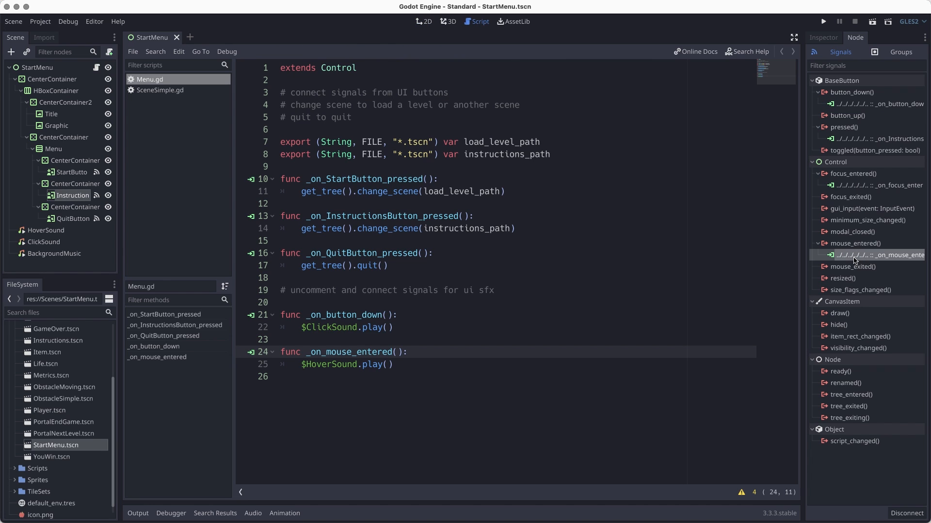
double_click(69, 219)
double_click(873, 258)
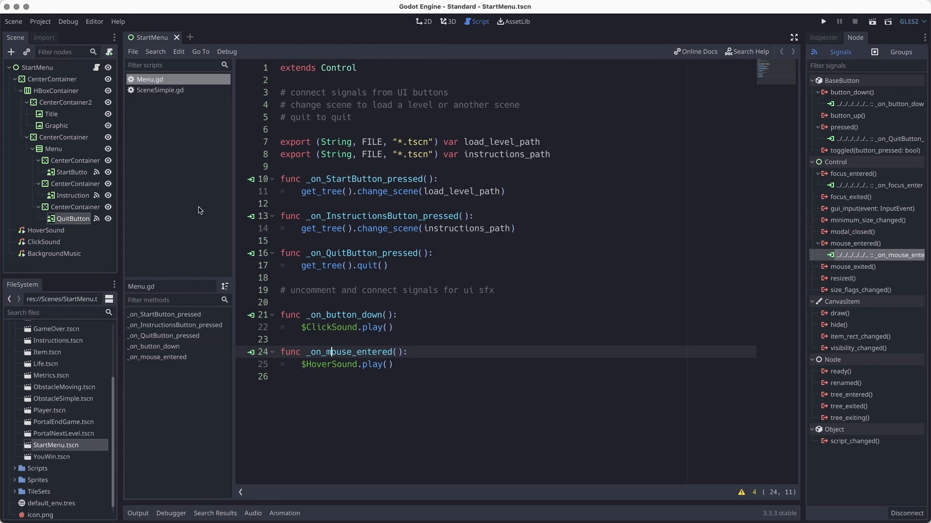
left_click(61, 220)
left_click(76, 209)
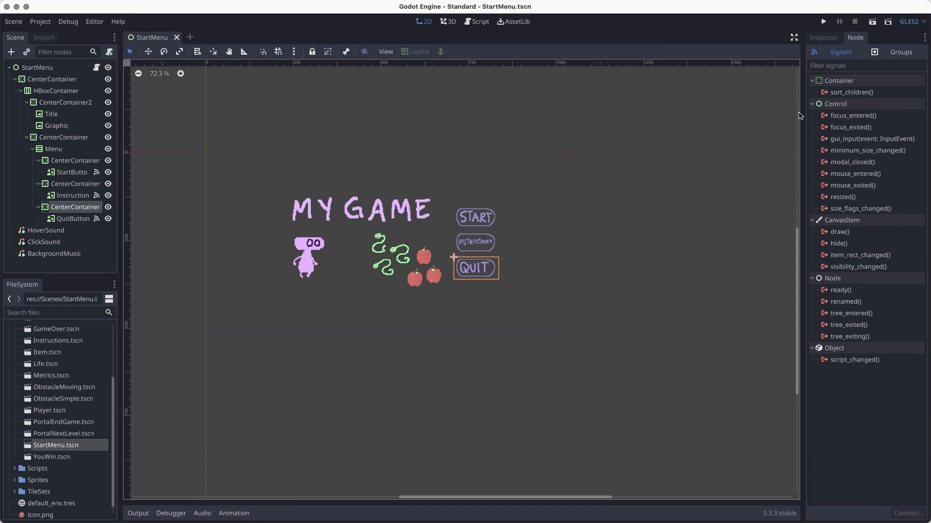
Load Button_Hover.wav from the Audio folder as the stream of the StartMenu scene's HoverSound node
left_click(824, 38)
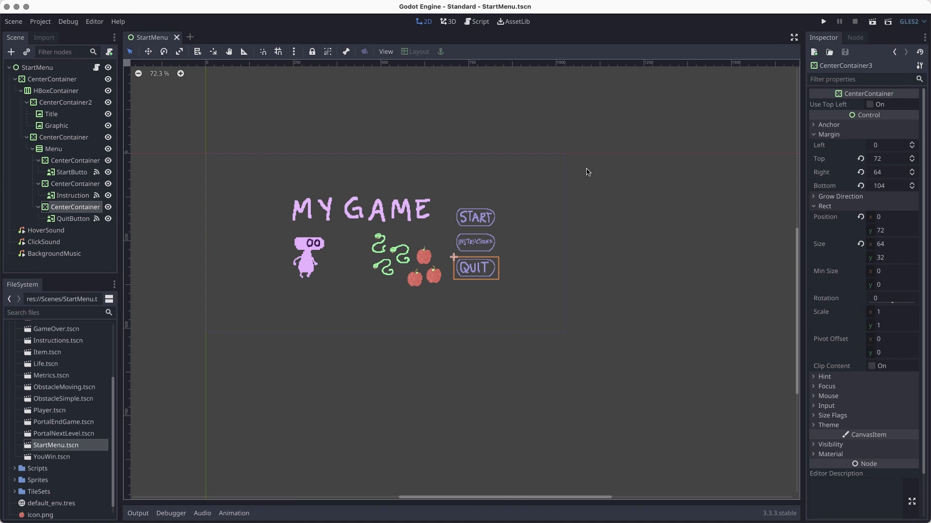
left_click(60, 231)
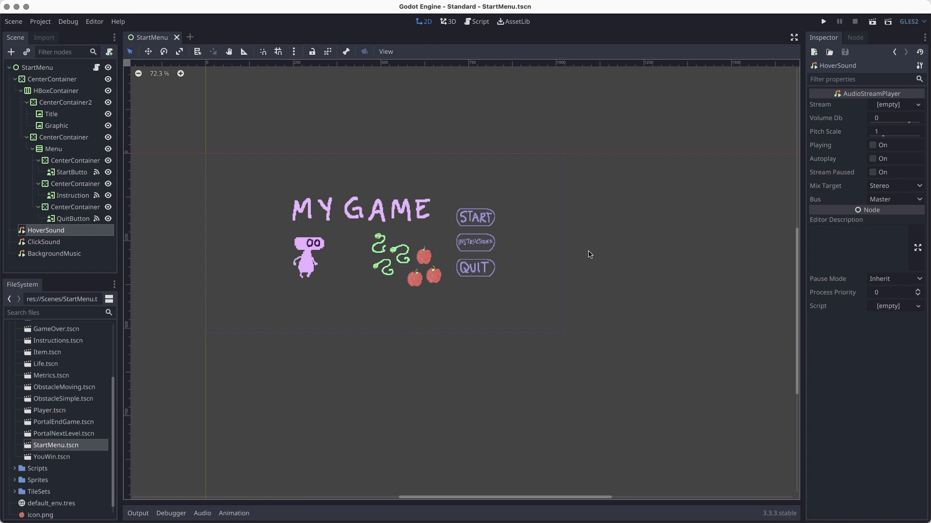
left_click(900, 107)
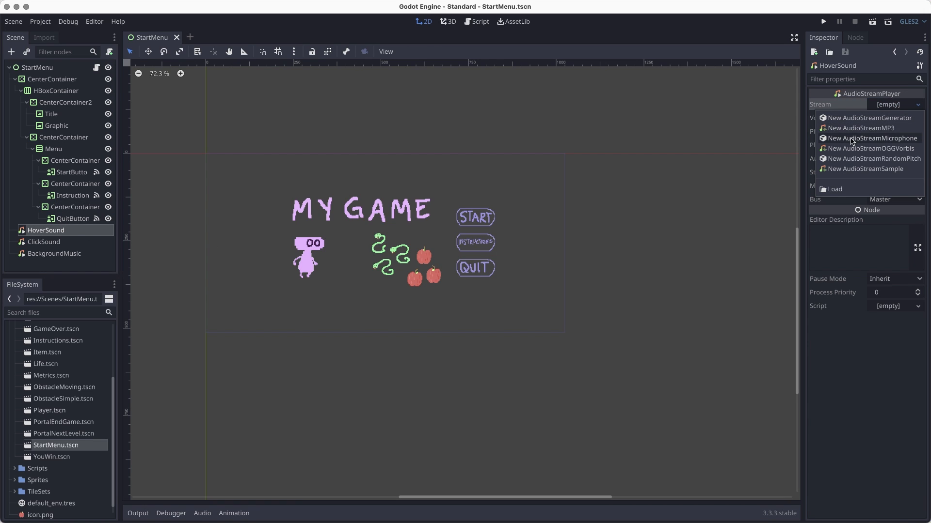
left_click(836, 189)
double_click(236, 138)
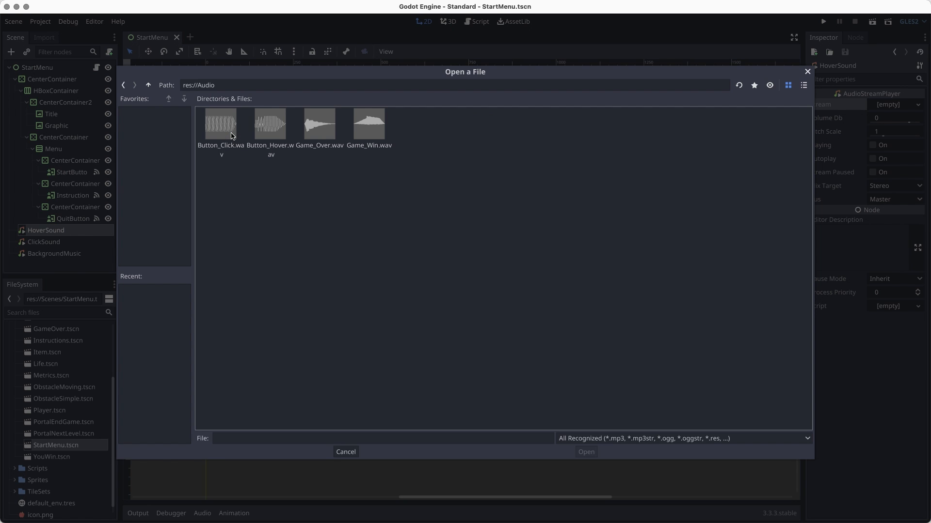
left_click(270, 126)
left_click(586, 452)
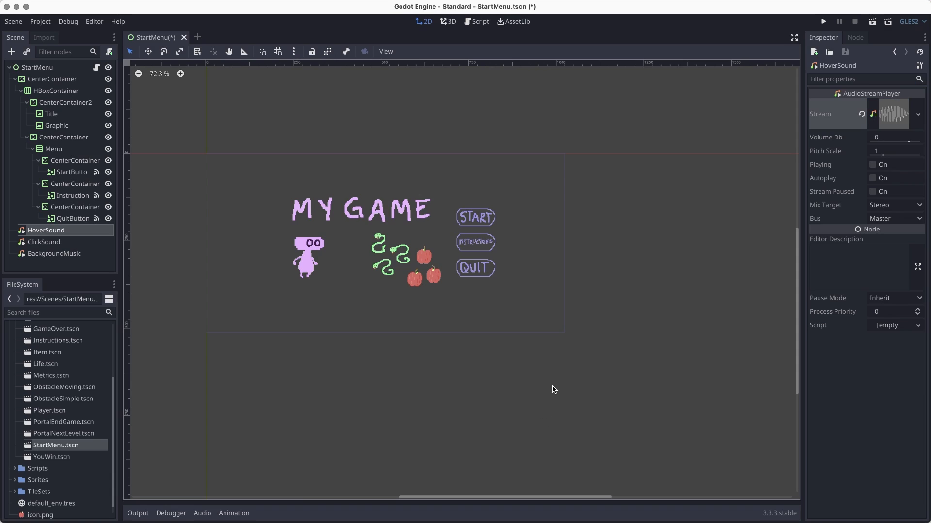
Load Button_Click.wav as the stream of the StartMenu scene's ClickSound node and run the scene to test its buttons
left_click(61, 247)
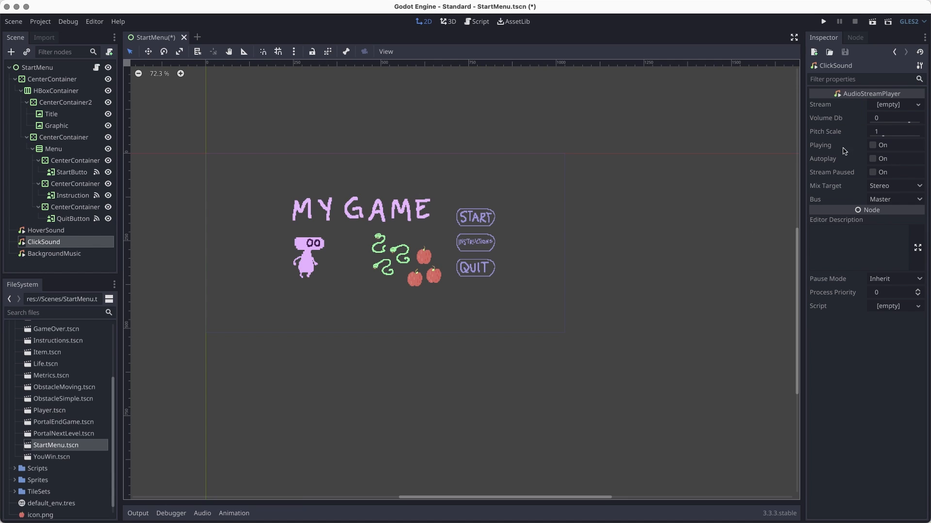
left_click(889, 104)
left_click(826, 189)
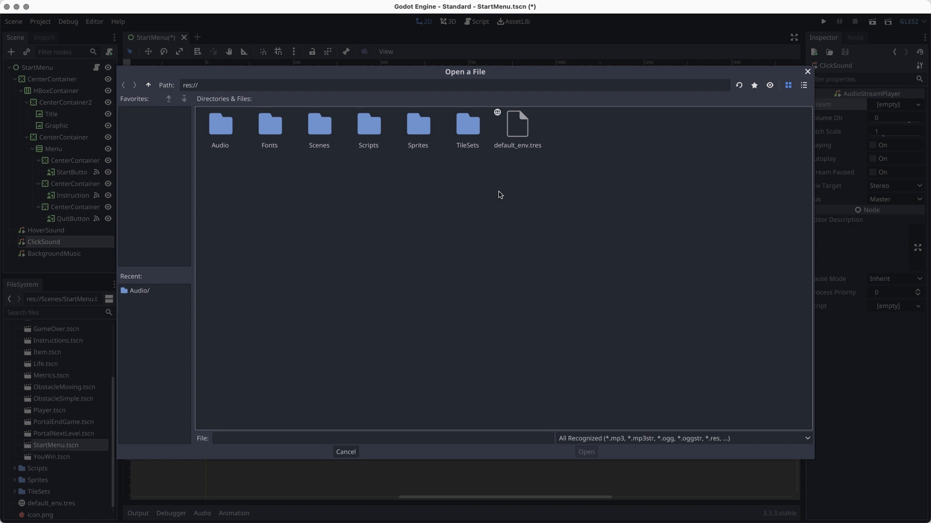
double_click(213, 133)
left_click(222, 130)
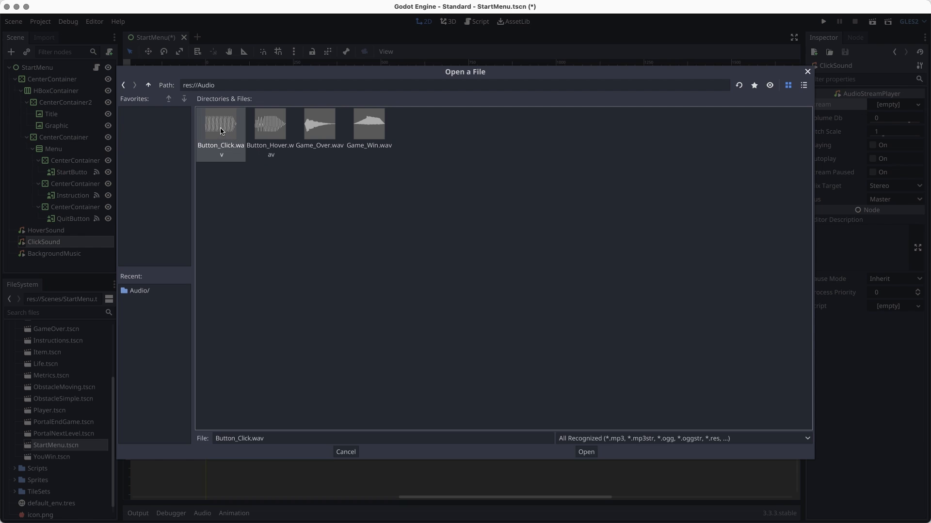
left_click(584, 453)
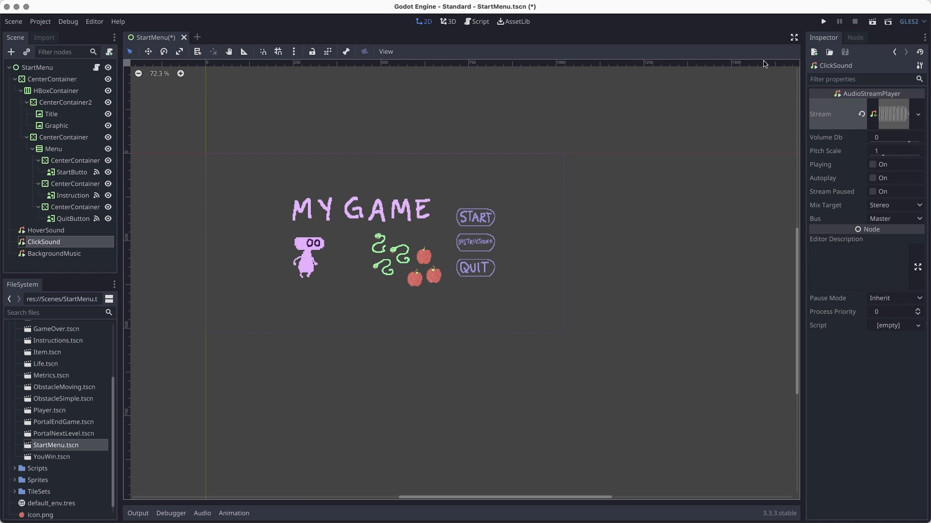
left_click(872, 21)
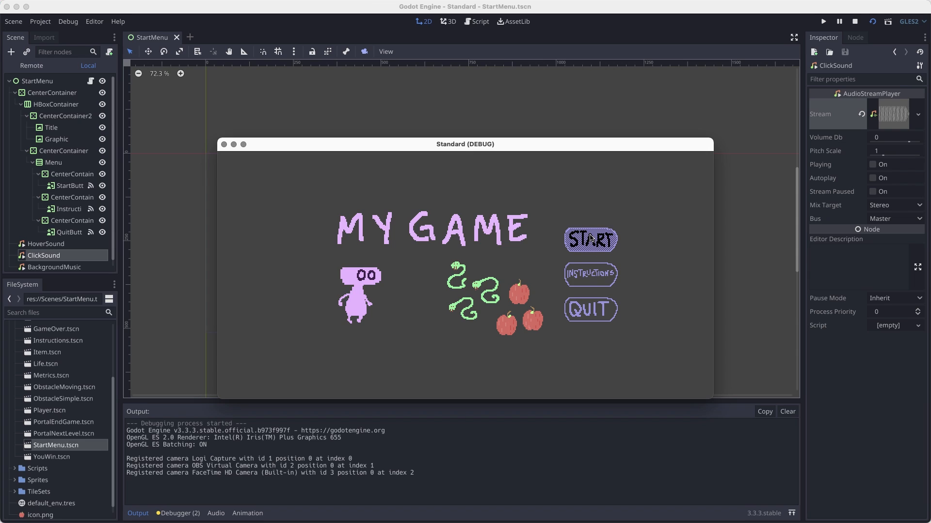
left_click(583, 304)
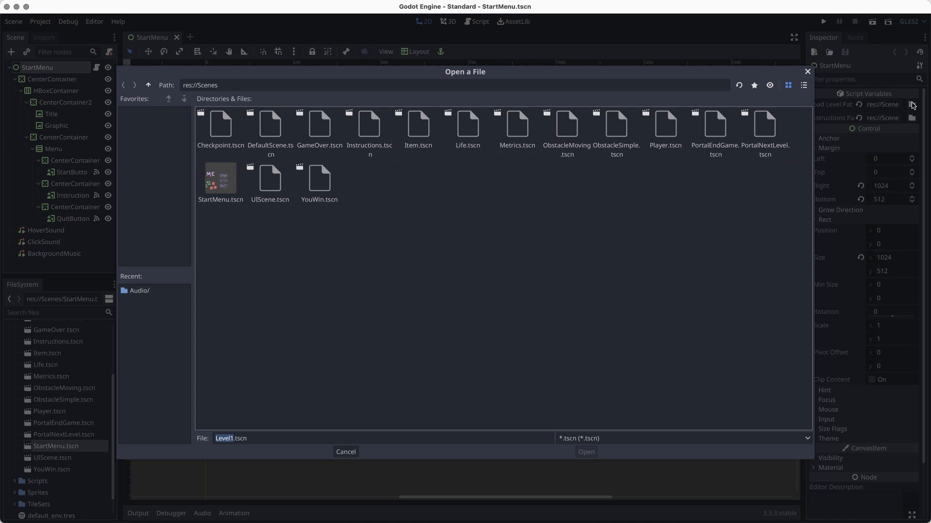
Set the StartMenu node's Load Level Path to UIScene.tscn, save, and run the scene to test the Start button
left_click(912, 104)
left_click(290, 180)
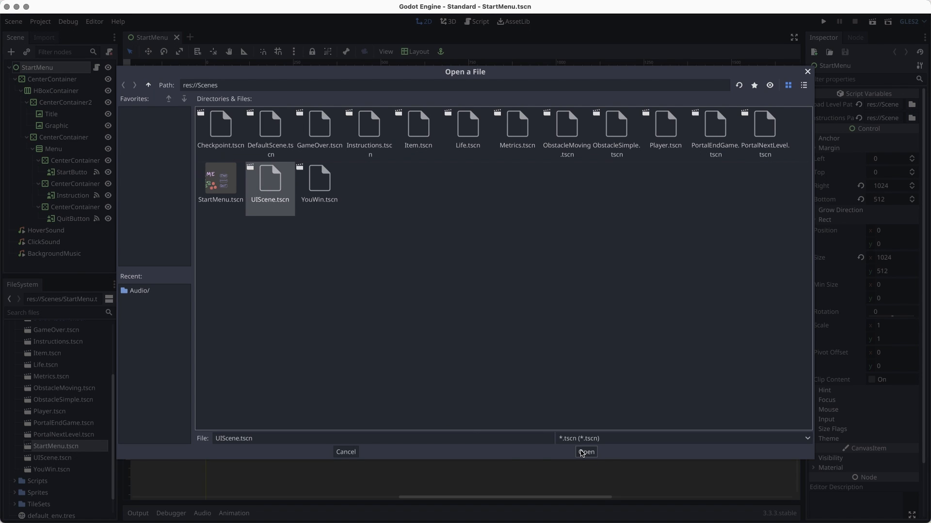
left_click(586, 452)
key("super+s")
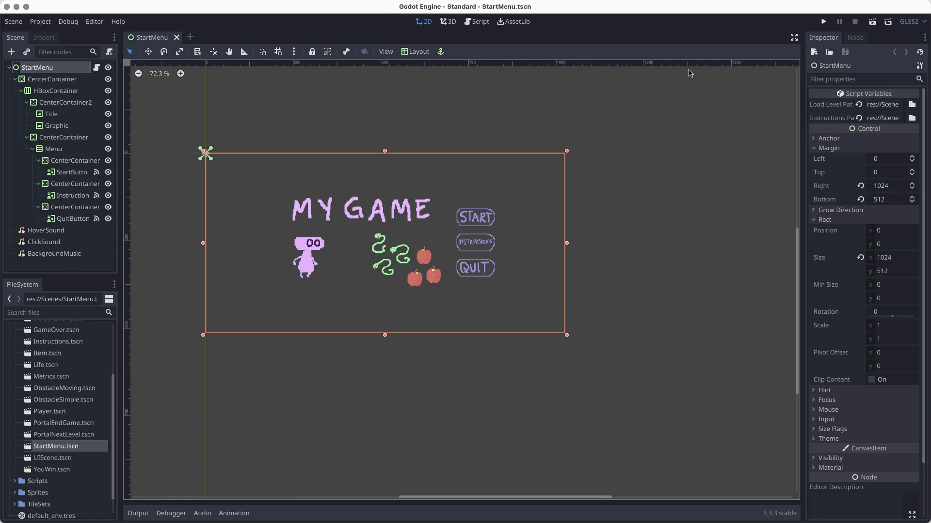
left_click(872, 21)
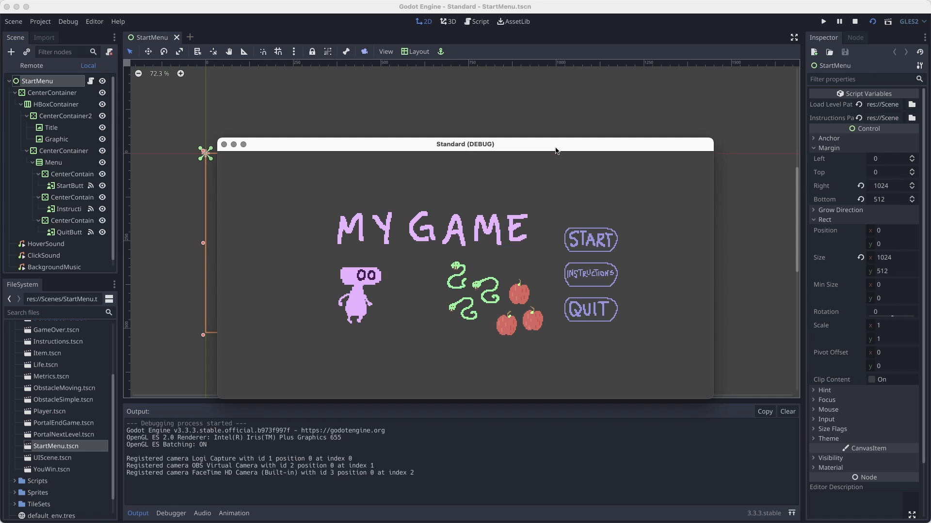
left_click(578, 252)
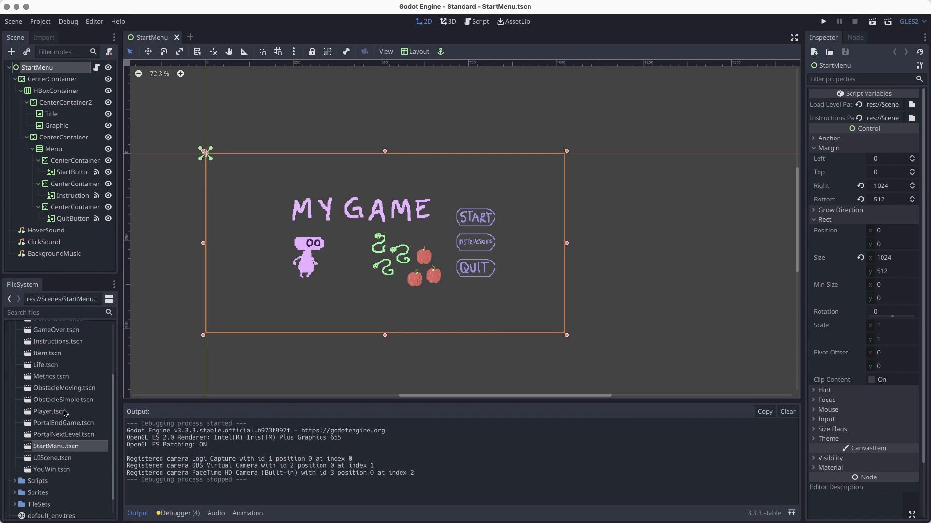
Open the GameOver.tscn scene and load Button_Hover.wav from the Audio folder as its HoverSound stream
scroll(65, 412, "up", 5)
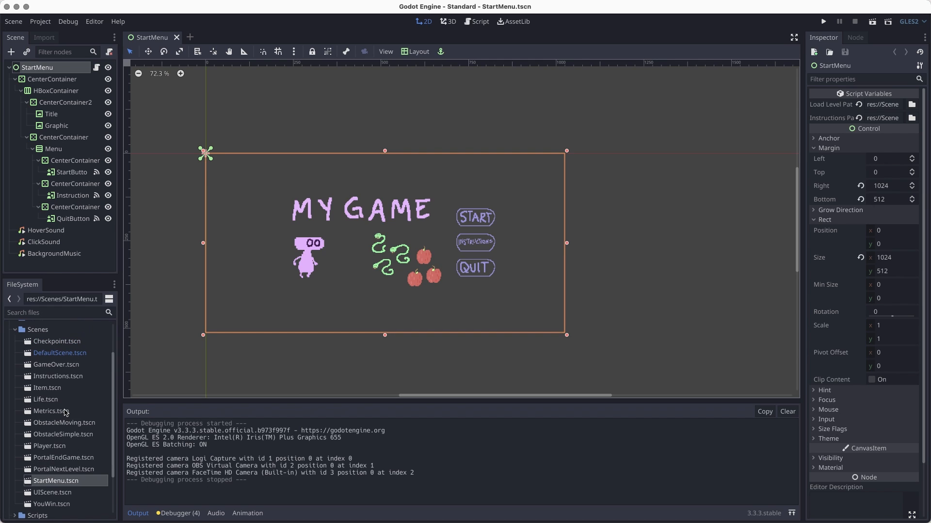
double_click(56, 388)
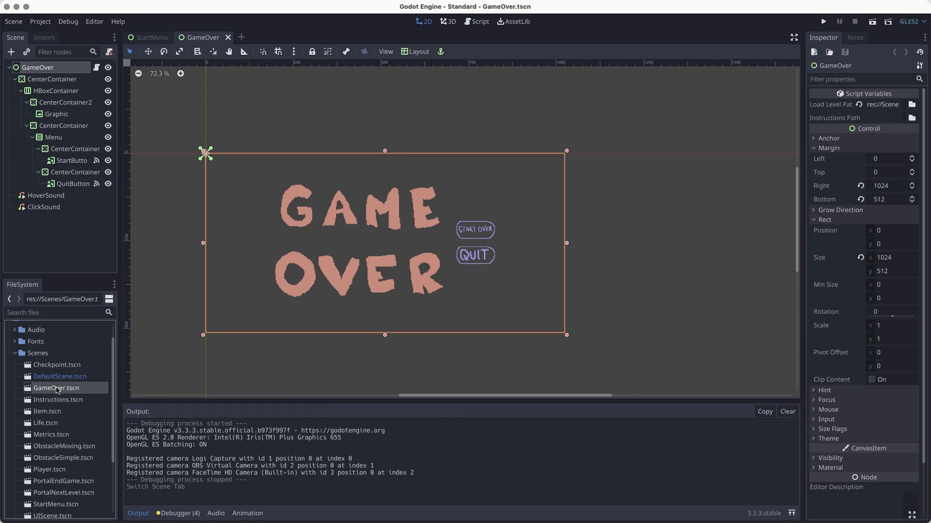
left_click(52, 197)
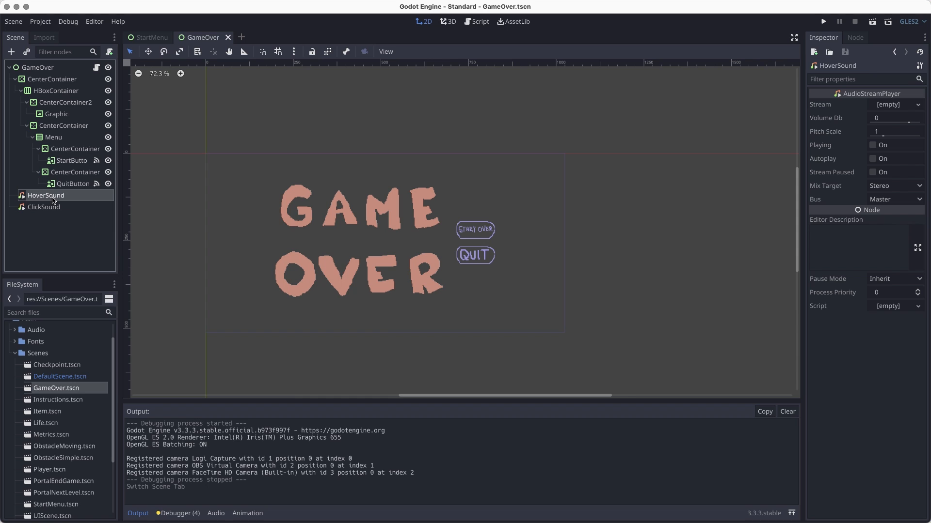
left_click(901, 106)
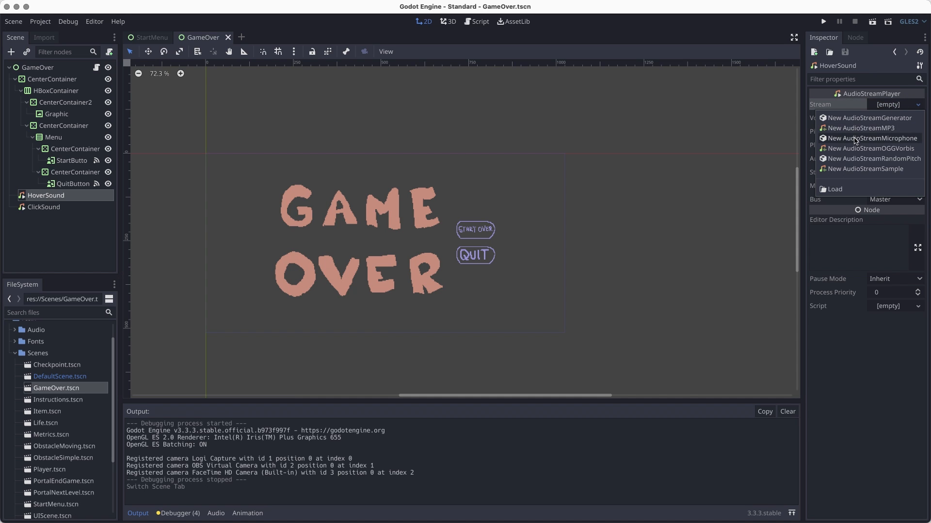
left_click(832, 188)
double_click(228, 126)
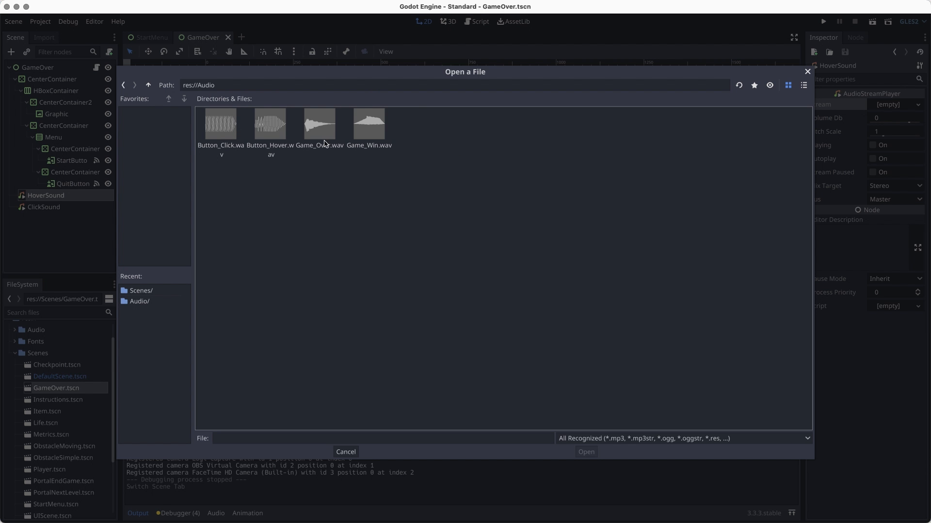
left_click(284, 137)
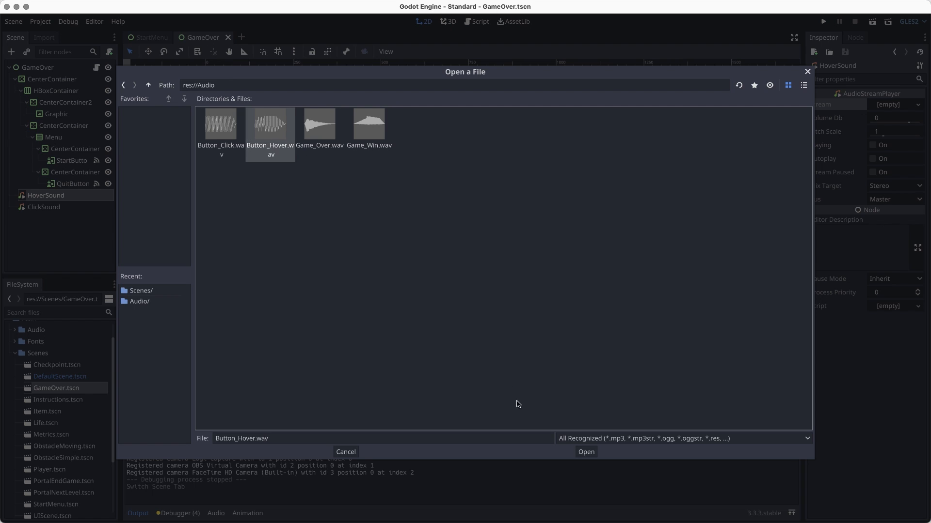
left_click(587, 452)
Load Button_Click.wav from the Audio folder as the stream of the GameOver scene's ClickSound node
left_click(71, 208)
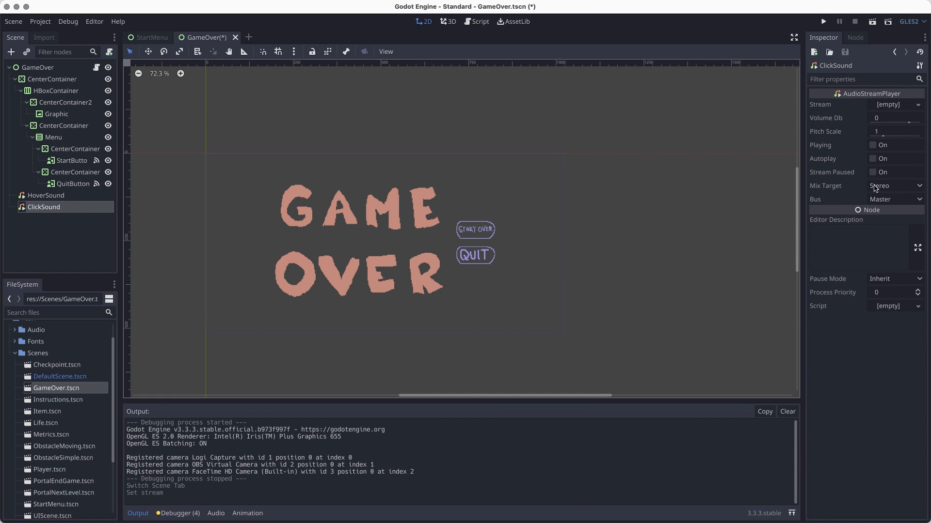
left_click(889, 106)
left_click(839, 189)
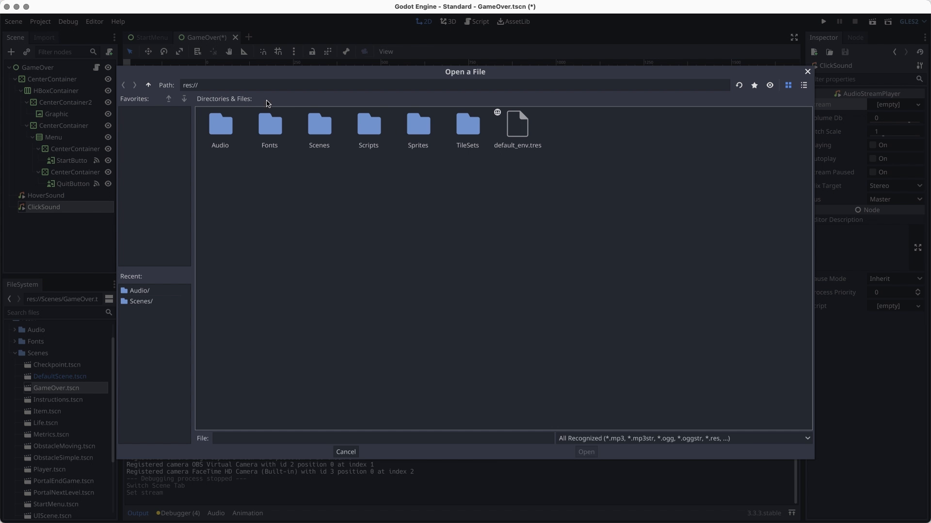
double_click(215, 129)
left_click(238, 138)
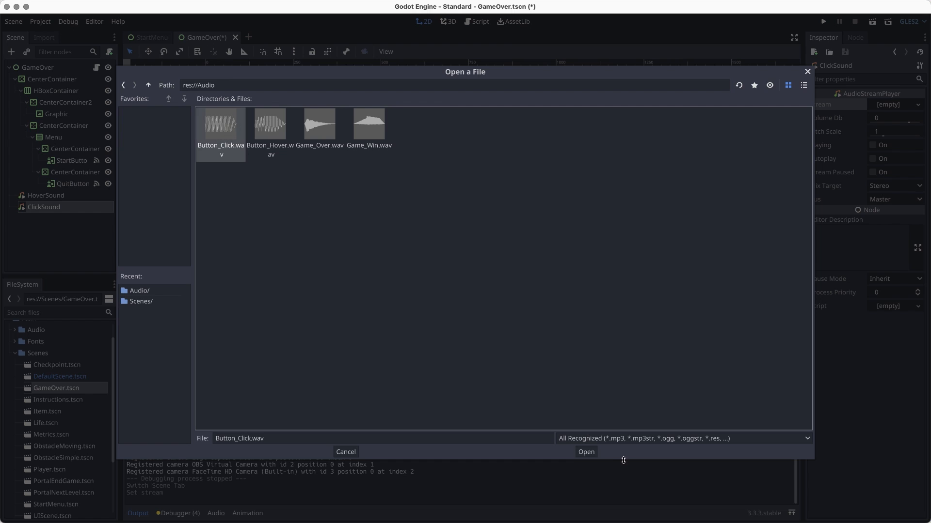
left_click(586, 451)
Open the Instructions.tscn scene and load Button_Hover.wav from the Audio folder as its HoverSound stream
double_click(41, 400)
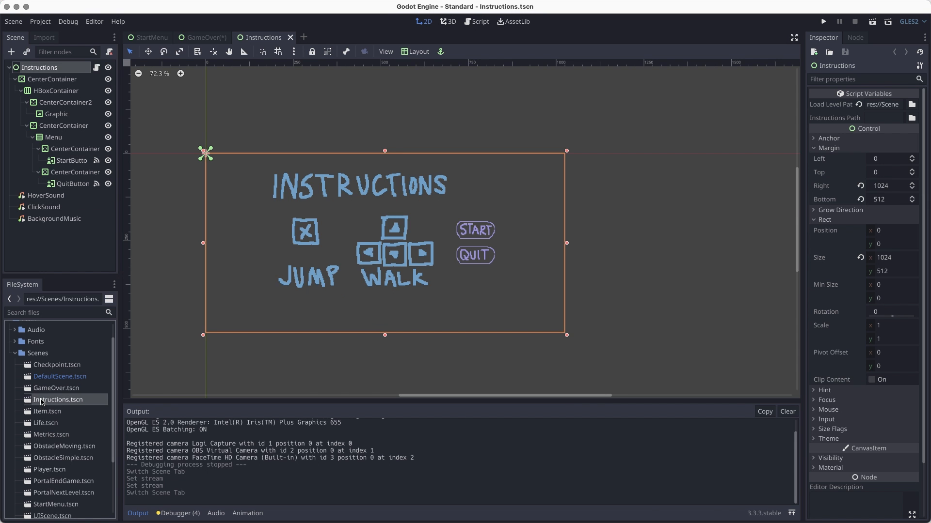
left_click(80, 205)
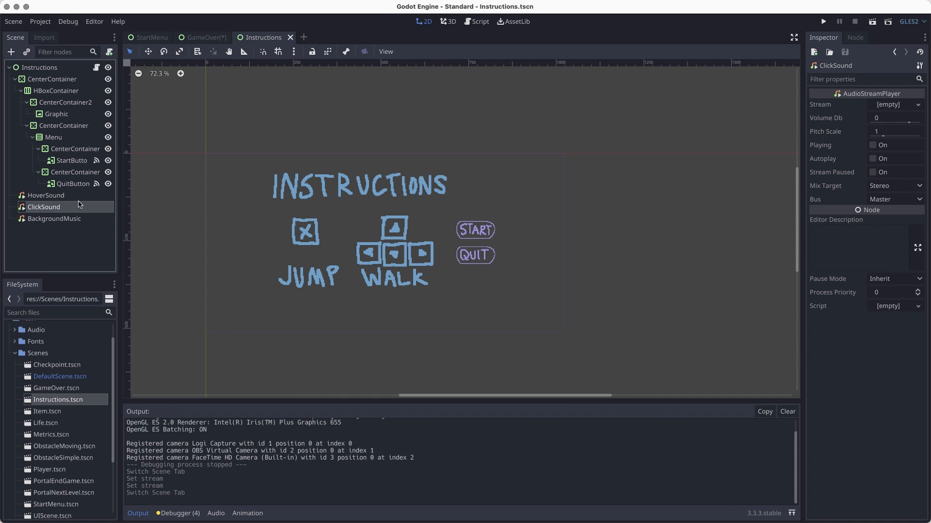
left_click(102, 196)
left_click(887, 103)
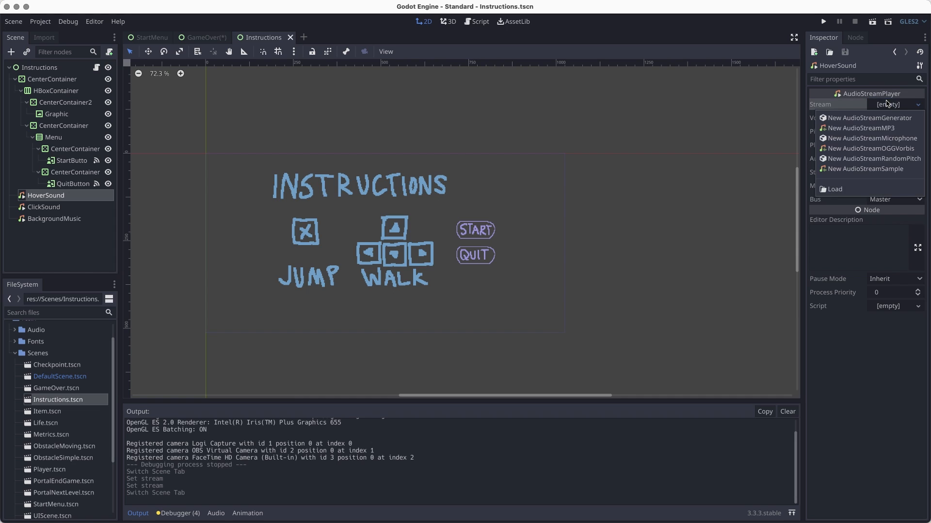
left_click(846, 190)
double_click(228, 133)
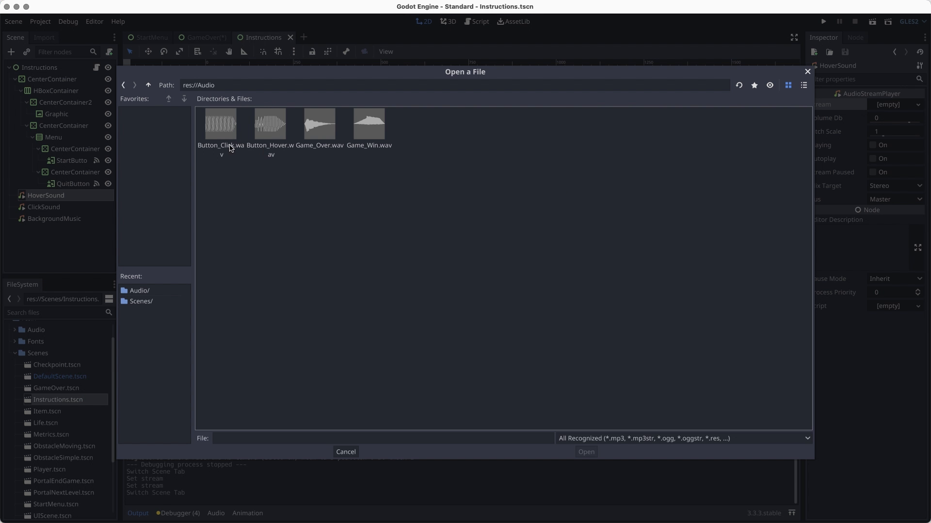
left_click(277, 134)
left_click(586, 452)
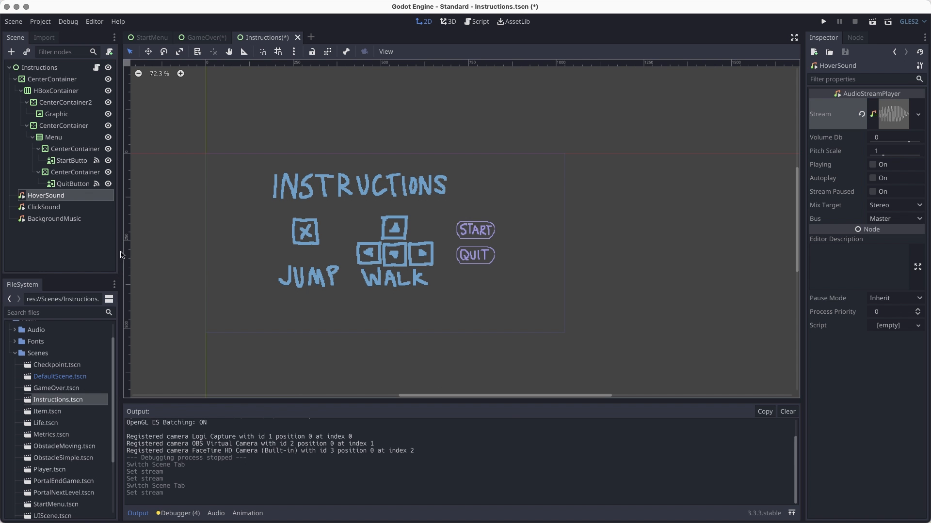
Load Button_Click.wav from the Audio folder as the stream of the Instructions scene's ClickSound node
left_click(67, 208)
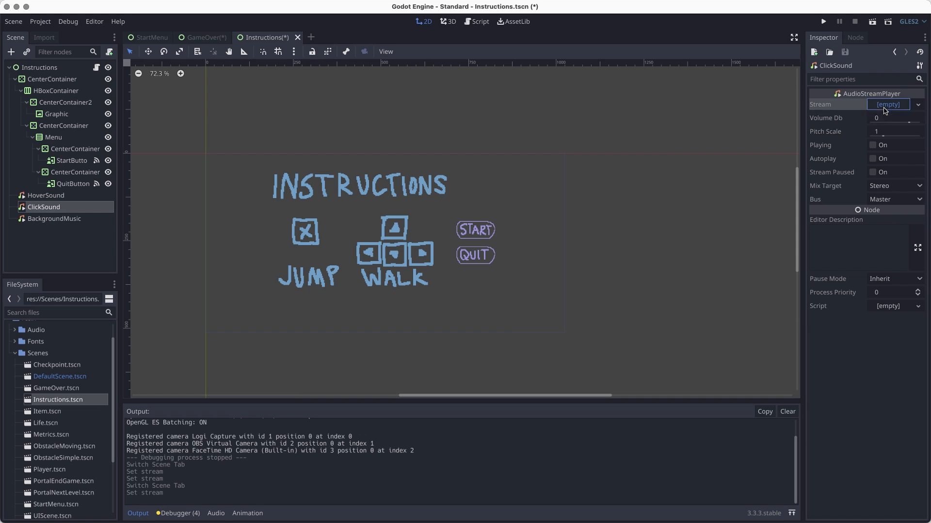
left_click(896, 105)
left_click(848, 189)
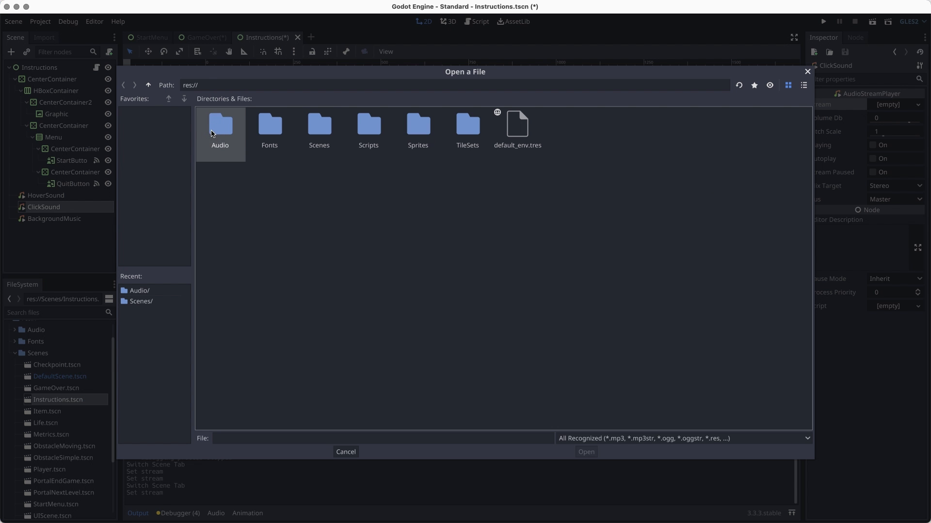
double_click(230, 133)
left_click(221, 135)
left_click(568, 452)
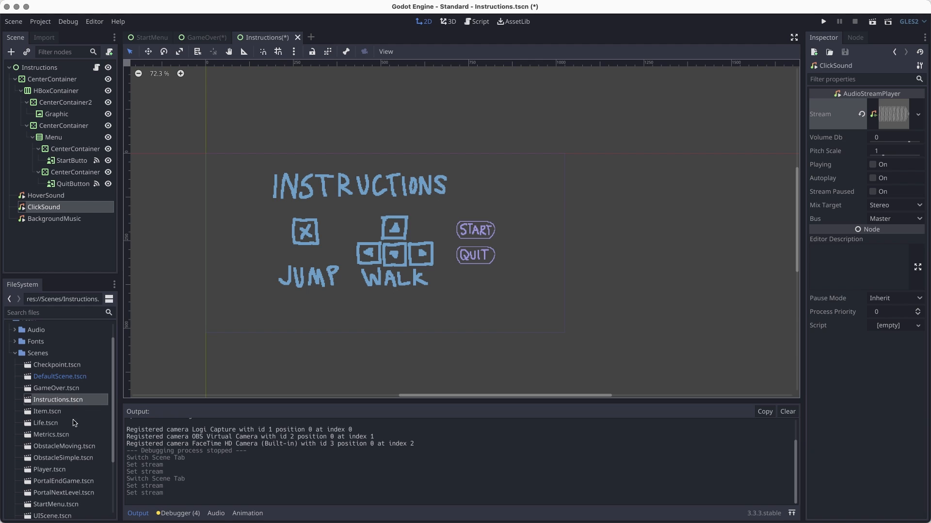
Open the YouWin.tscn scene and load Button_Hover.wav from the Audio folder as its HoverSound stream
scroll(60, 426, "down", 3)
double_click(52, 483)
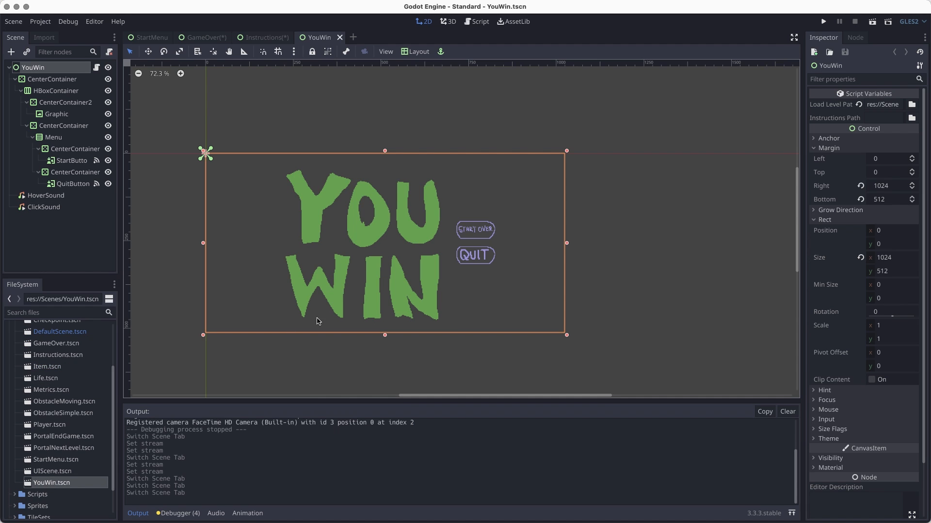
left_click(46, 195)
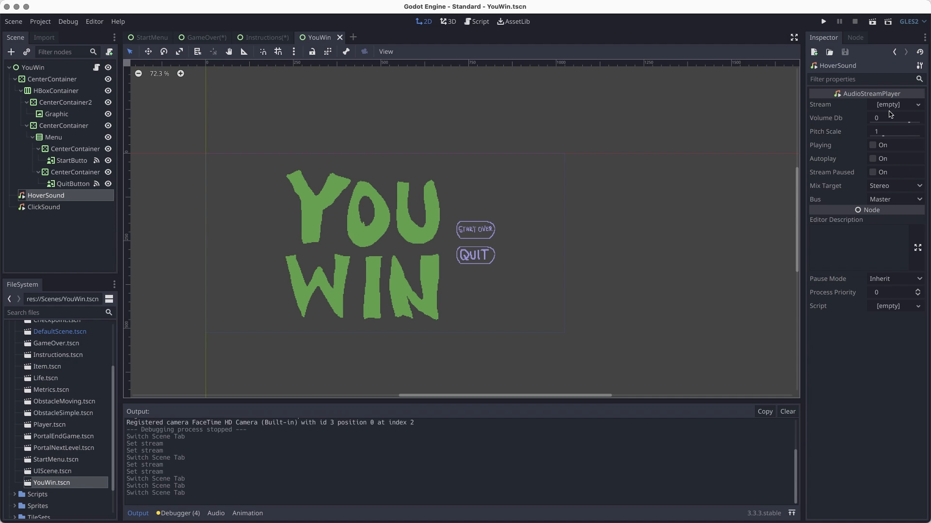
left_click(897, 104)
left_click(847, 189)
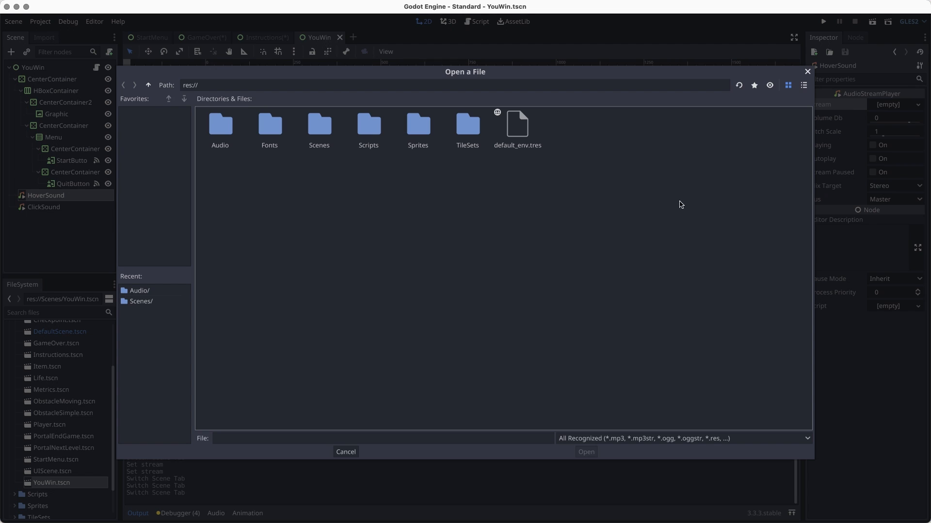
double_click(223, 127)
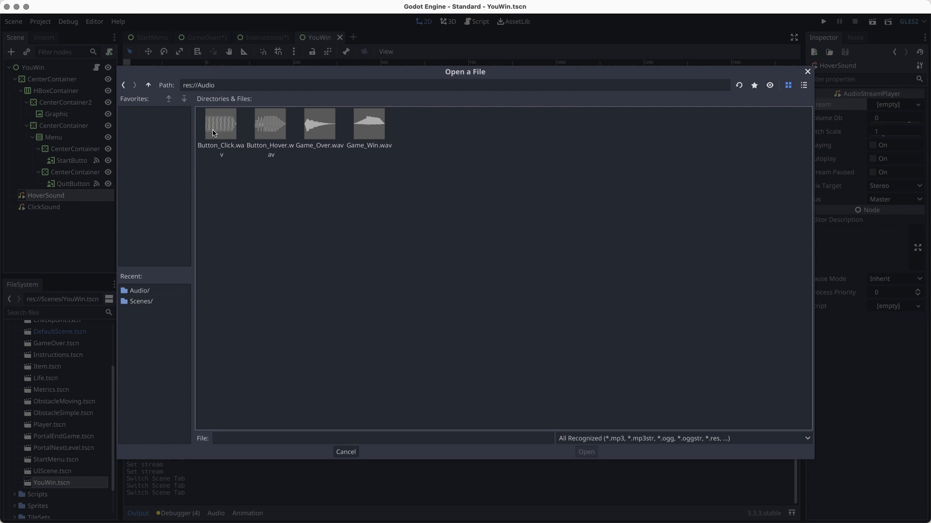
left_click(263, 128)
left_click(586, 452)
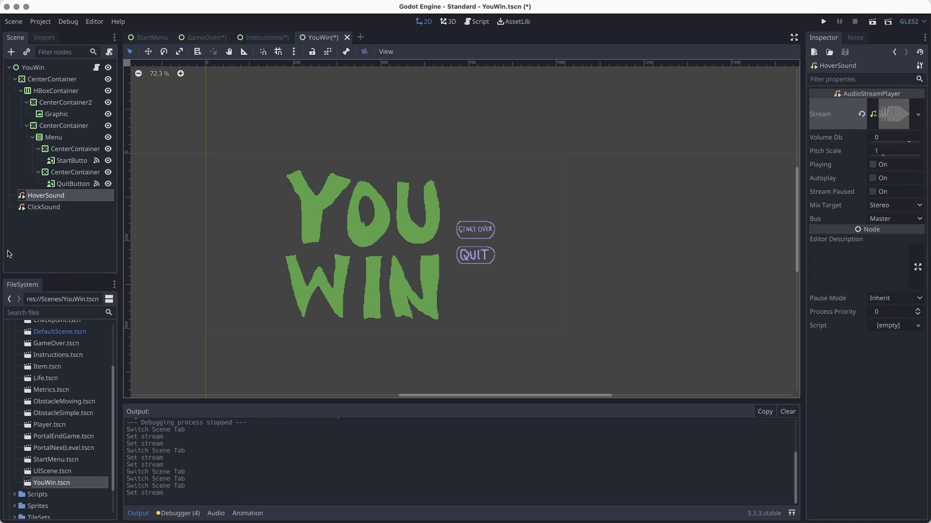
Load Button_Click.wav as the stream of the YouWin scene's ClickSound node and run the scene to test its buttons
left_click(26, 210)
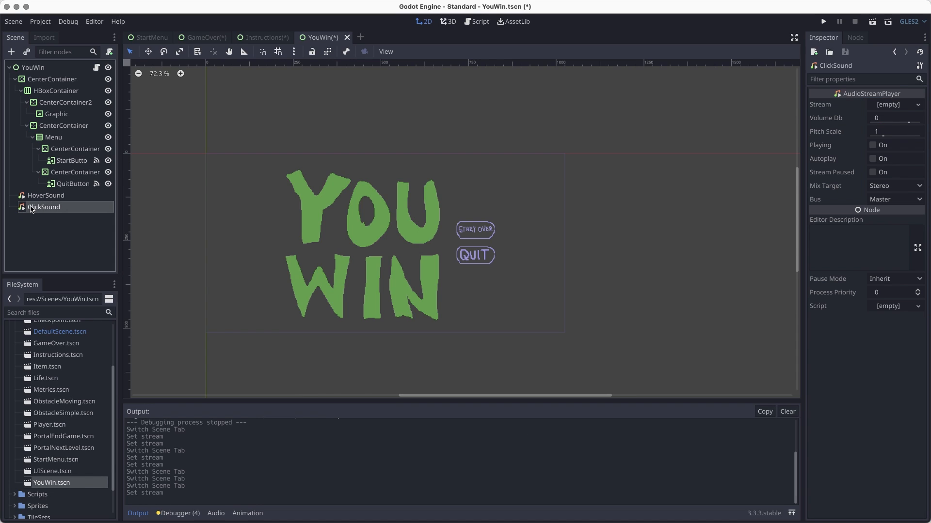
left_click(893, 105)
left_click(834, 189)
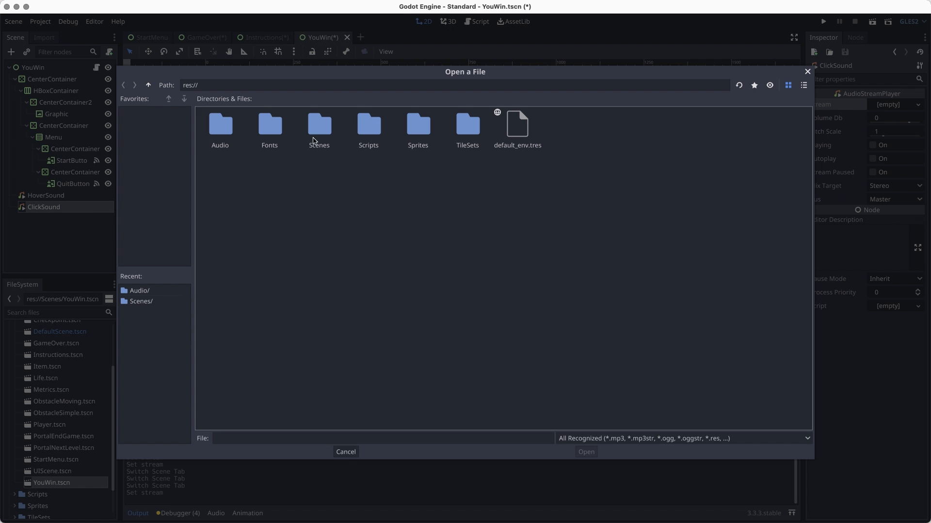
double_click(237, 135)
left_click(217, 128)
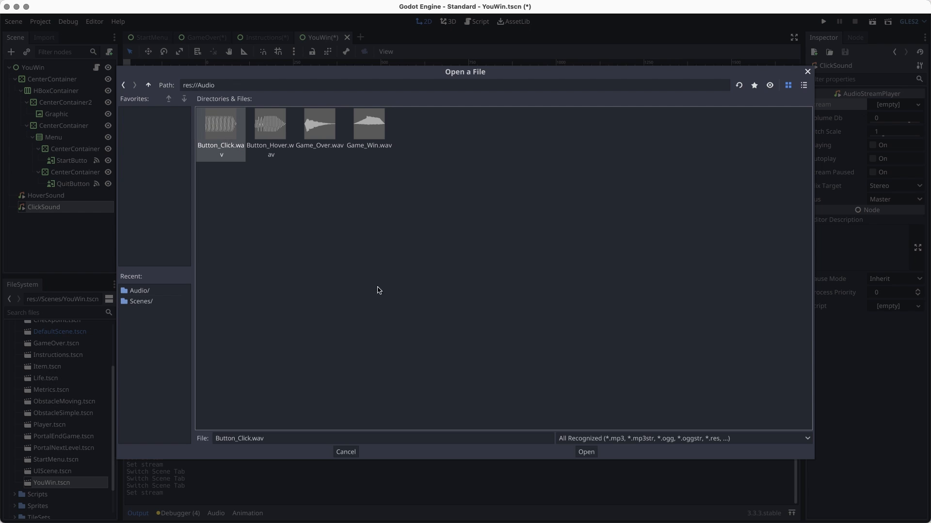
left_click(584, 452)
left_click(872, 21)
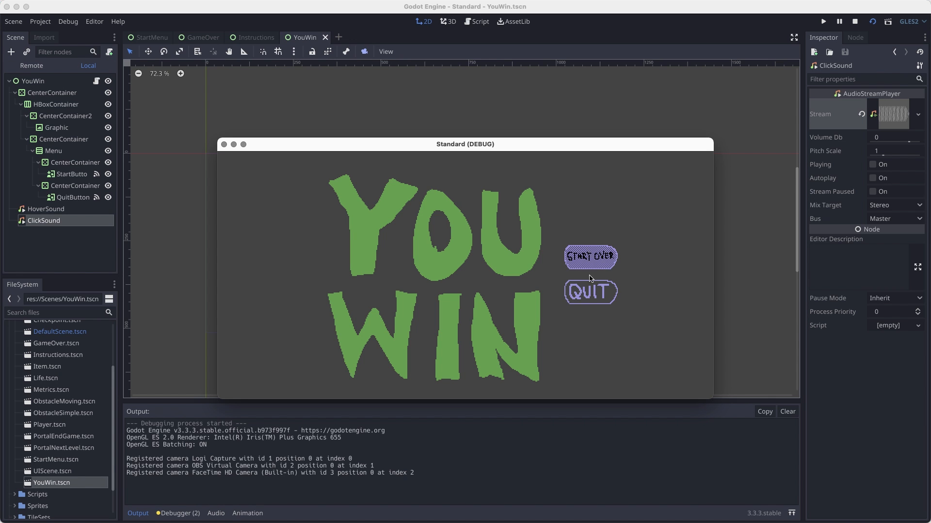
left_click(593, 292)
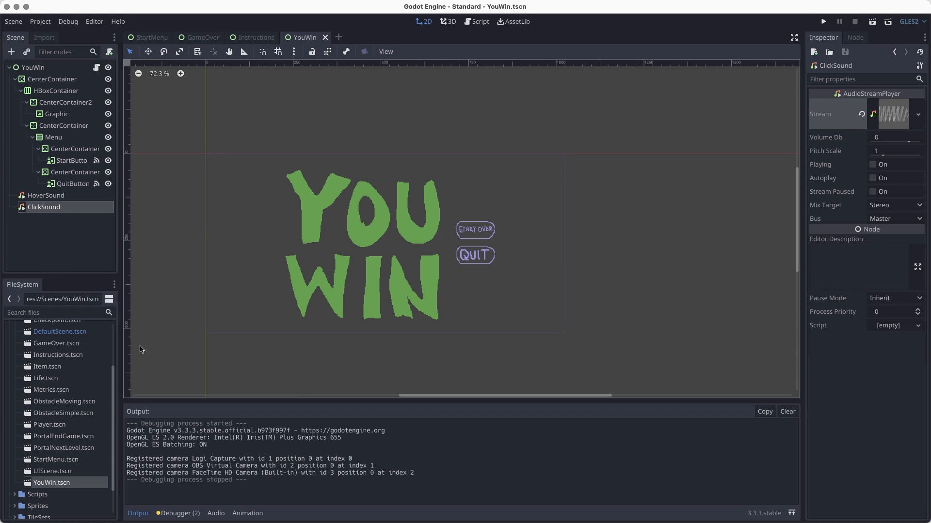
Open UIScene.tscn and run it, moving the player until the game ends to test the Game Over screen's buttons
scroll(84, 425, "down", 1)
double_click(46, 449)
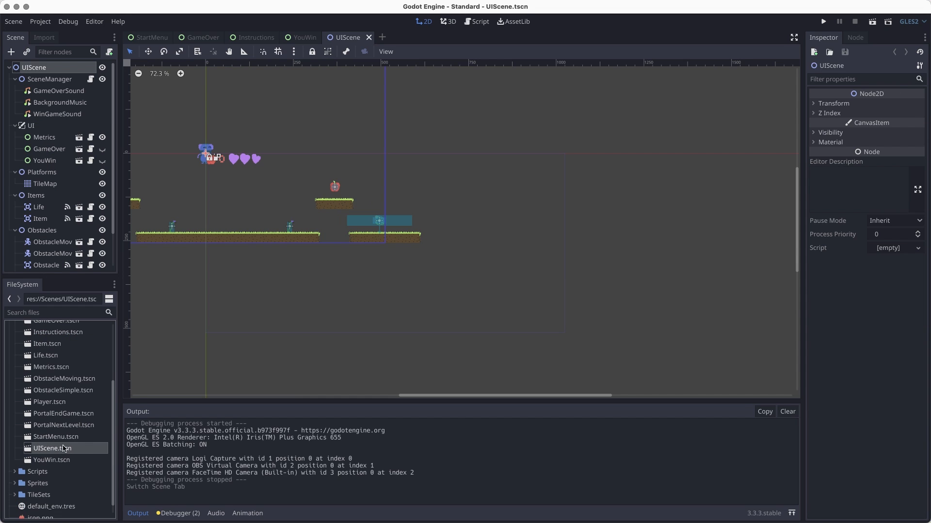
left_click_drag(307, 291, 501, 319)
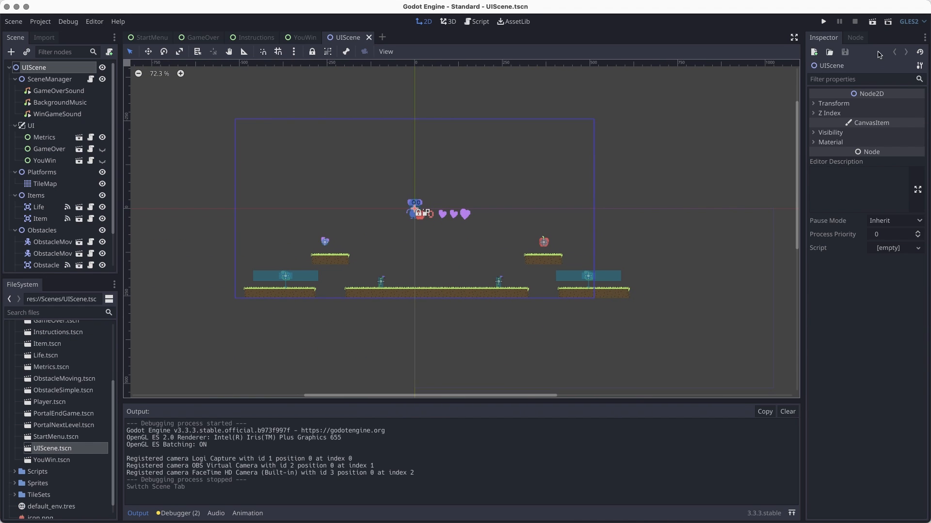
left_click(872, 23)
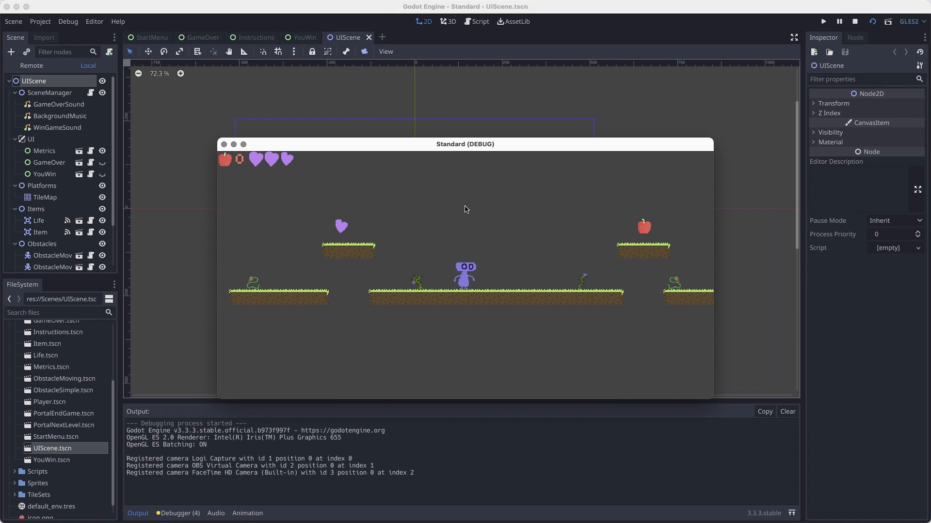
key("Left")
key("Up")
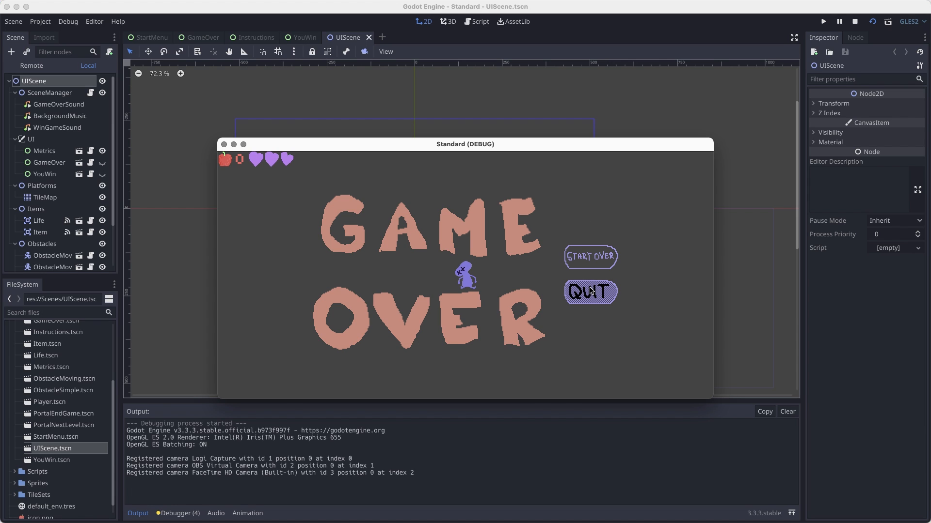
left_click(588, 260)
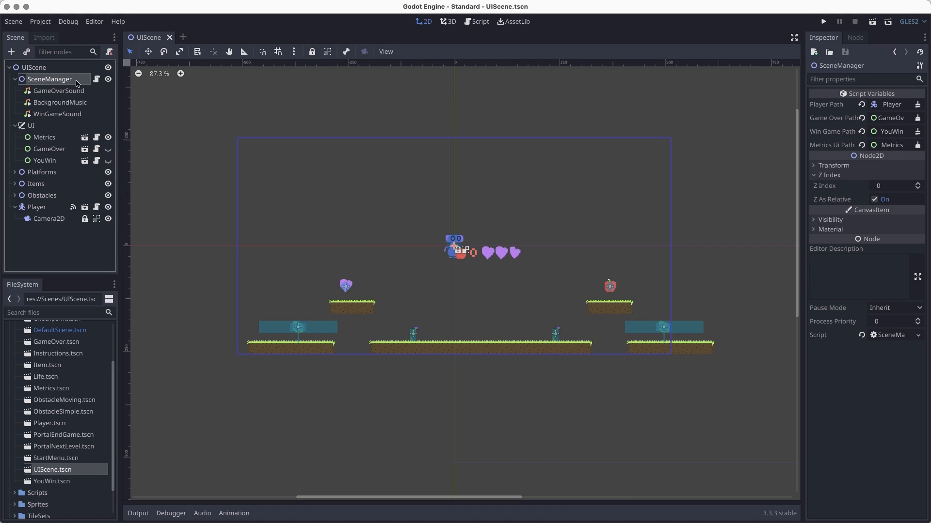
Open the SceneManager node's script and uncomment the $GameOverSound.play() line in the game_over function
left_click(96, 80)
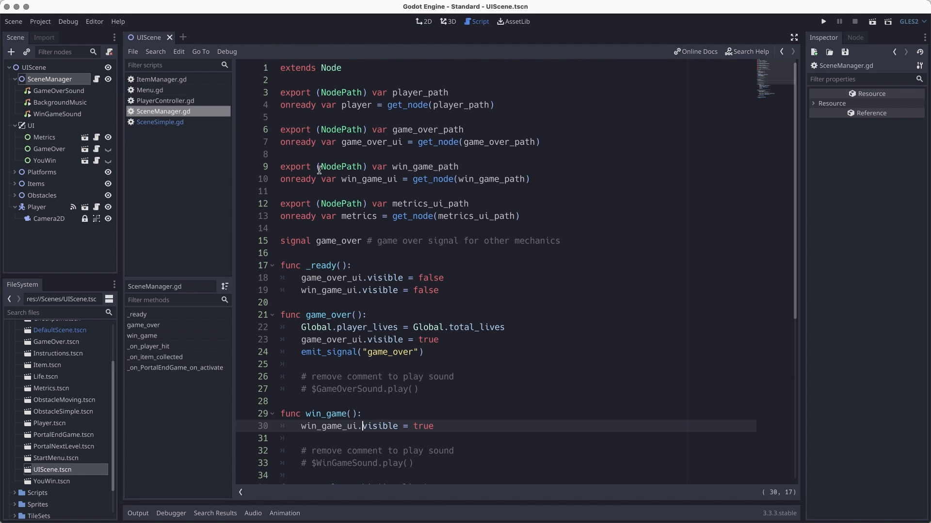
scroll(356, 180, "down", 4)
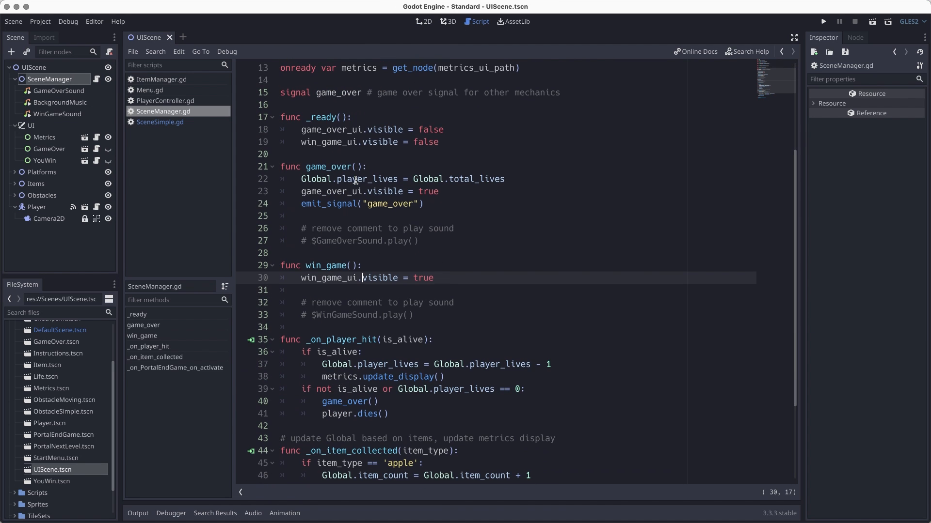
left_click(339, 228)
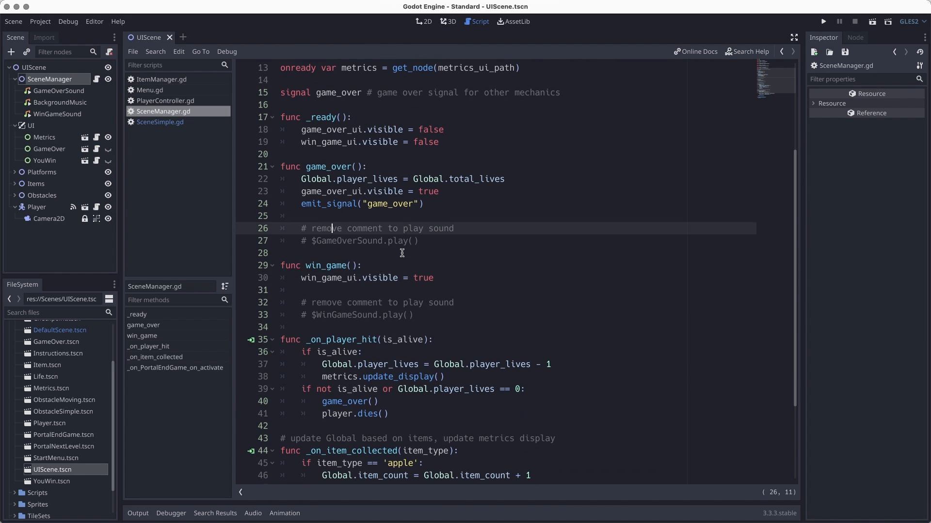
left_click(302, 241)
key("Delete")
key("Delete")
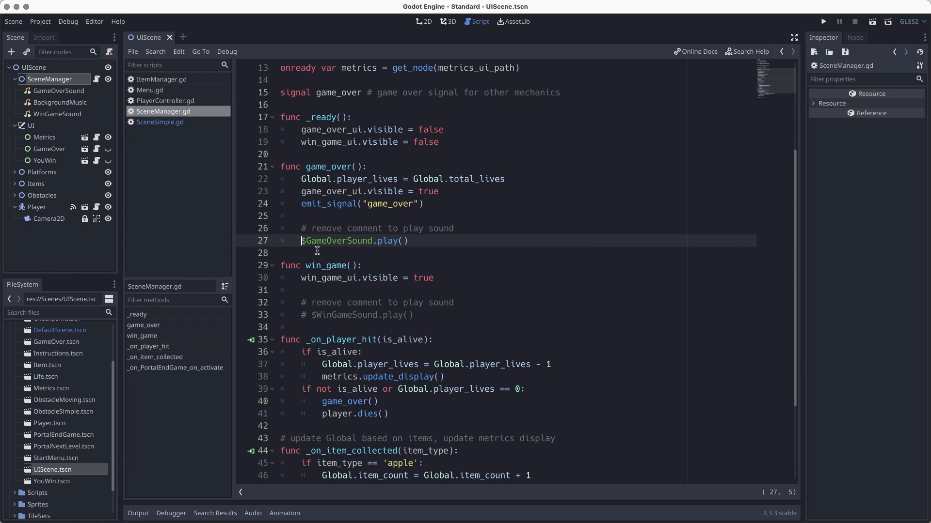
Uncomment the $WinGameSound.play() line in the win_game function of SceneManager.gd
scroll(325, 230, "down", 2)
left_click(302, 256)
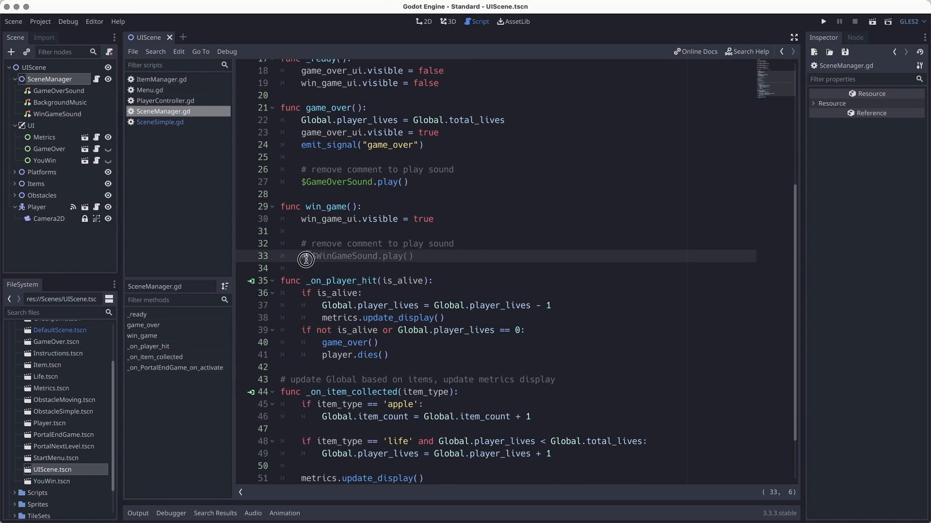
key("Delete")
key("Delete")
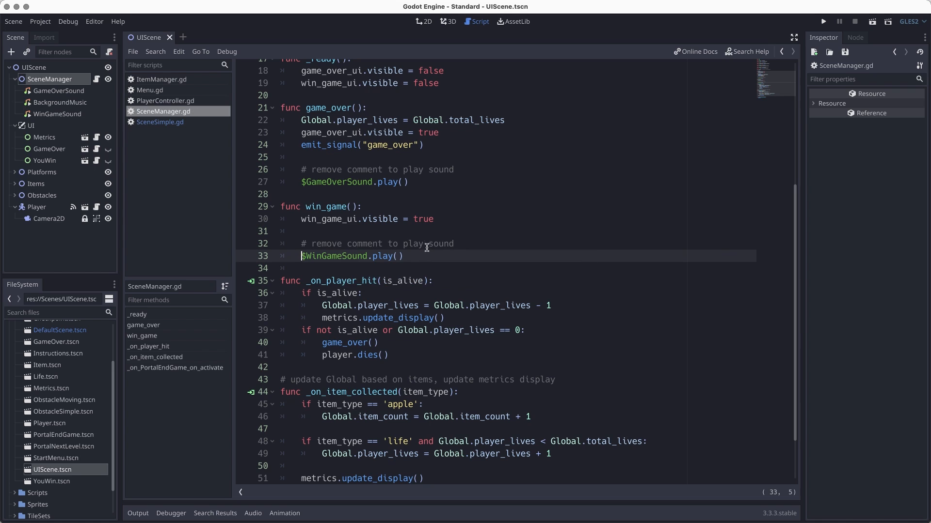
scroll(426, 248, "down", 2)
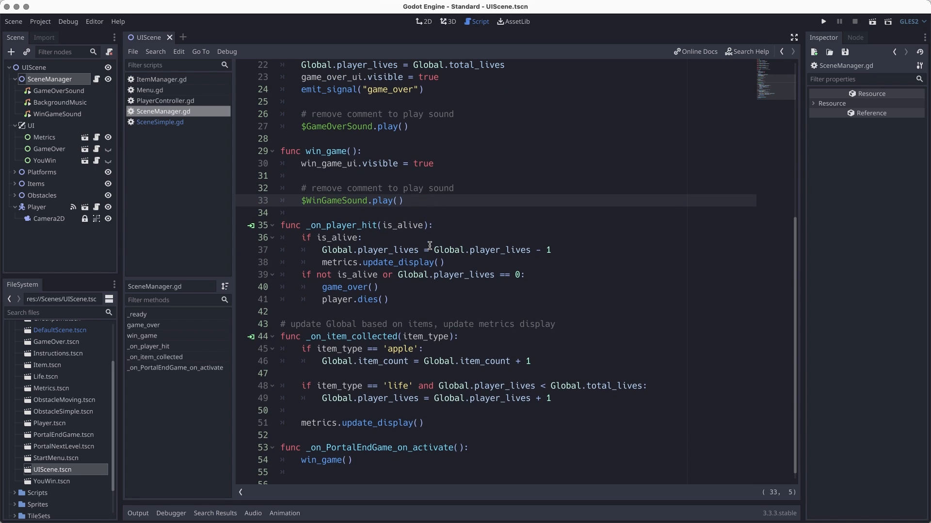
scroll(430, 246, "up", 2)
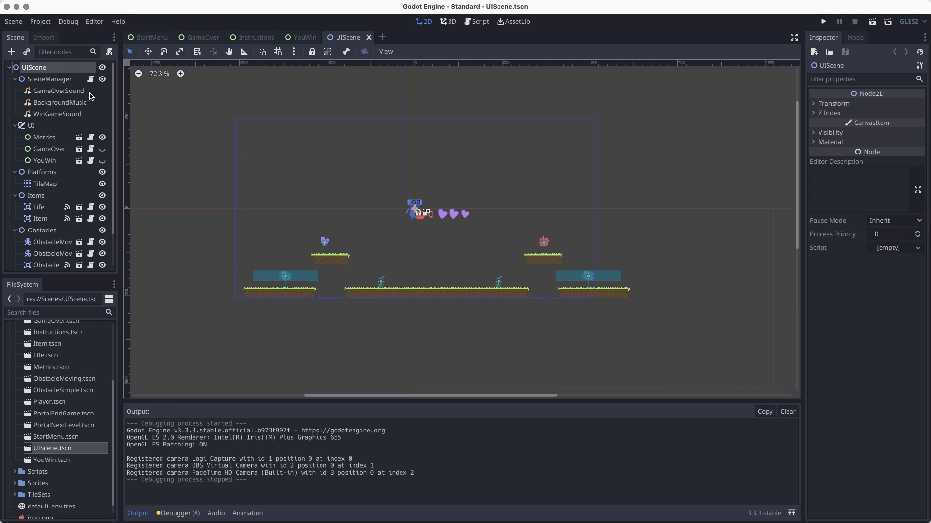
Load Game_Over.wav from the Audio folder as the stream of UIScene's GameOverSound node and save the scene
left_click(83, 91)
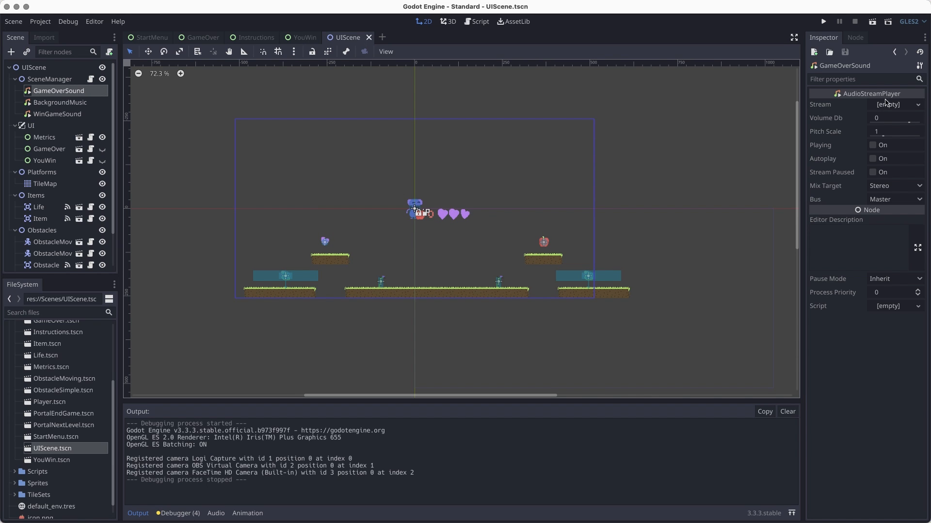
left_click(894, 104)
left_click(819, 189)
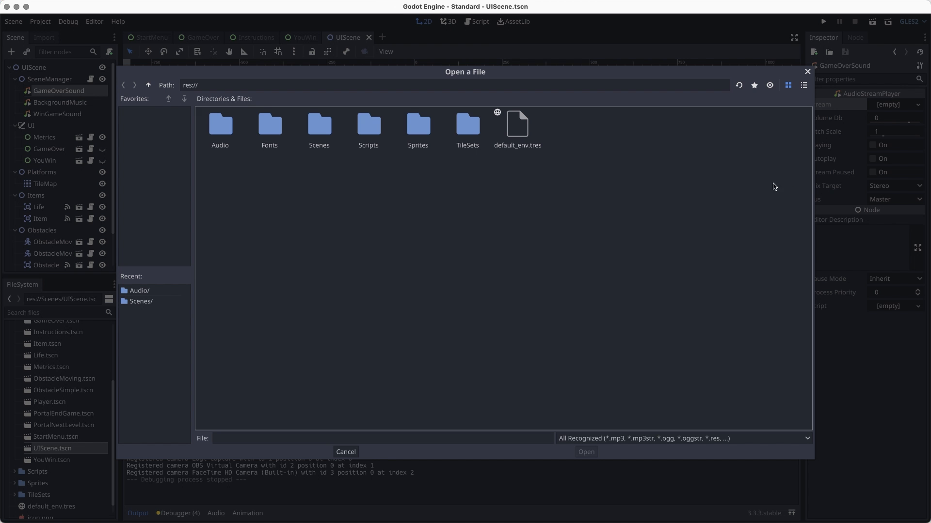
double_click(224, 135)
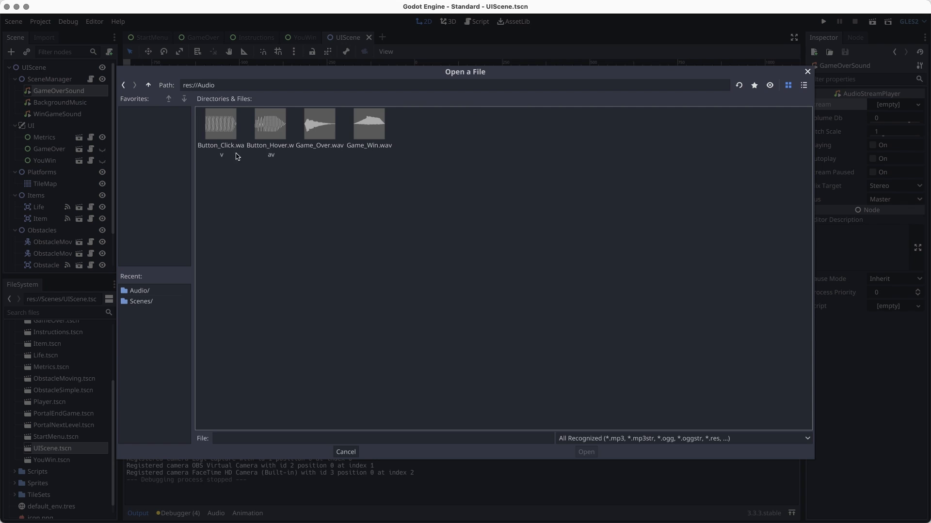
left_click(309, 129)
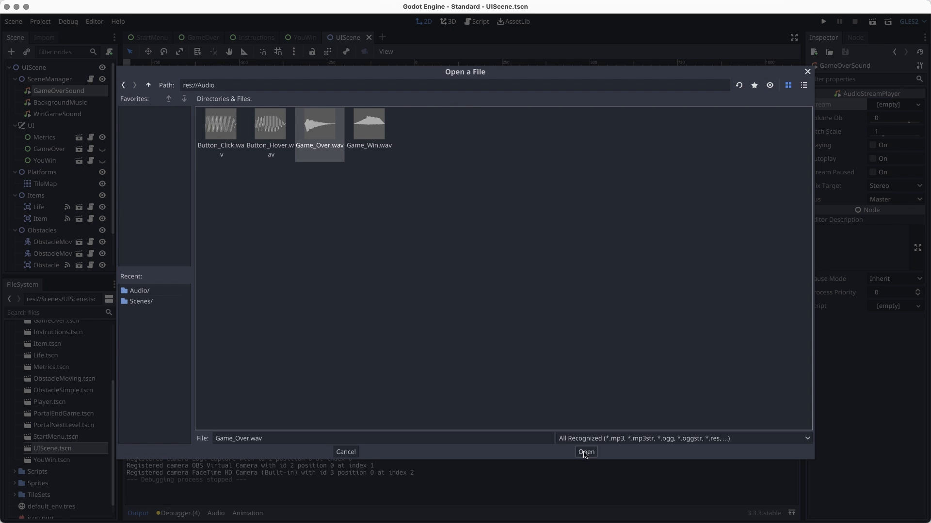
left_click(586, 451)
key("super+s")
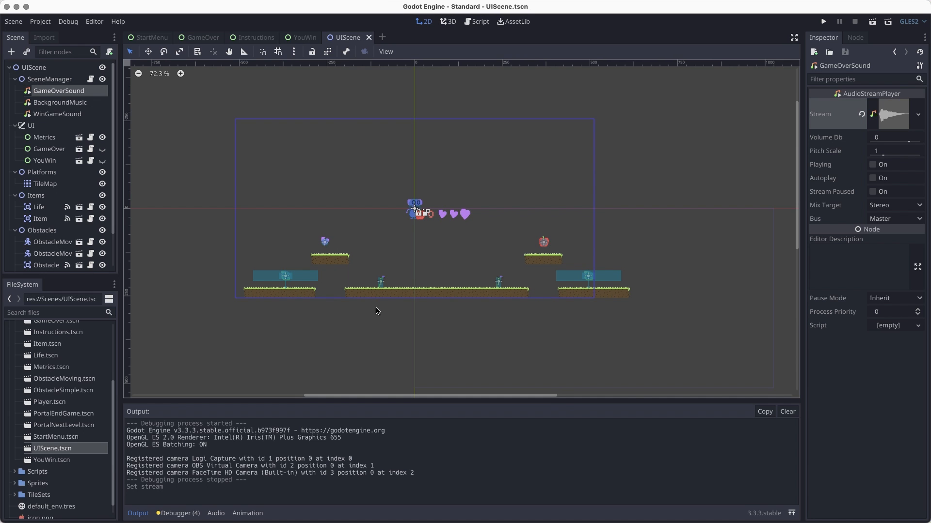
Load Game_Win.wav from the Audio folder as the stream of the WinGameSound node
left_click(52, 115)
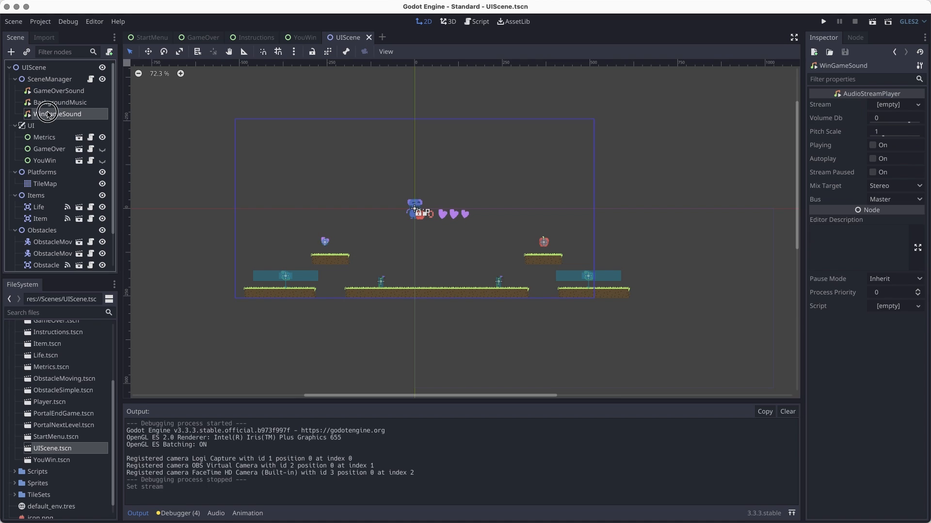
left_click(892, 107)
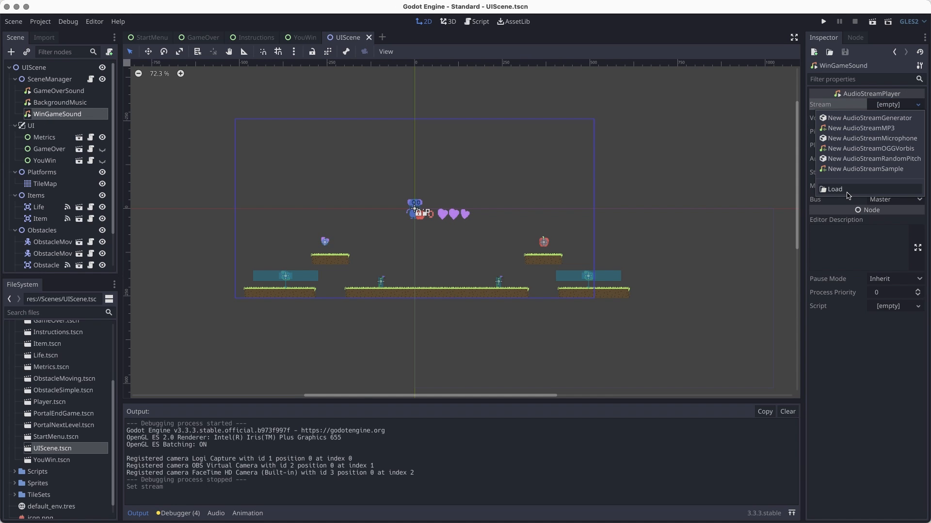
left_click(836, 200)
double_click(233, 134)
left_click(379, 156)
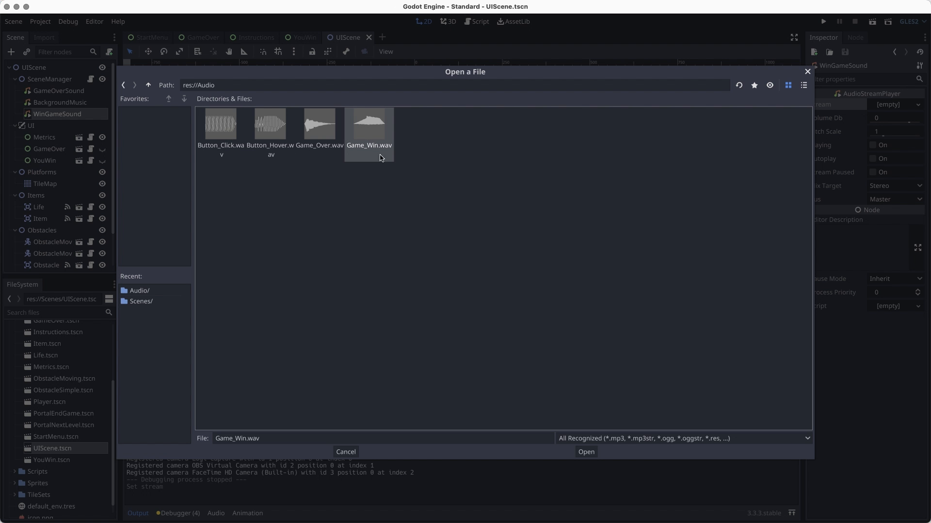
left_click(587, 452)
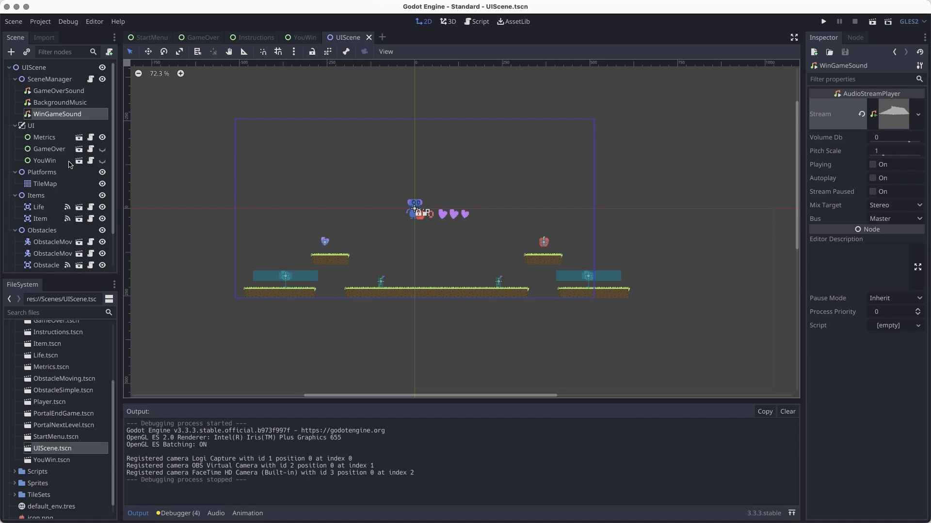
Open StartMenu.tscn and run it, go to its Instructions screen, and close the game window
double_click(56, 436)
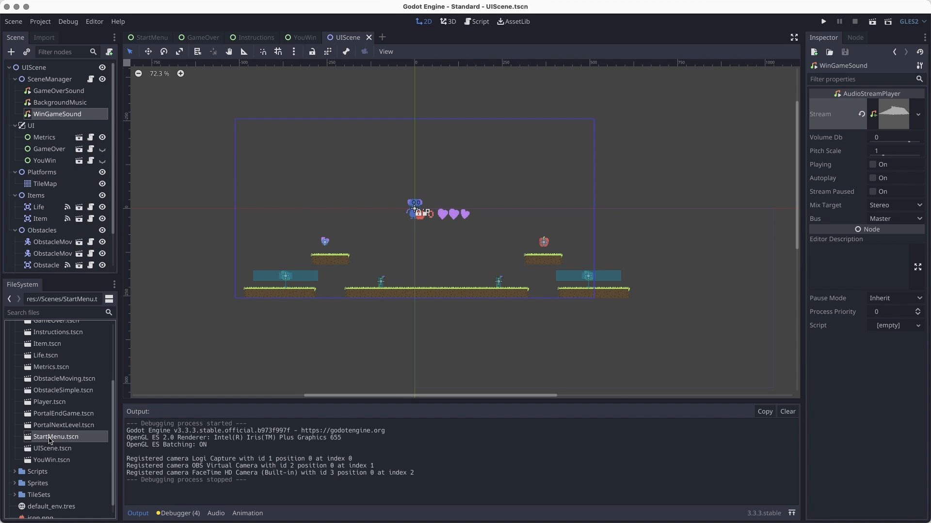
left_click(870, 26)
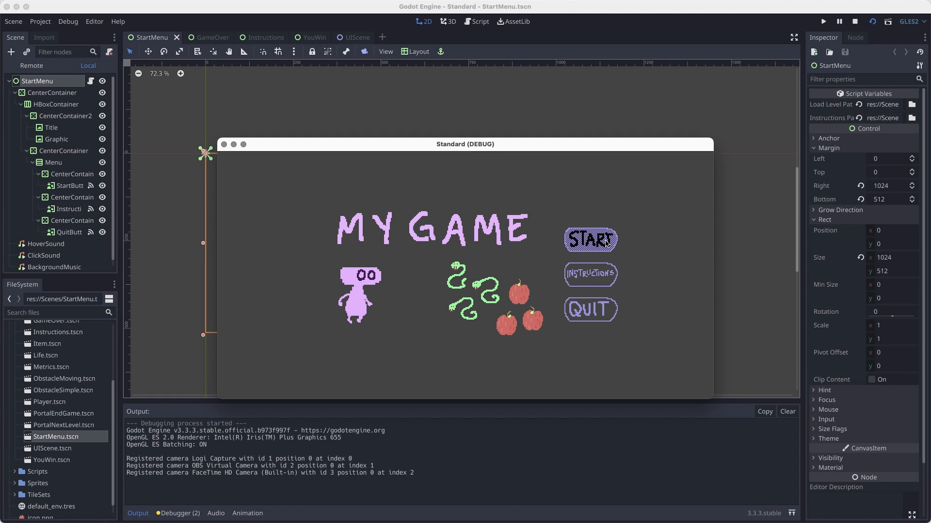
left_click(590, 274)
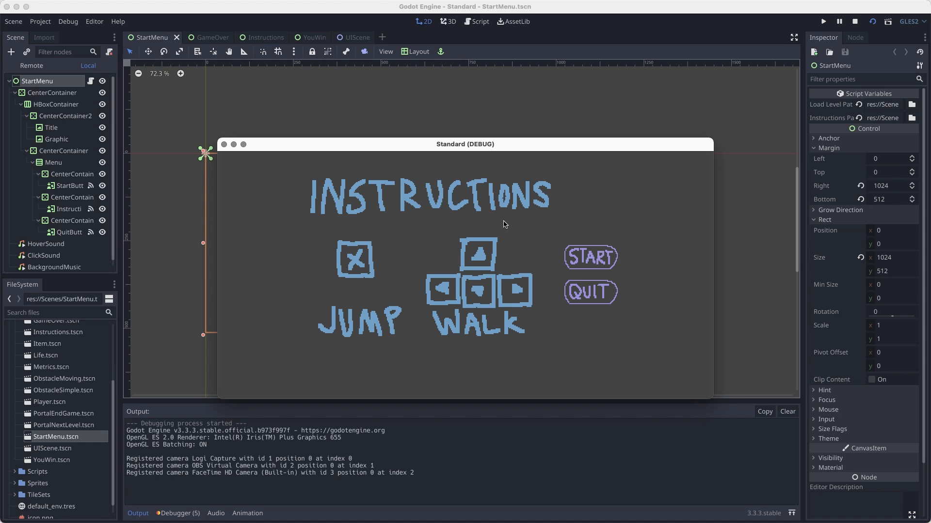
left_click(224, 145)
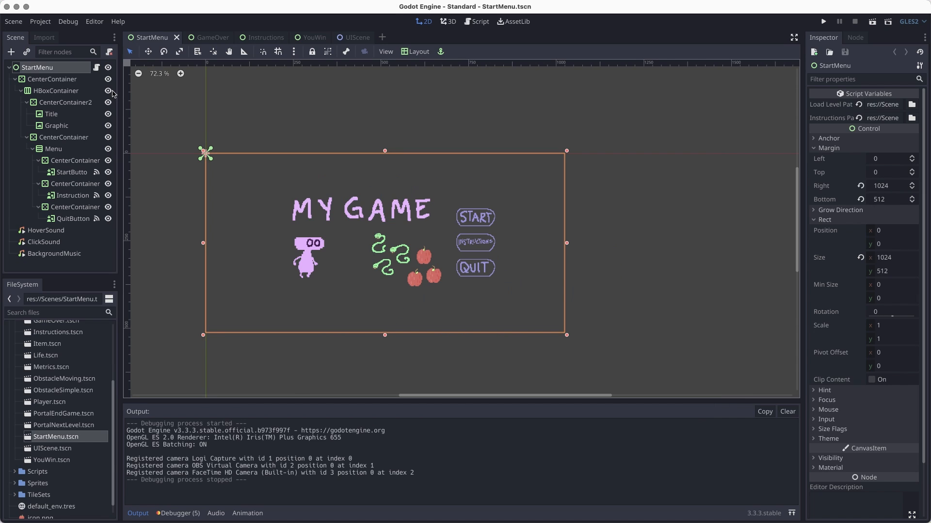
Set the StartMenu node's Load Level Path to UIScene.tscn and save the scene
left_click(911, 105)
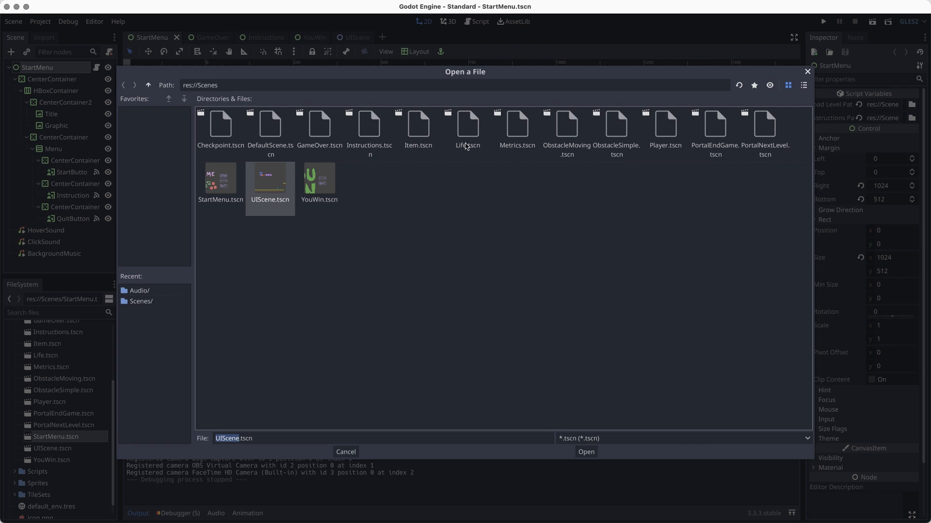
left_click(585, 451)
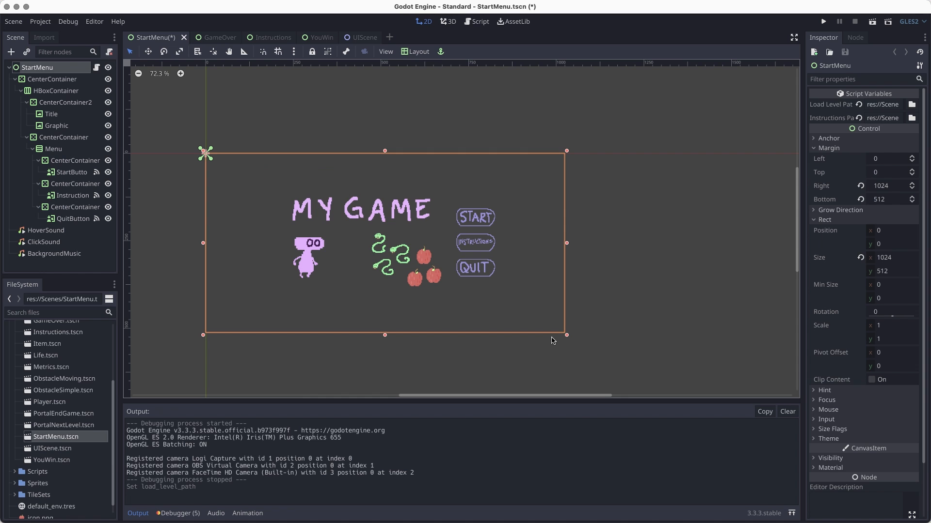
key("super+s")
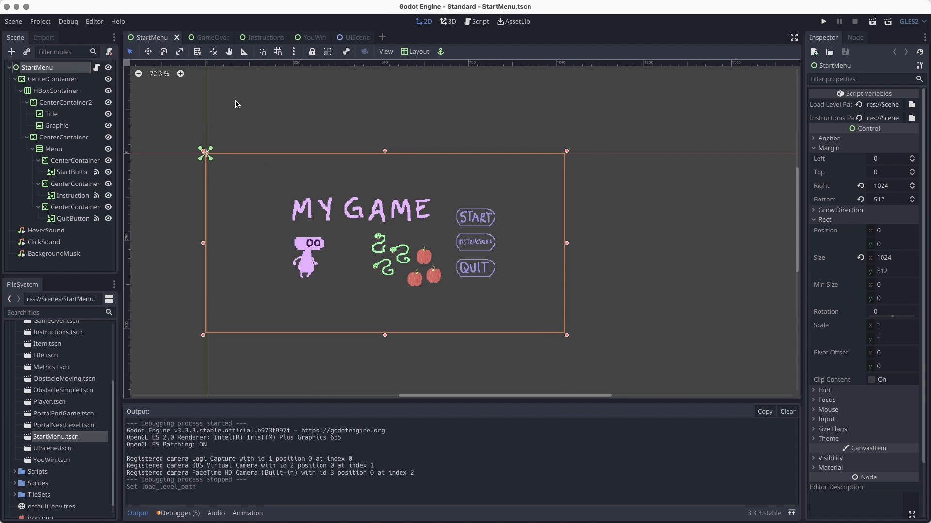
Set the Load Level Path of the Instructions scene's root node to UIScene.tscn
left_click(260, 39)
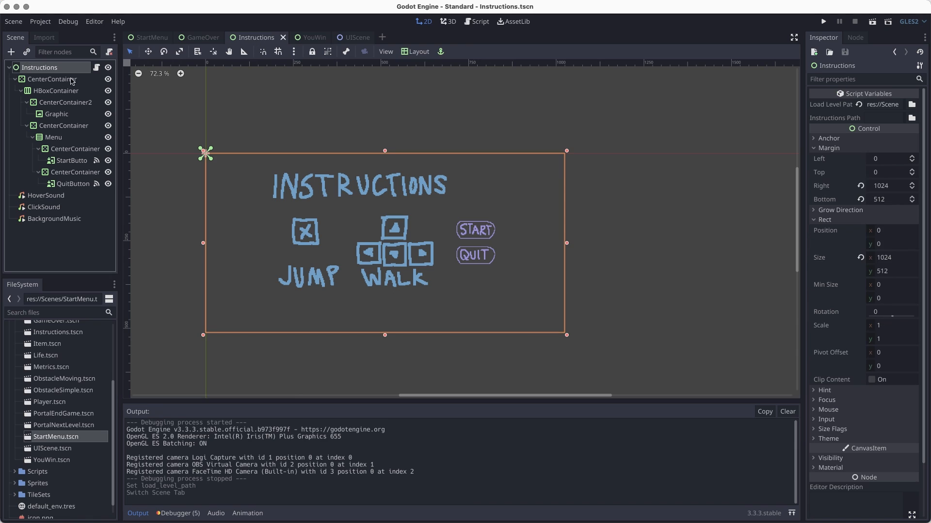
left_click(910, 105)
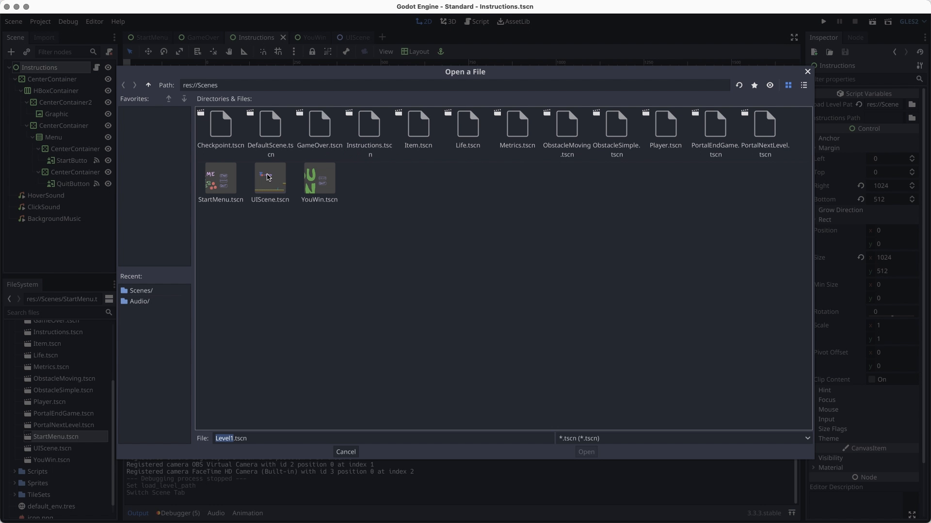
left_click(268, 177)
left_click(585, 453)
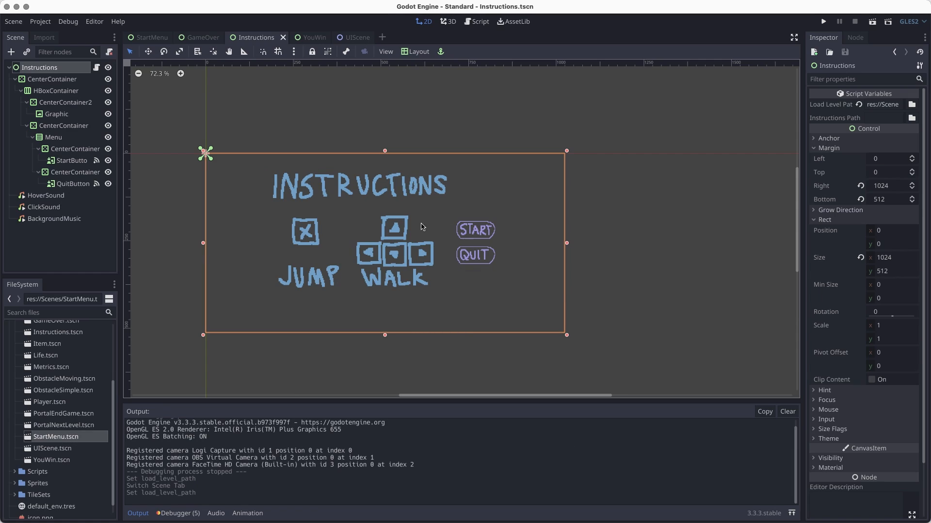
Run the StartMenu scene, go to the Instructions screen and start the game from there
left_click(151, 38)
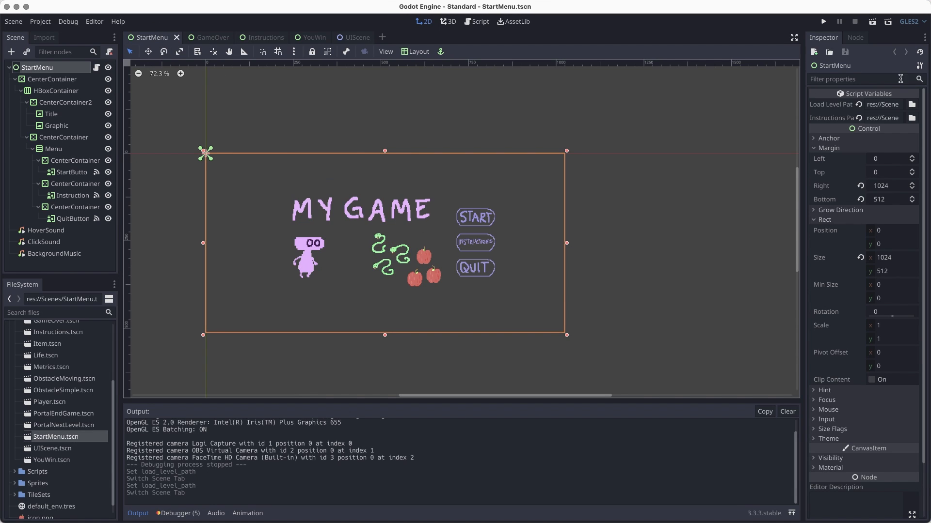
left_click(872, 21)
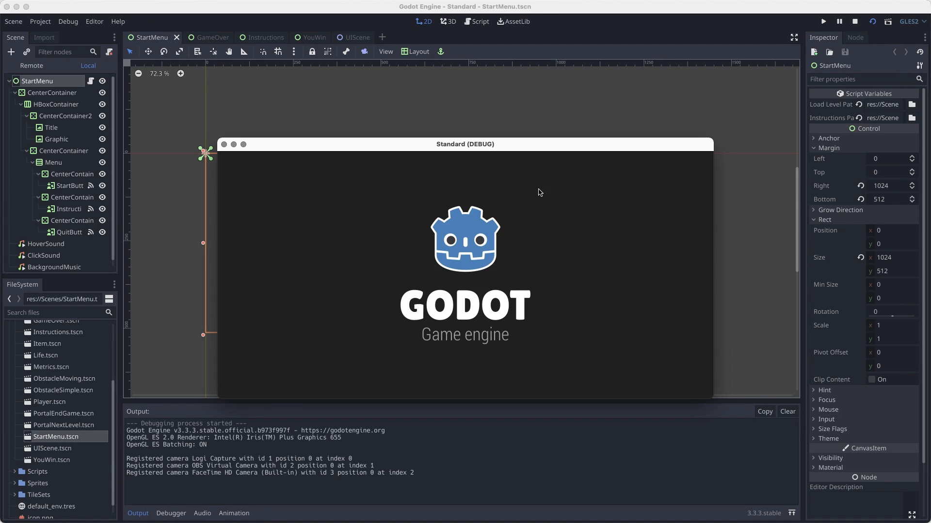
left_click(590, 279)
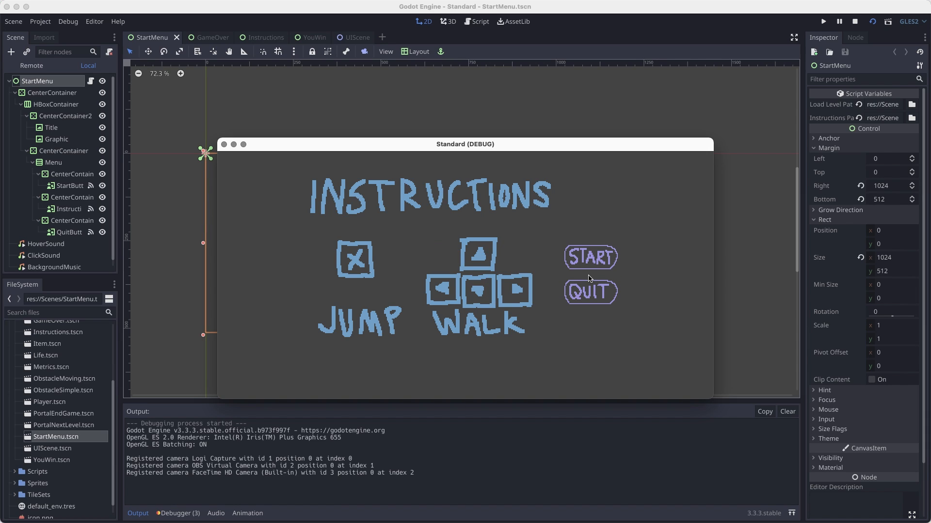
left_click(582, 266)
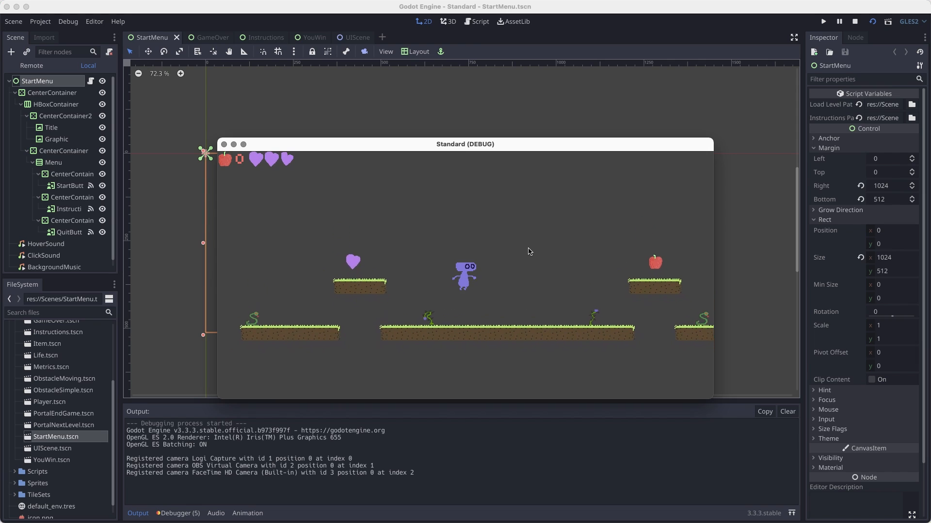
Move the player into the obstacles until all lives are lost, then quit from the Game Over screen
key("Right")
key("Left")
key("space")
key("space")
key("Left")
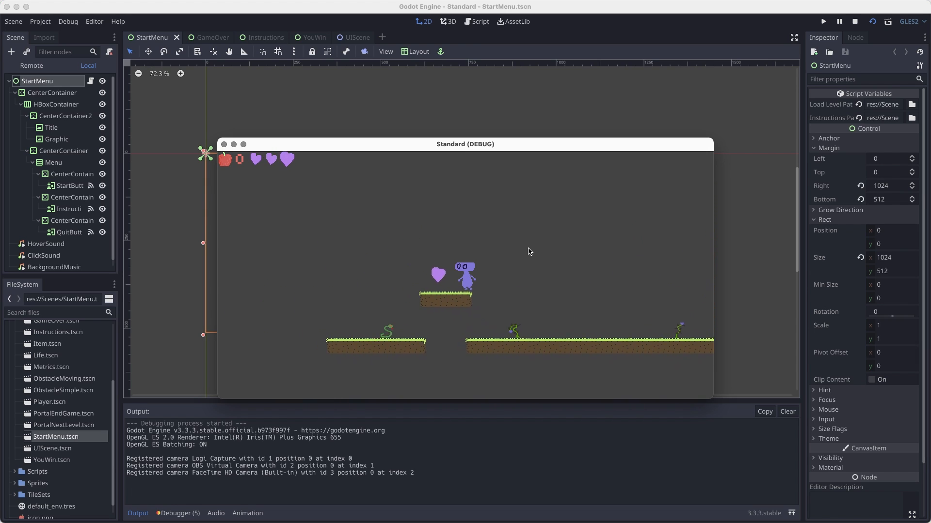
key("space")
key("Right")
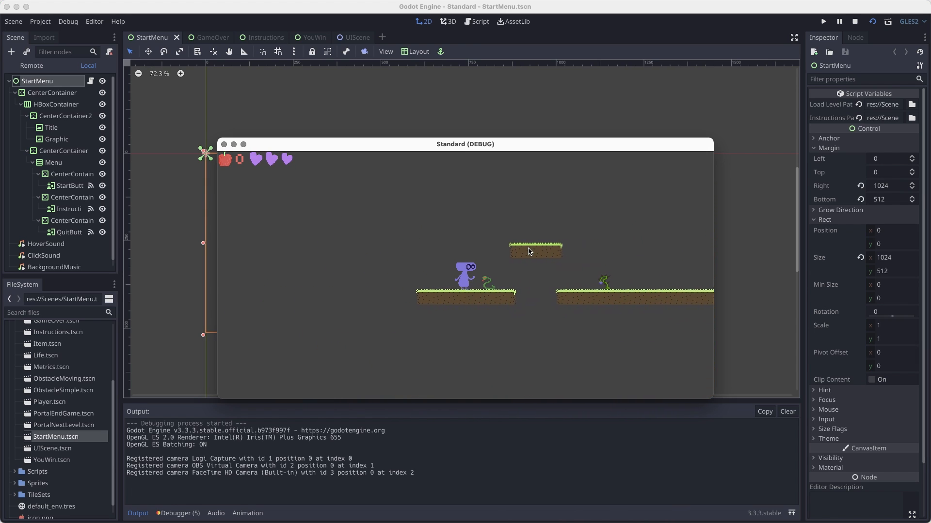
key("Left")
key("Right")
key("space")
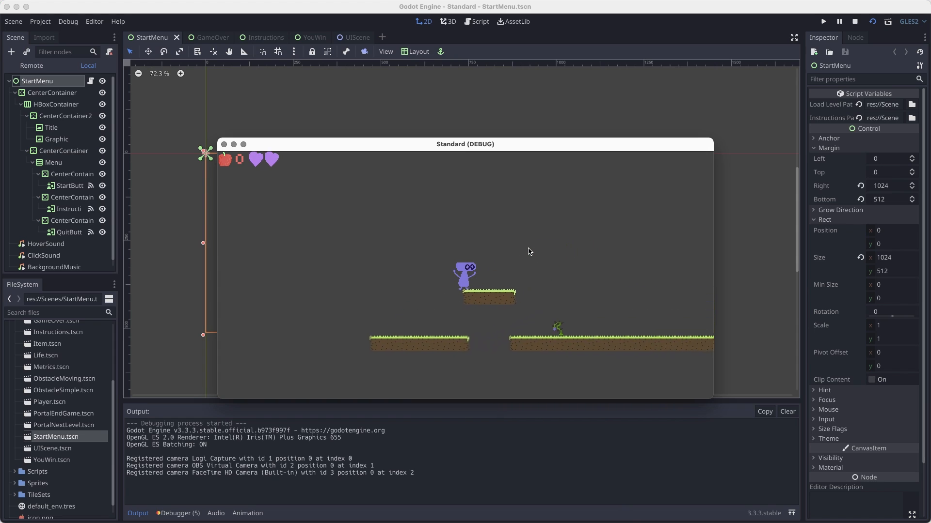
key("Right")
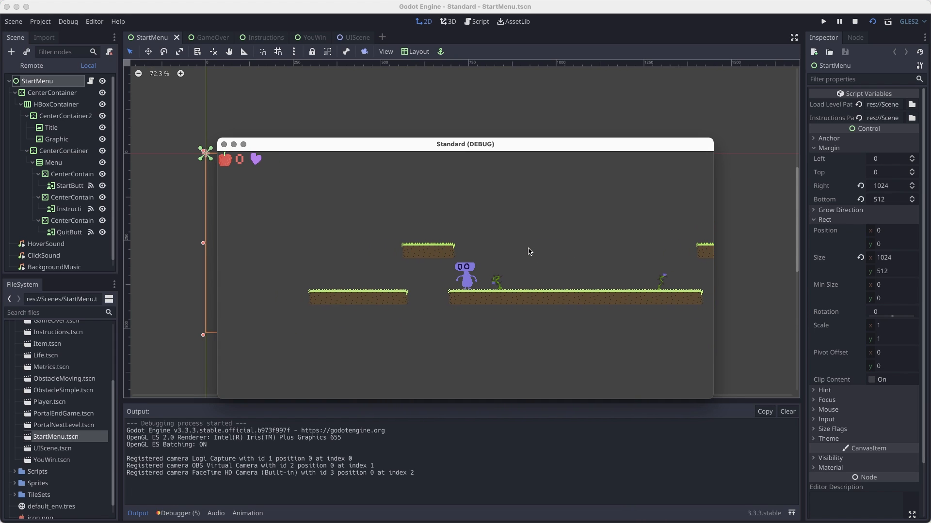
key("Right")
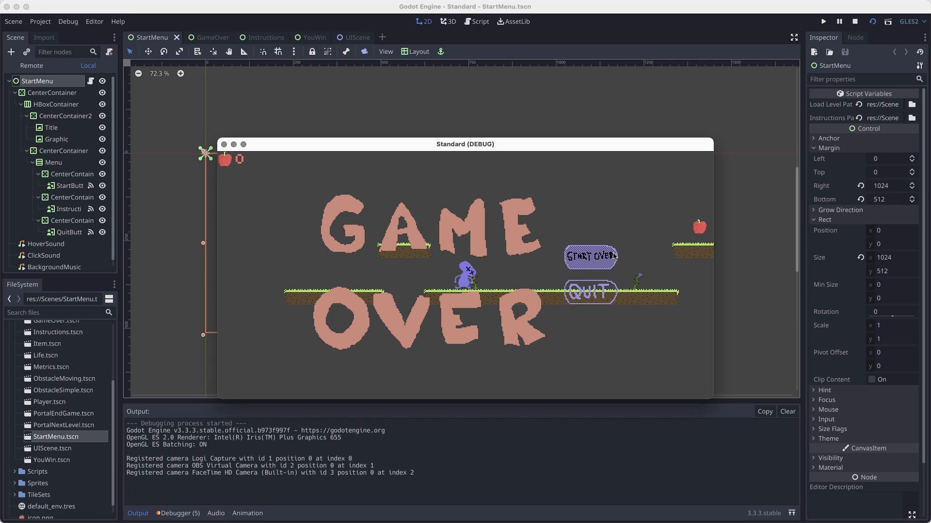
left_click(591, 291)
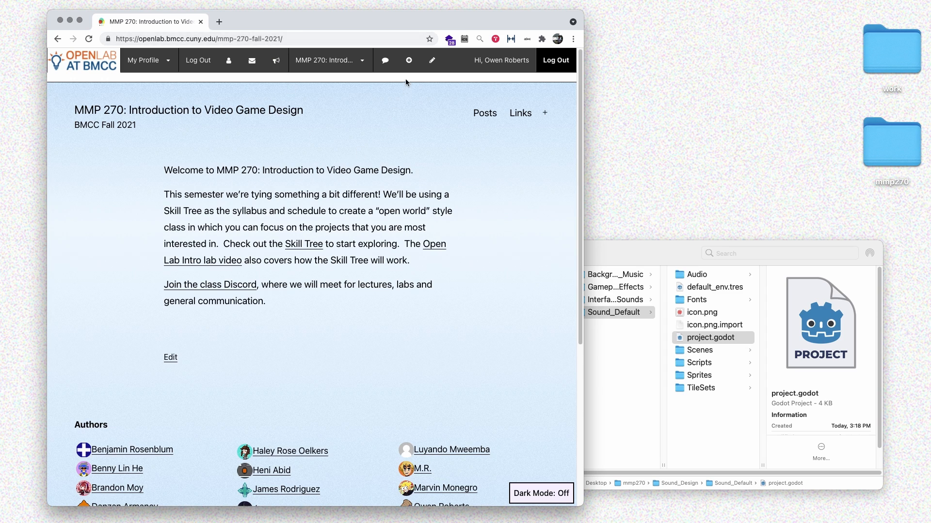
Switch to Chrome, create a new post on the MMP 270 course site and assign it the Interface Sounds category
mouse_move(409, 60)
left_click(410, 92)
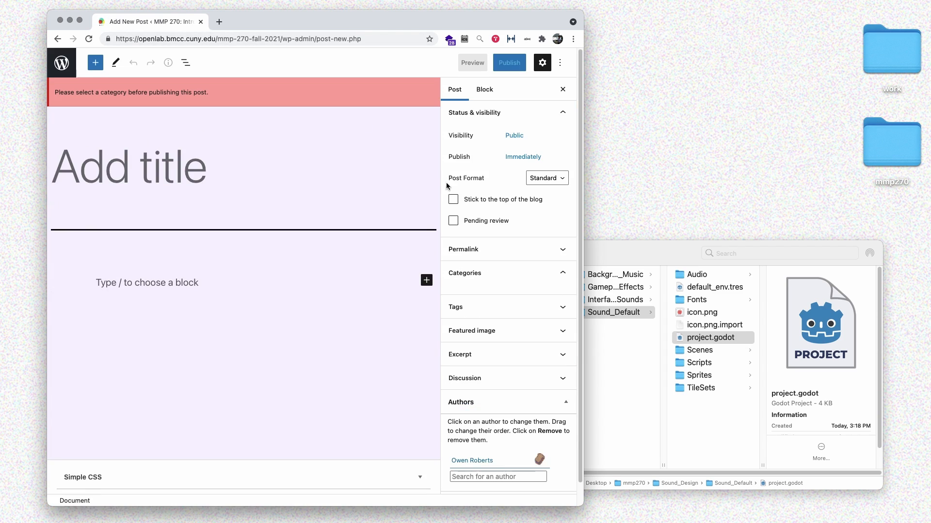
scroll(502, 376, "down", 5)
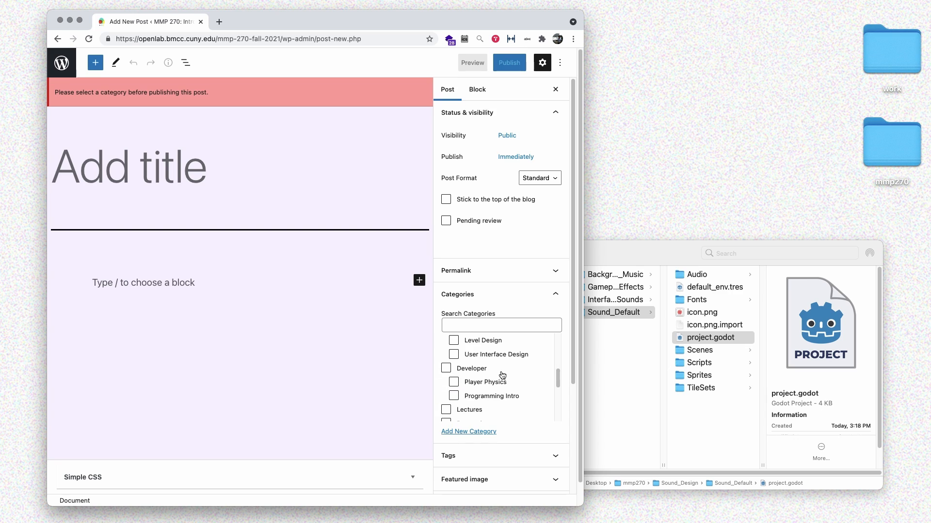
scroll(502, 376, "down", 5)
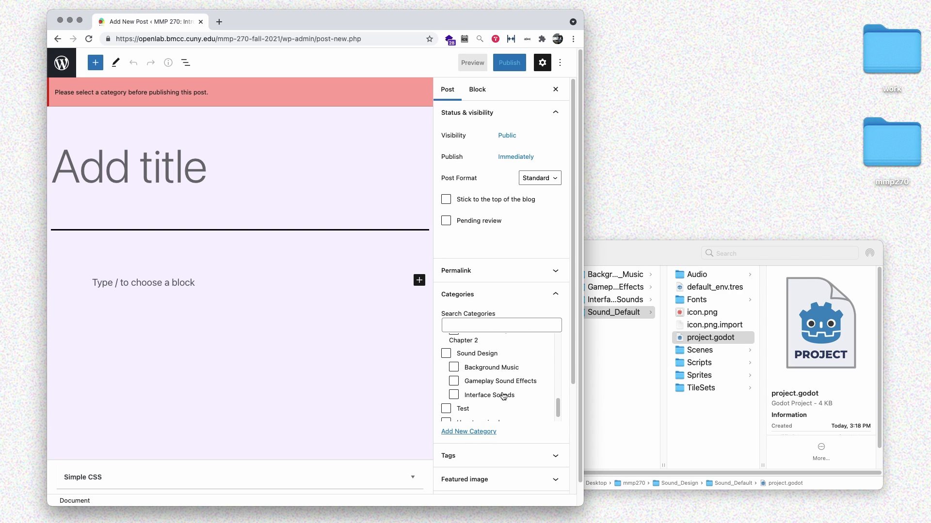
left_click(454, 395)
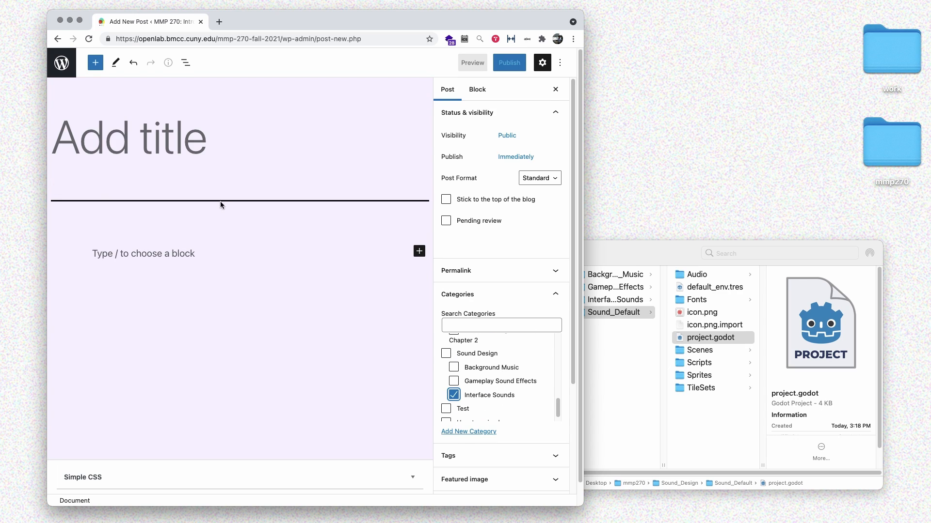
Title the new post "User Interface Sounds"
left_click(182, 143)
type("User Inter")
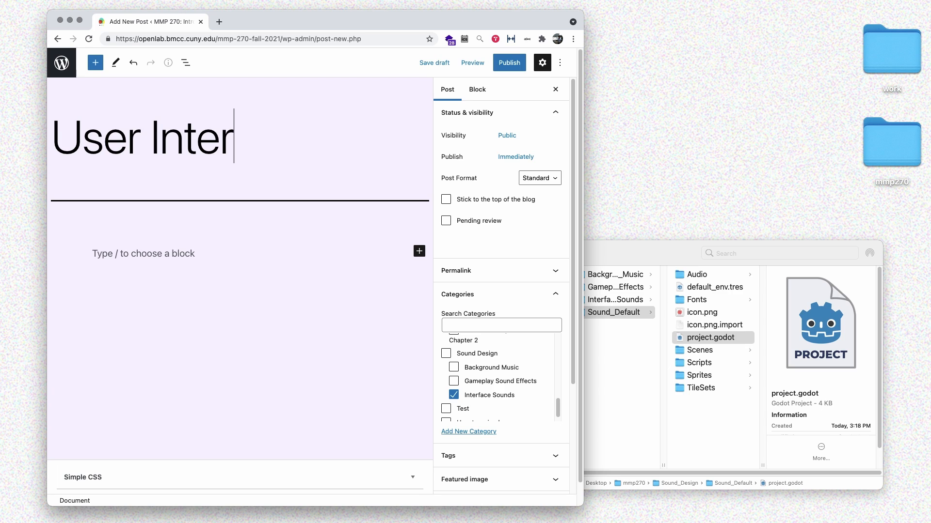
type("face Sounds")
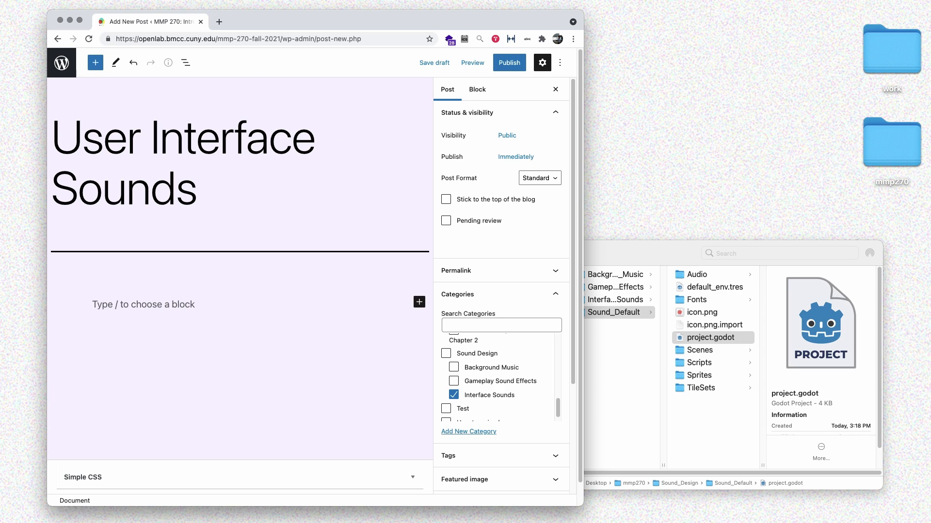
Add an audio block with the button click WAV file from the project's Audio folder and caption it "Button Click"
left_click(227, 303)
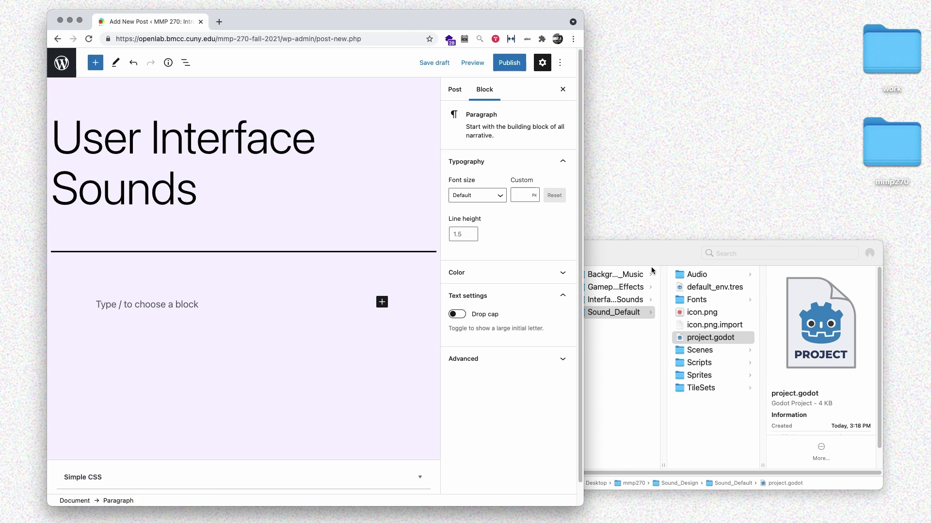
left_click(681, 269)
left_click(698, 275)
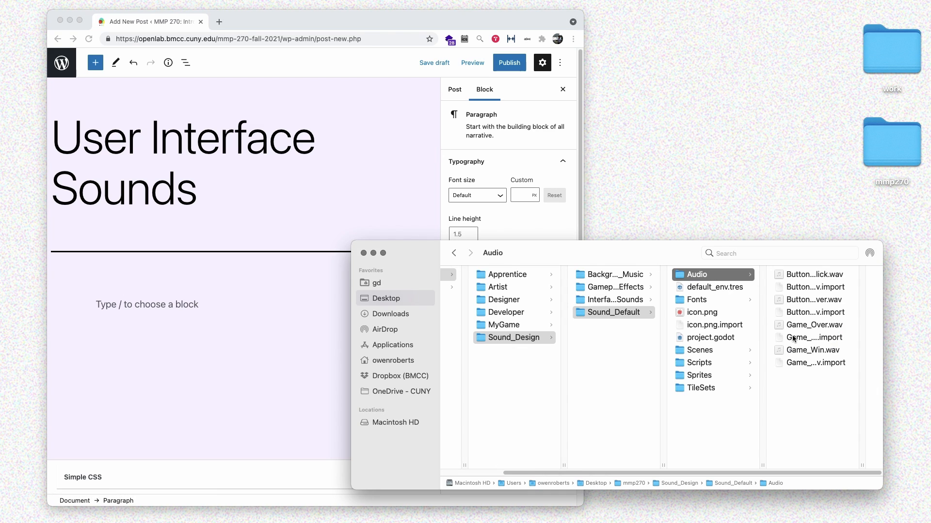
left_click(226, 353)
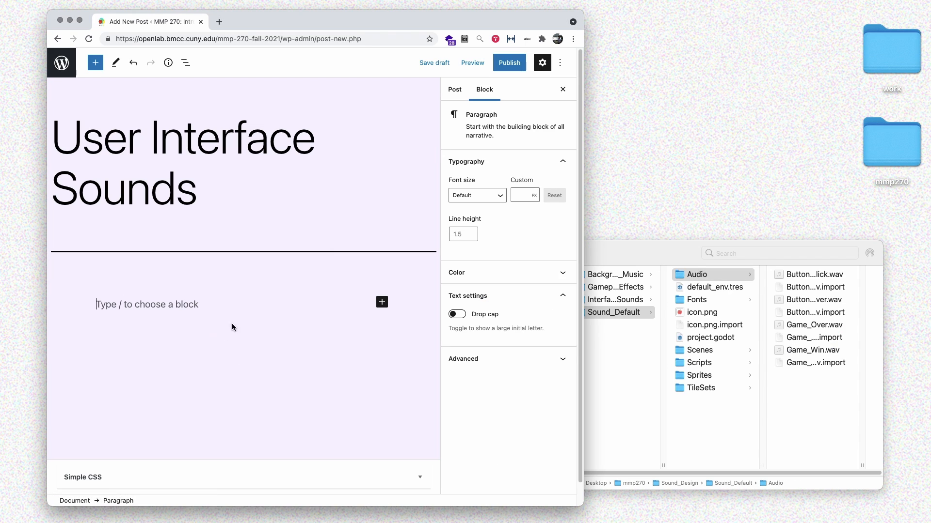
left_click(382, 302)
left_click(410, 422)
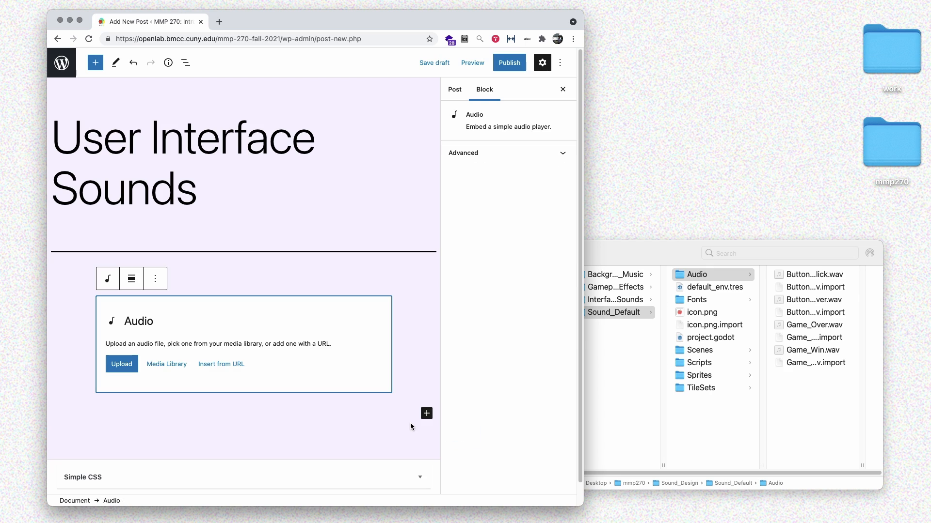
left_click_drag(803, 275, 271, 337)
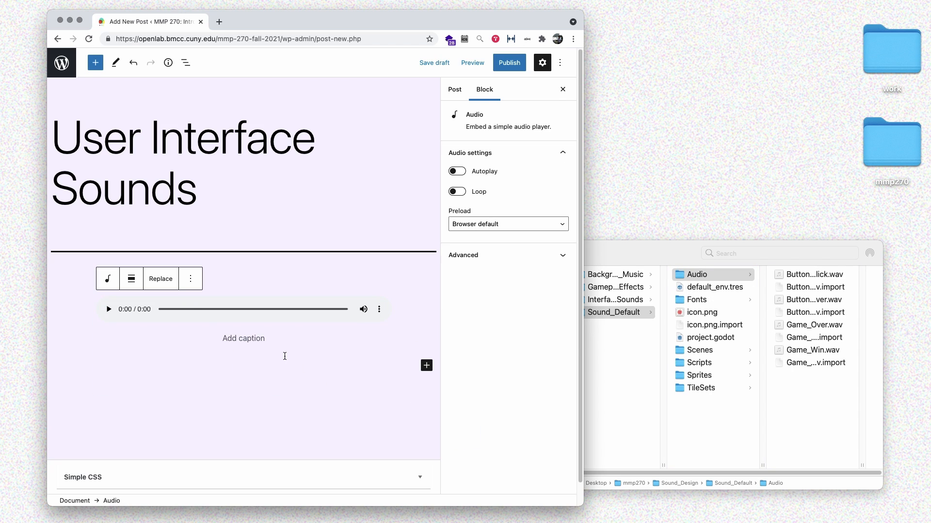
left_click(236, 338)
type("Button Click")
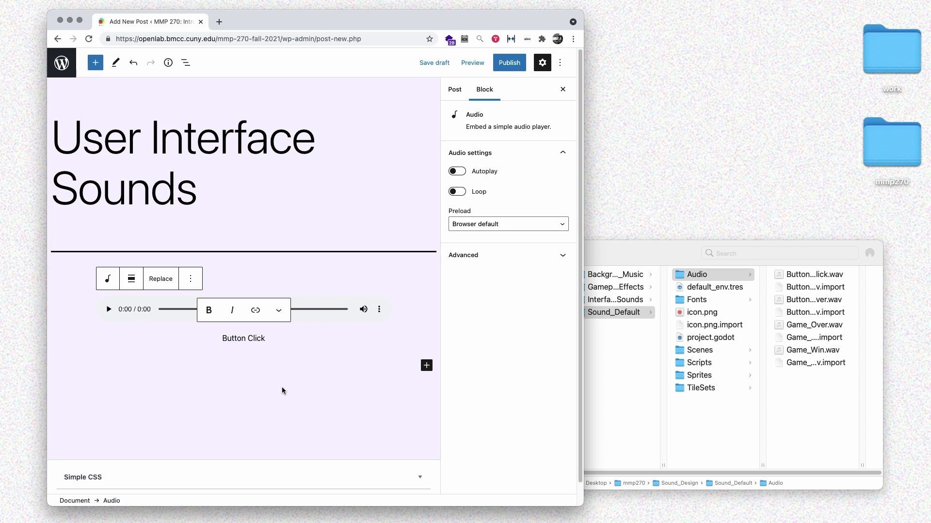
Add a second audio block below with the button hover WAV file and caption it "Button Hover"
left_click(281, 368)
left_click(383, 366)
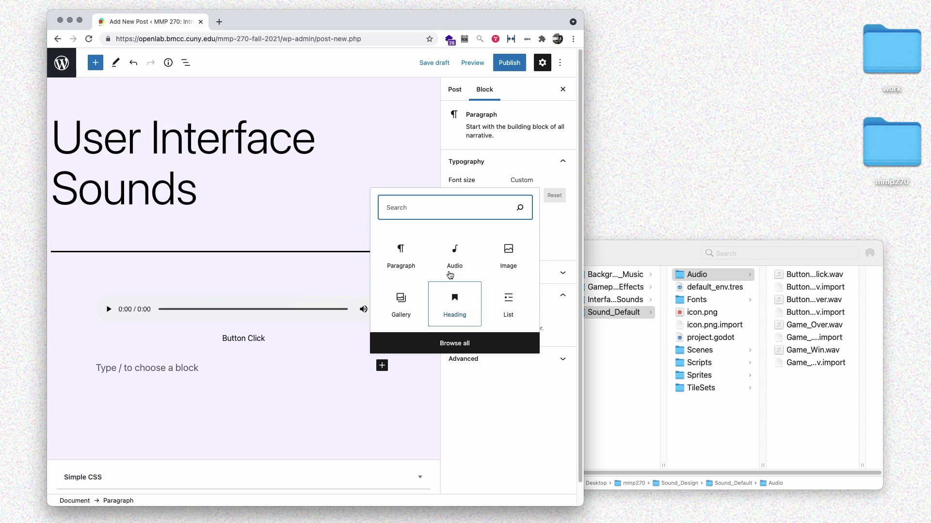
left_click(451, 257)
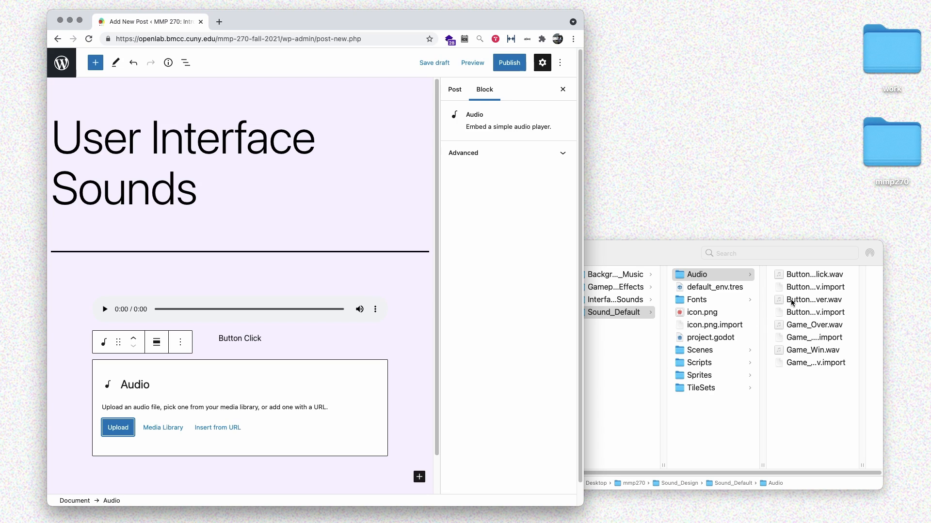
left_click_drag(792, 303, 281, 394)
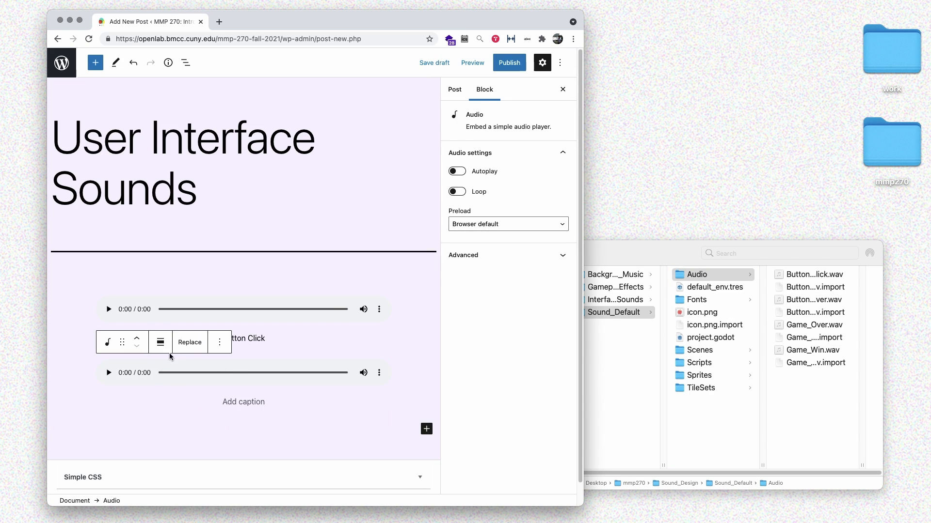
left_click(246, 401)
type("Butto")
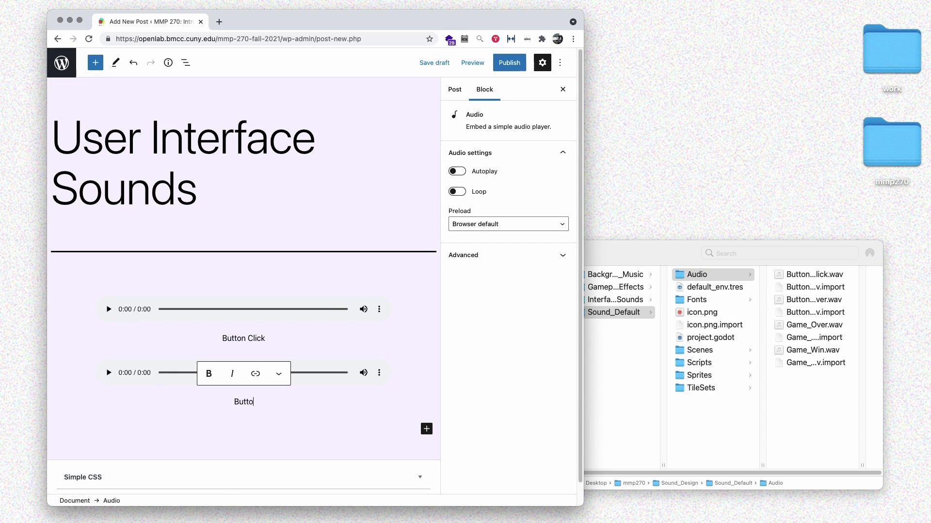
type("n Hover")
Add a paragraph below the audio players reading "Here are the interface sounds I created using JFXR."
left_click(300, 432)
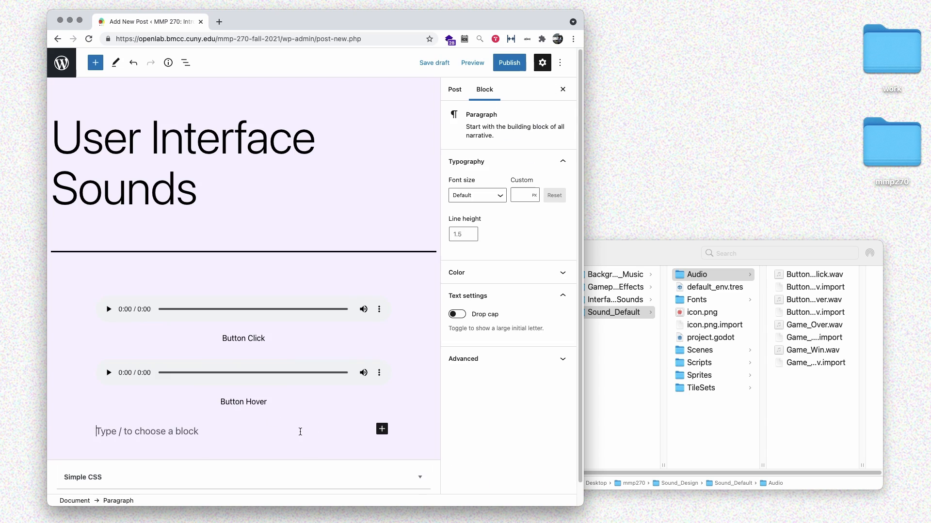
left_click(194, 278)
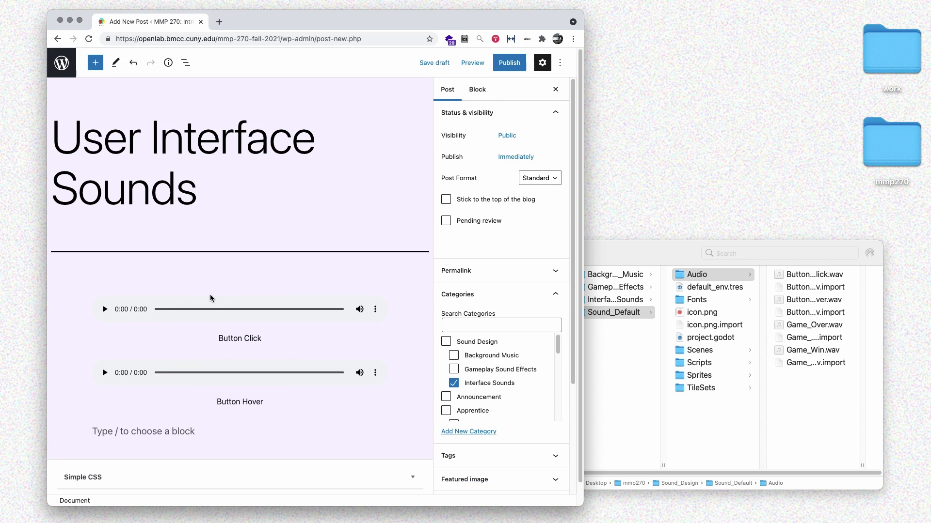
left_click(217, 430)
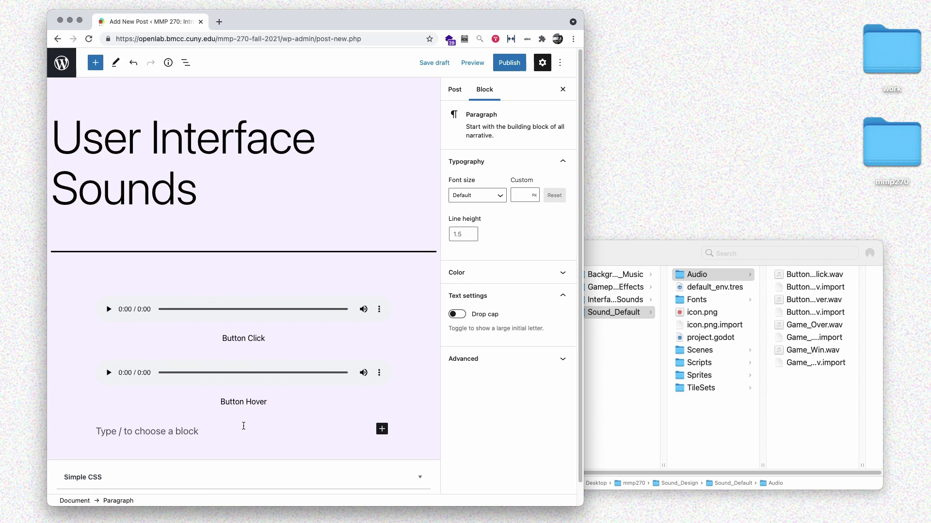
type("Here are the ")
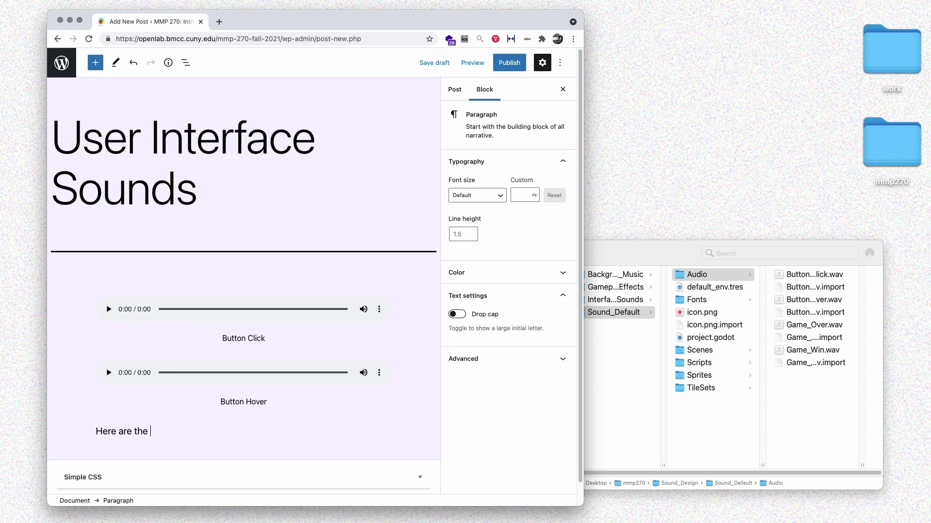
type("interface sounds I created using JFXR.")
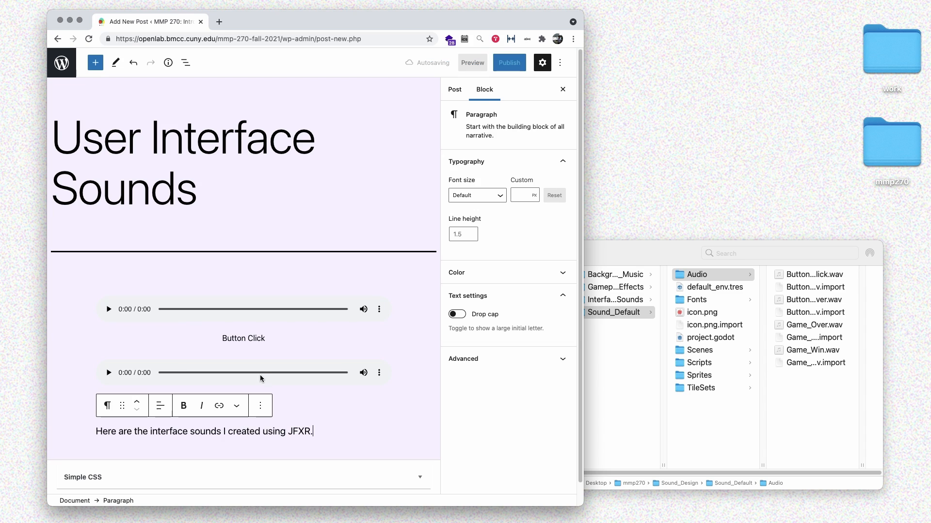
left_click(429, 378)
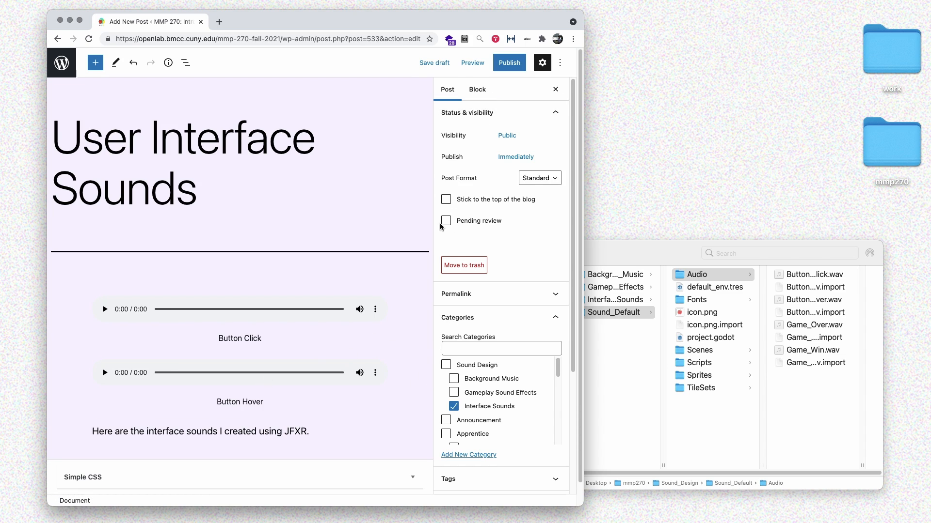
Preview the post in a new tab, play the Button Click and Button Hover sounds, and close the preview
left_click(472, 62)
left_click(425, 152)
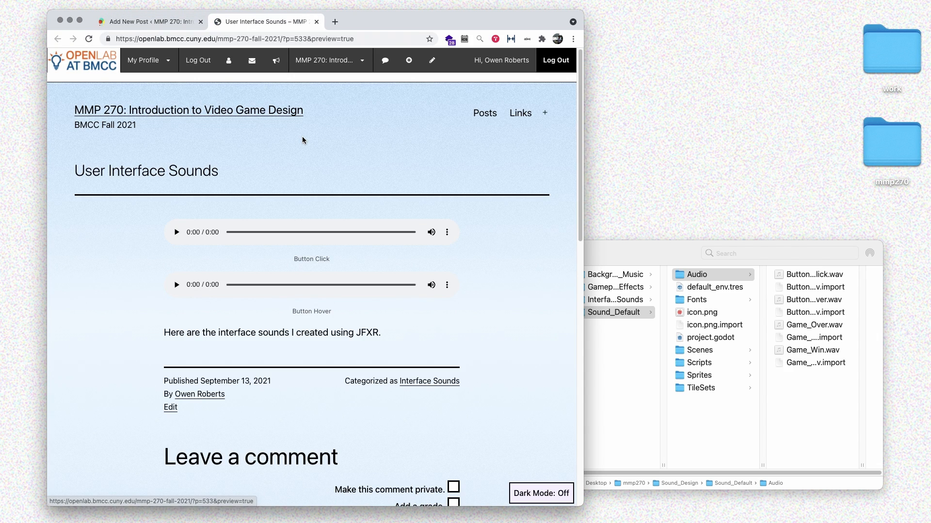
left_click(179, 233)
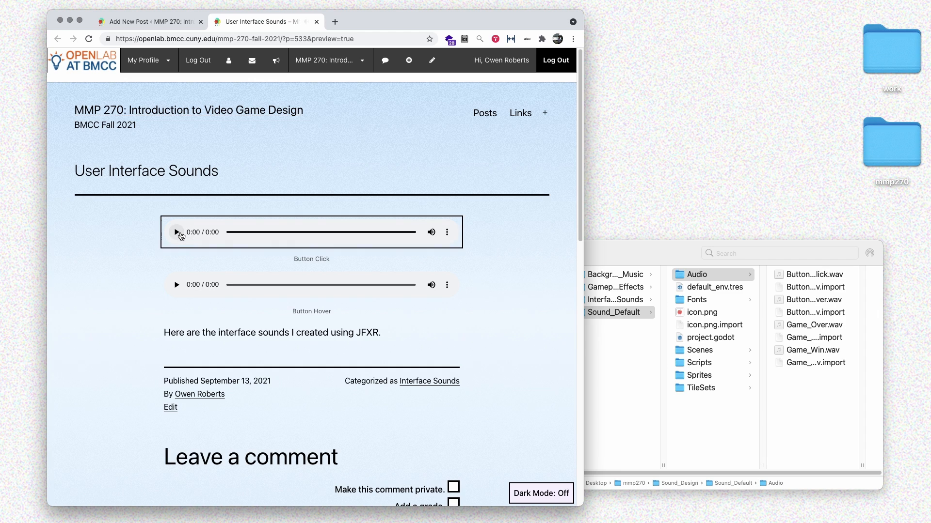
left_click(176, 285)
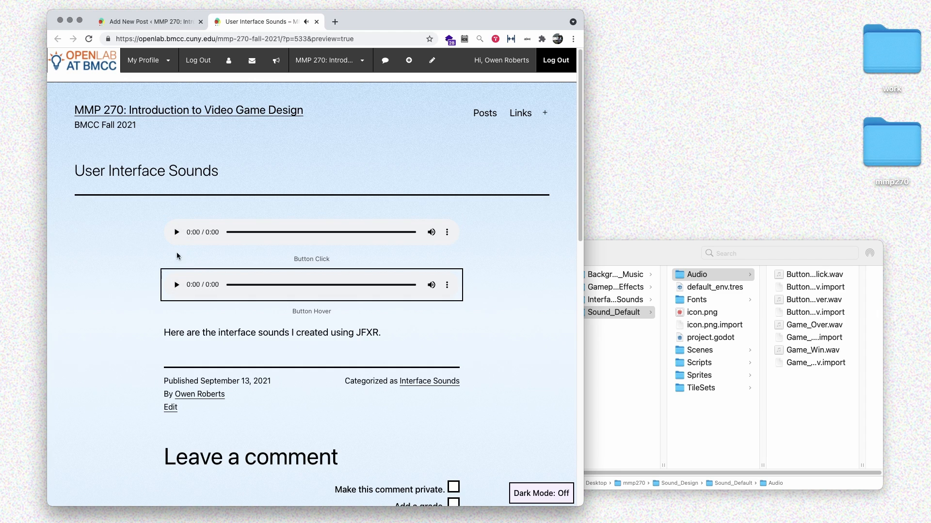
left_click(176, 233)
left_click(176, 285)
left_click(129, 260)
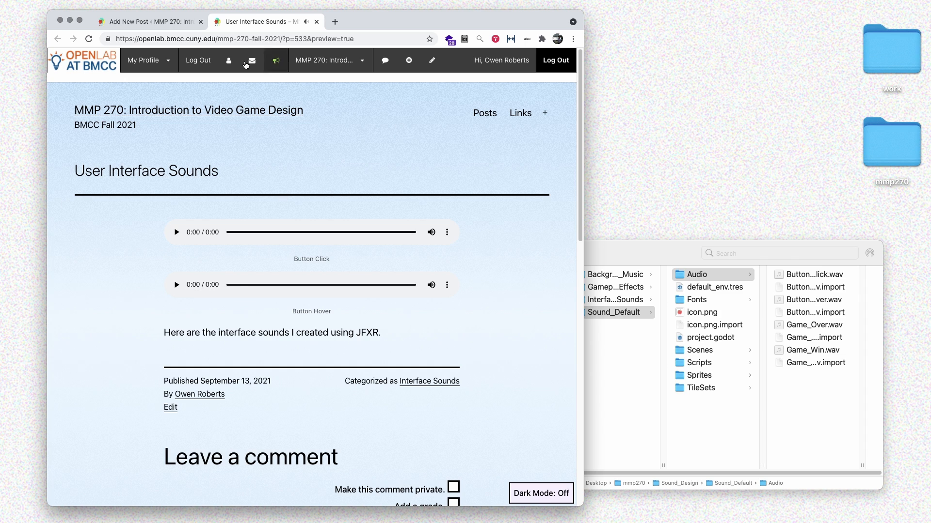
left_click(316, 22)
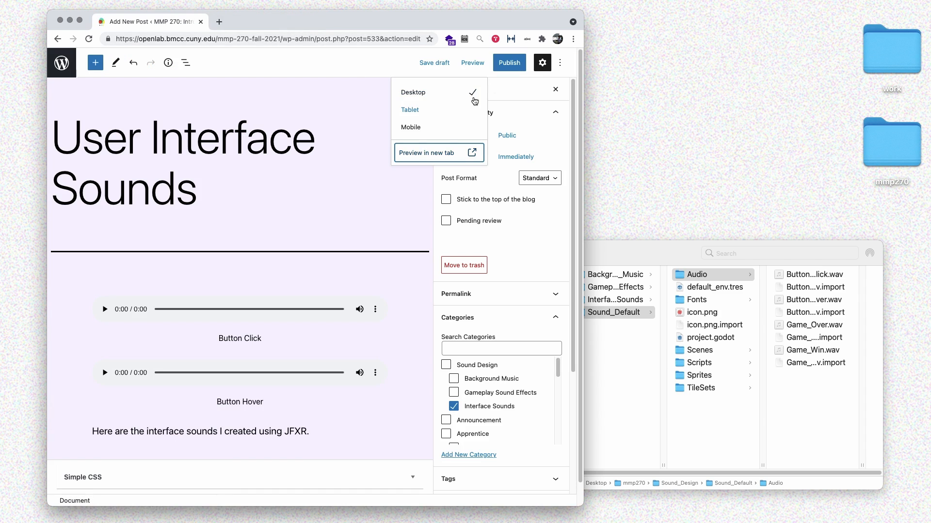
Start publishing the User Interface Sounds post
left_click(351, 141)
left_click(515, 67)
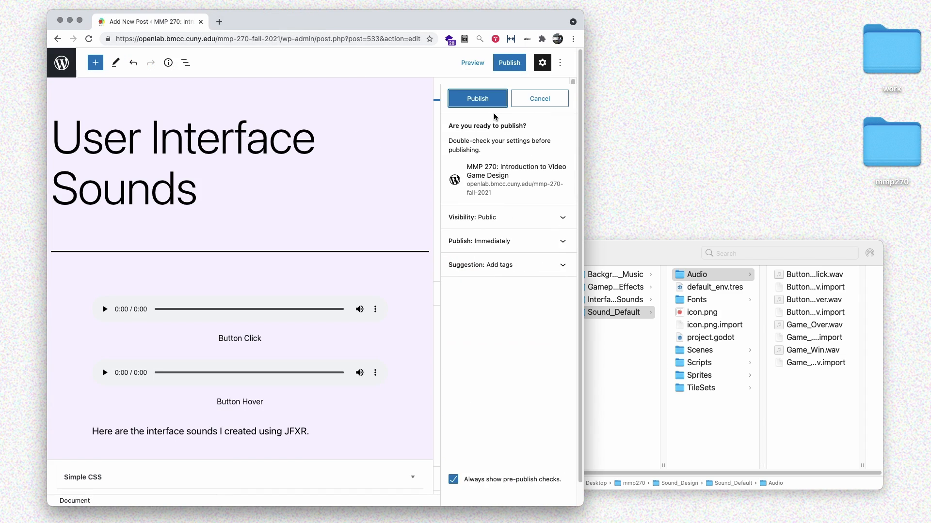